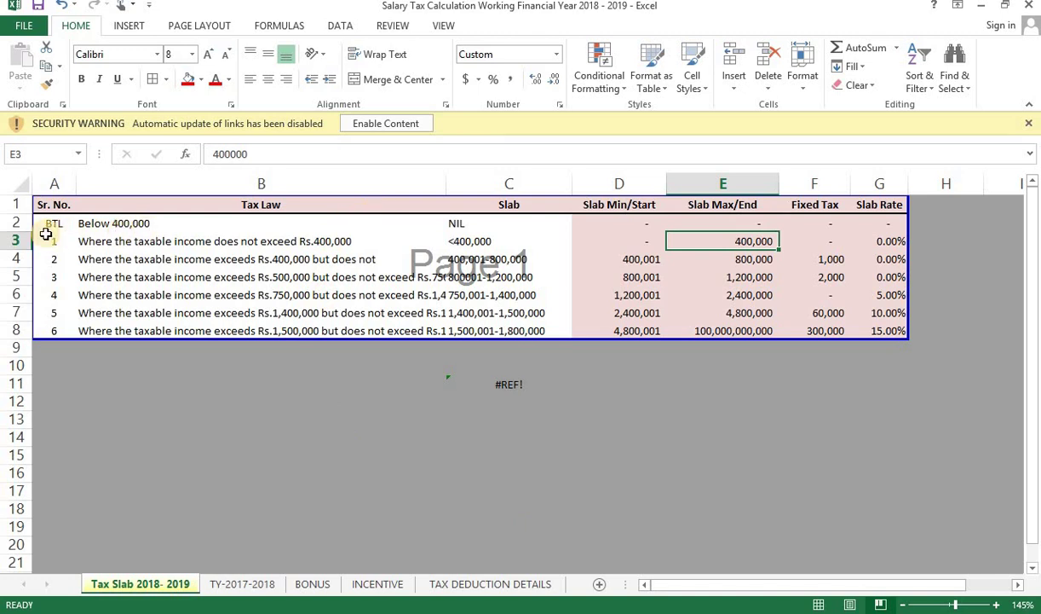
# Step: Review the limits, fixed tax and slab rates of the lower tax slabs, from below 400,000 up to 1,200,000
pyautogui.click(85, 223)
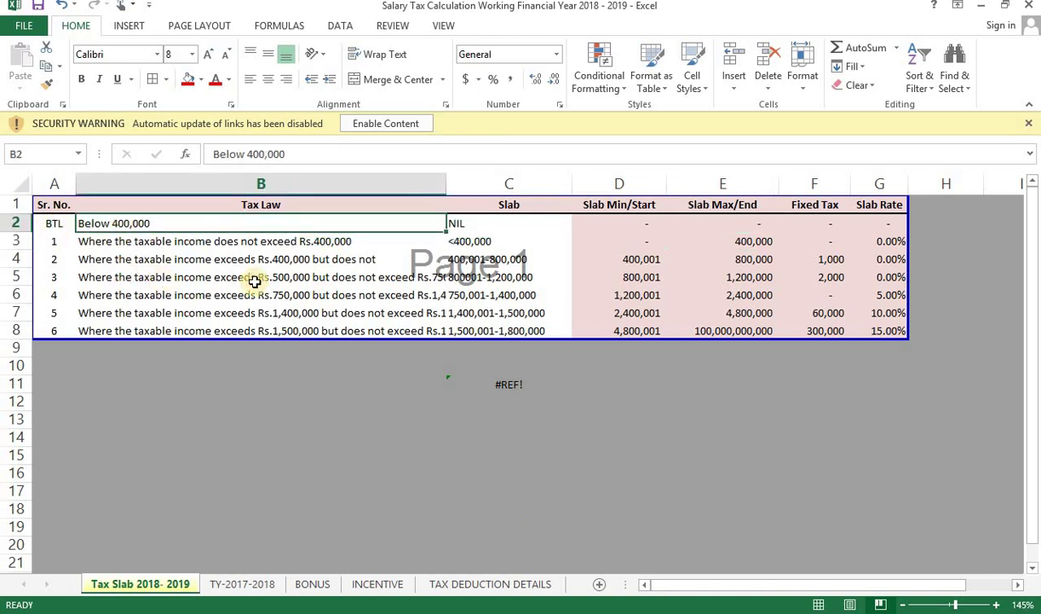
pyautogui.click(618, 230)
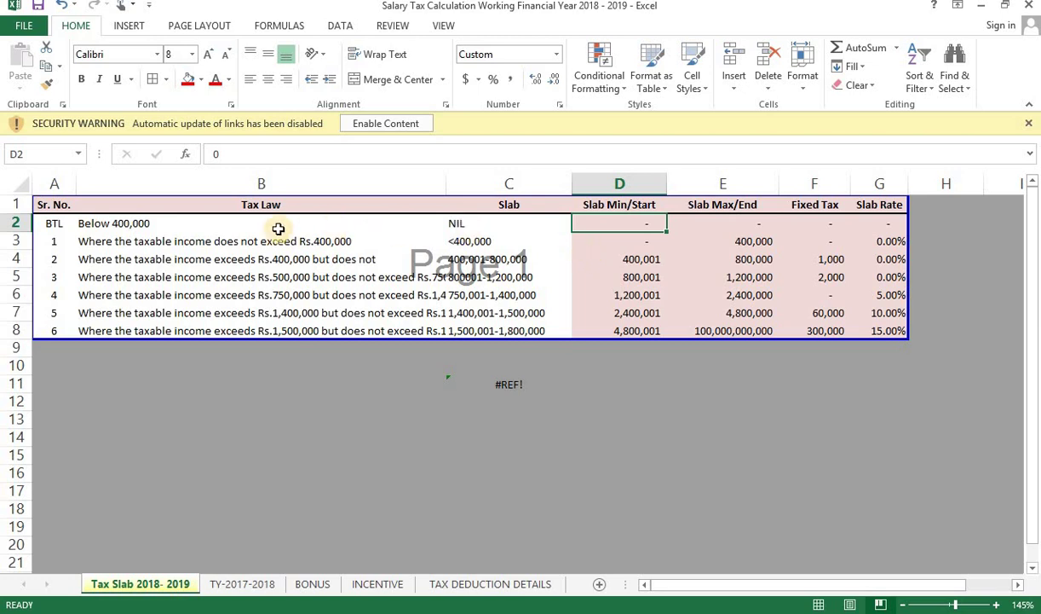
pyautogui.click(53, 227)
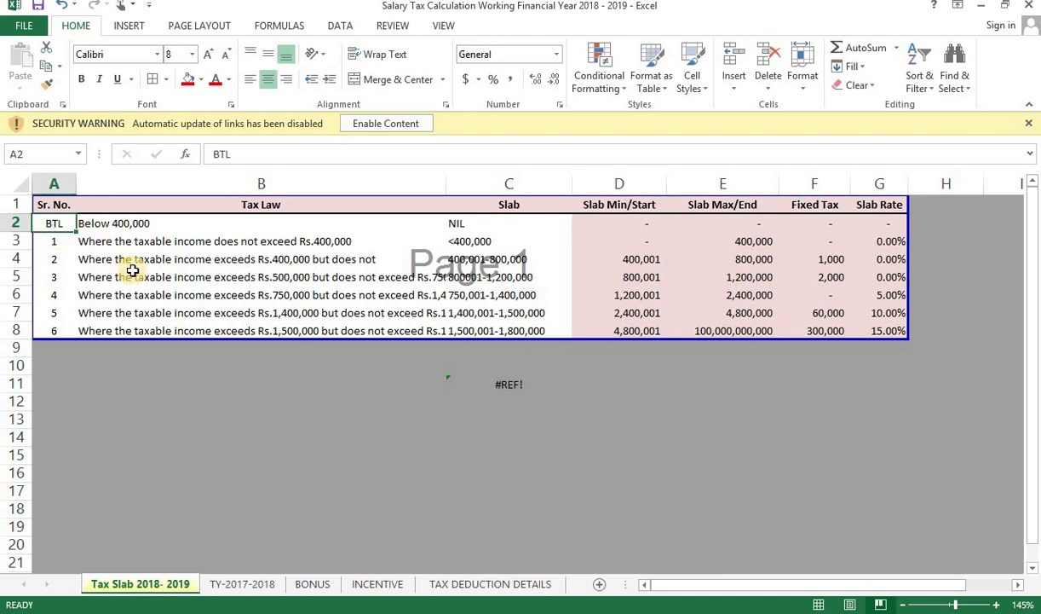
pyautogui.click(753, 245)
pyautogui.click(873, 242)
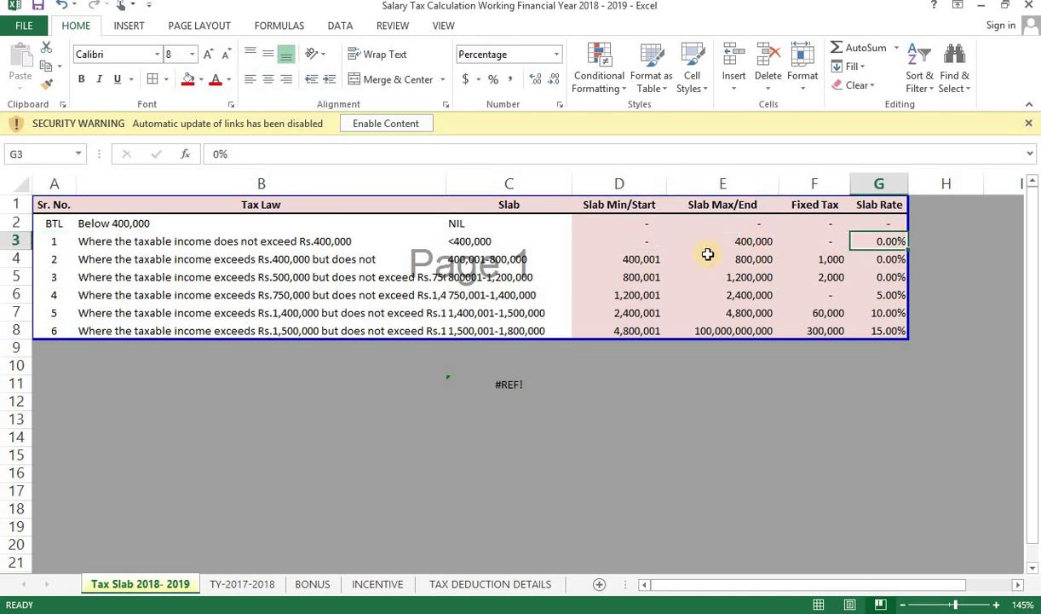
pyautogui.click(752, 261)
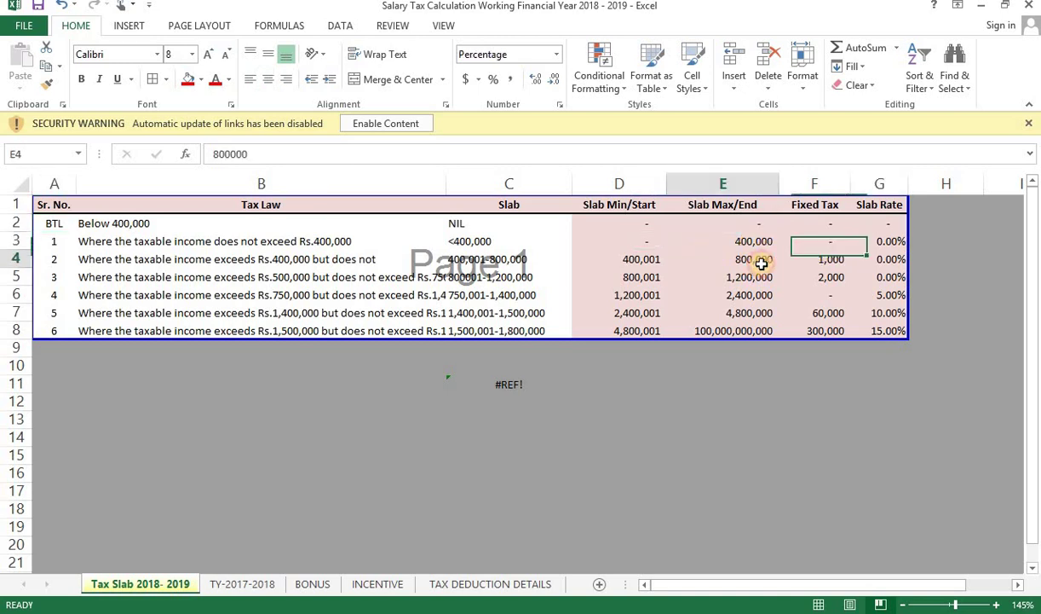
pyautogui.click(827, 259)
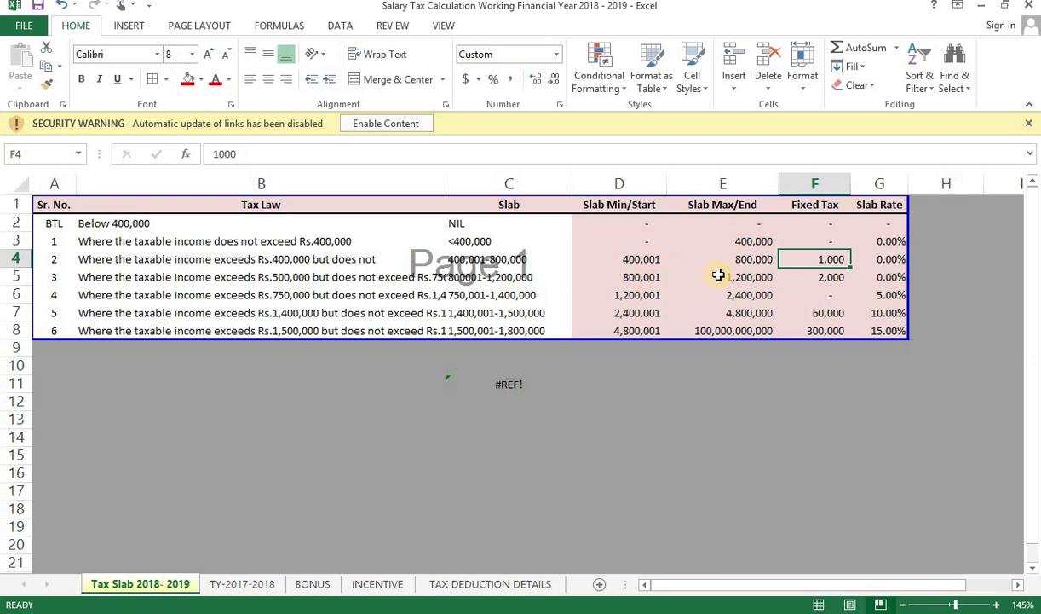
pyautogui.click(612, 278)
pyautogui.click(826, 278)
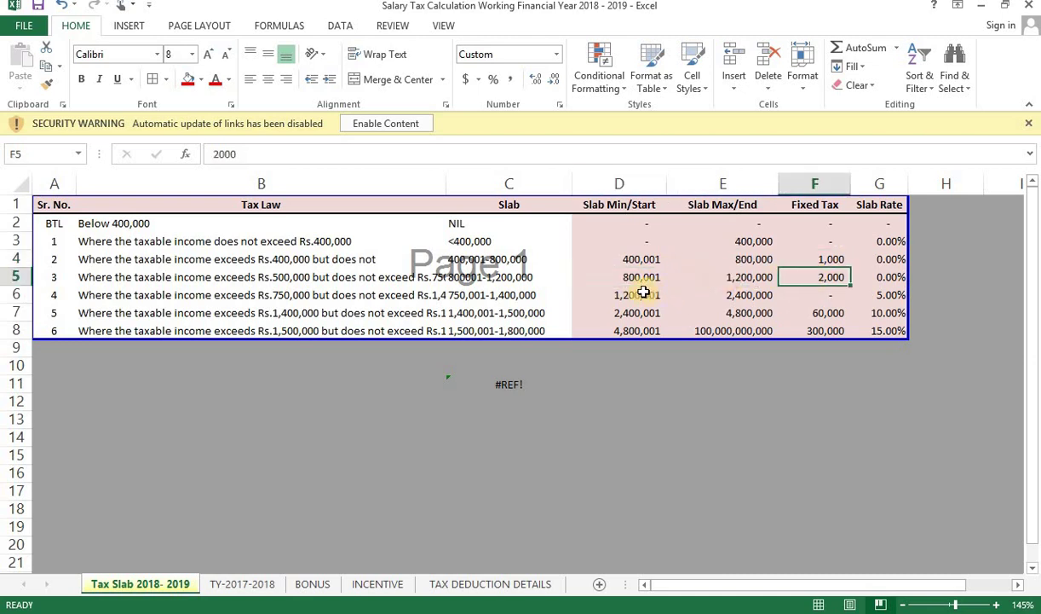
# Step: Review the limits, fixed tax and slab rates of the upper tax slabs, from 1,200,001 upwards
pyautogui.click(646, 294)
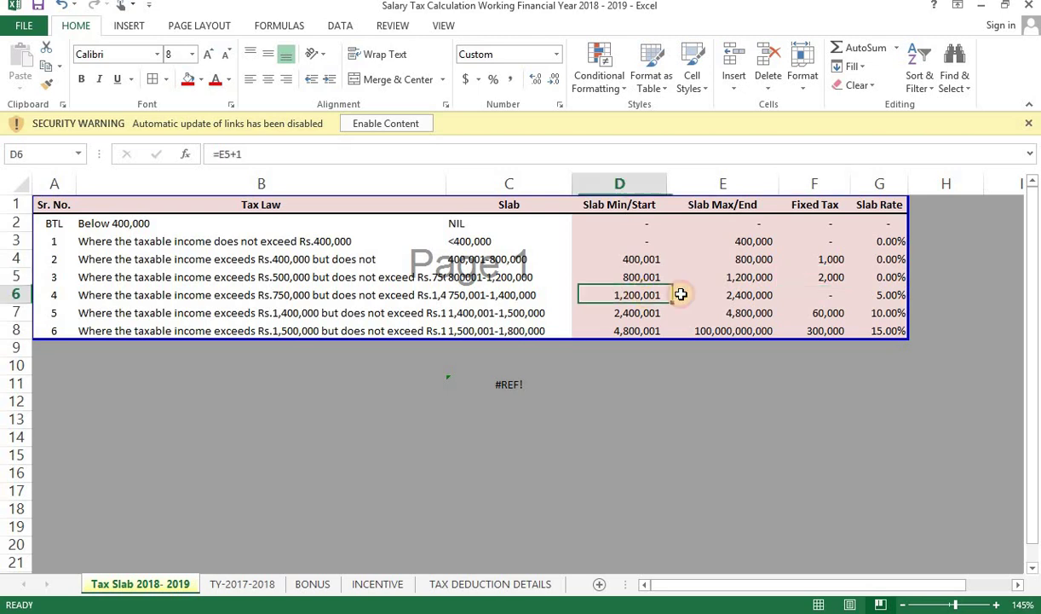
pyautogui.click(735, 295)
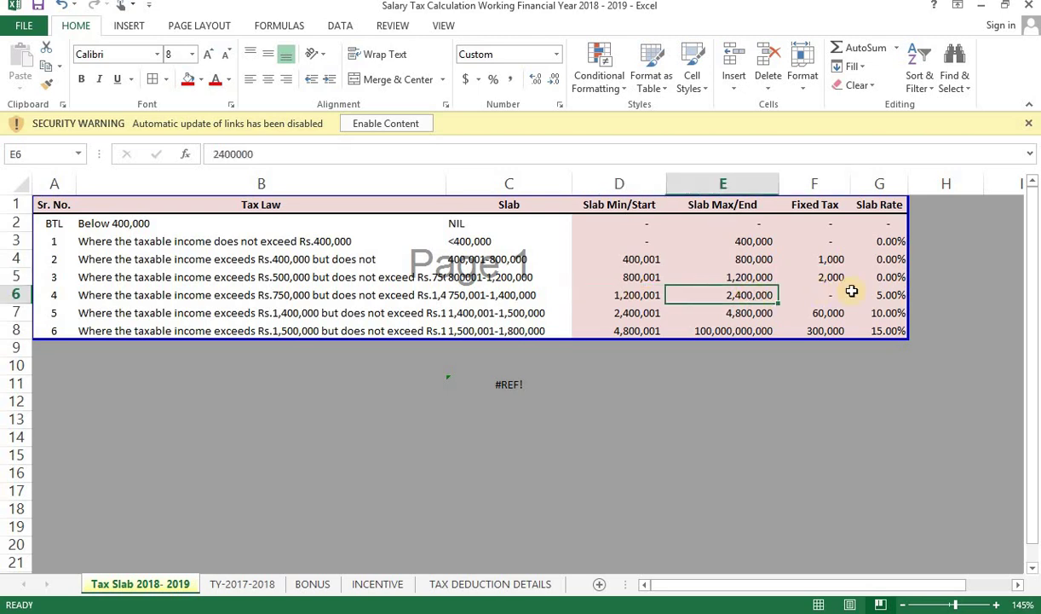
pyautogui.click(647, 317)
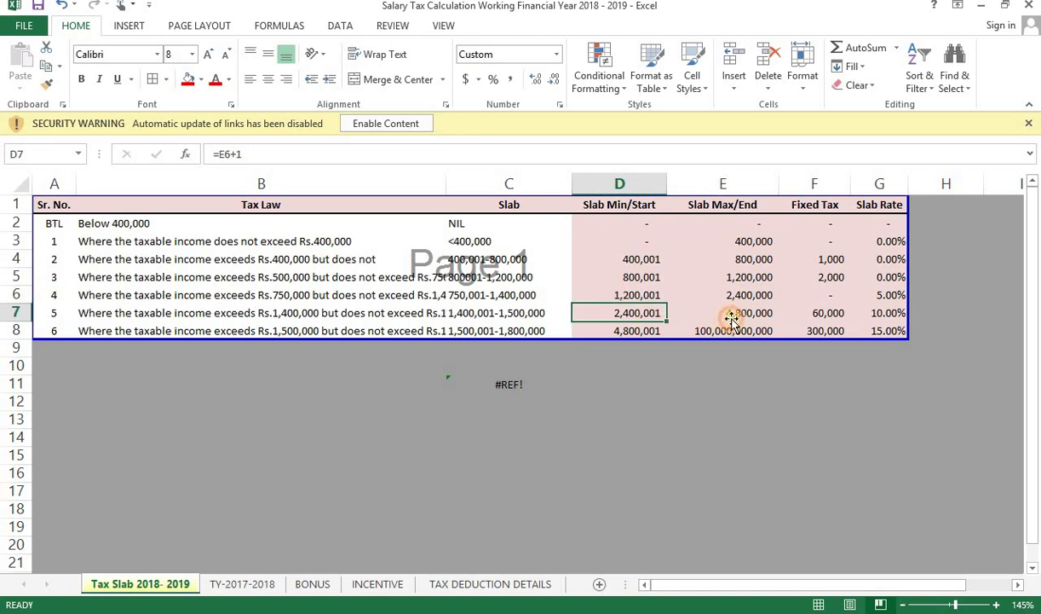
pyautogui.click(725, 315)
pyautogui.click(812, 309)
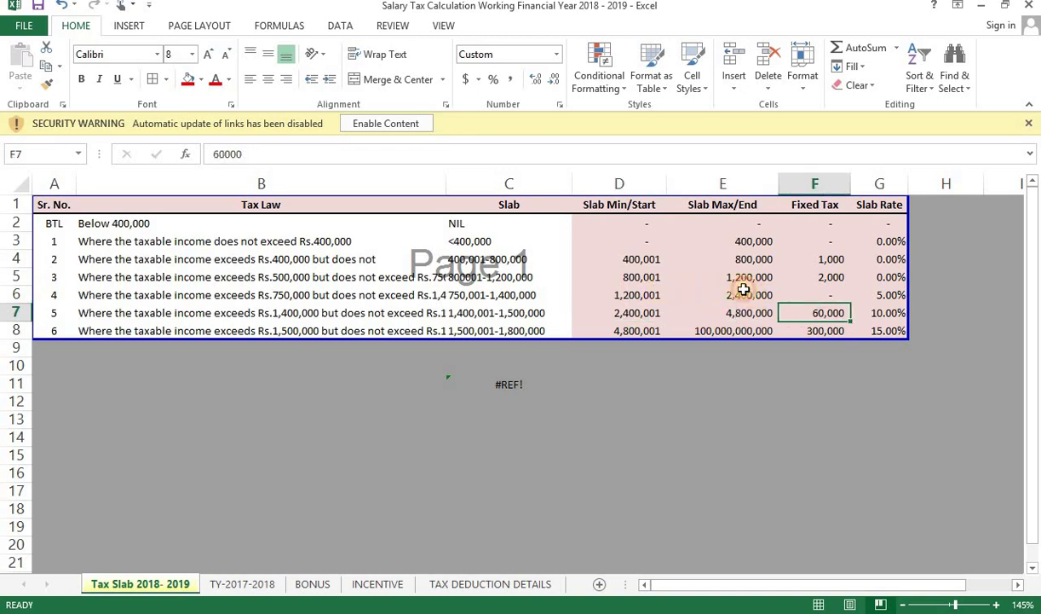
pyautogui.moveTo(635, 295); pyautogui.dragTo(779, 297)
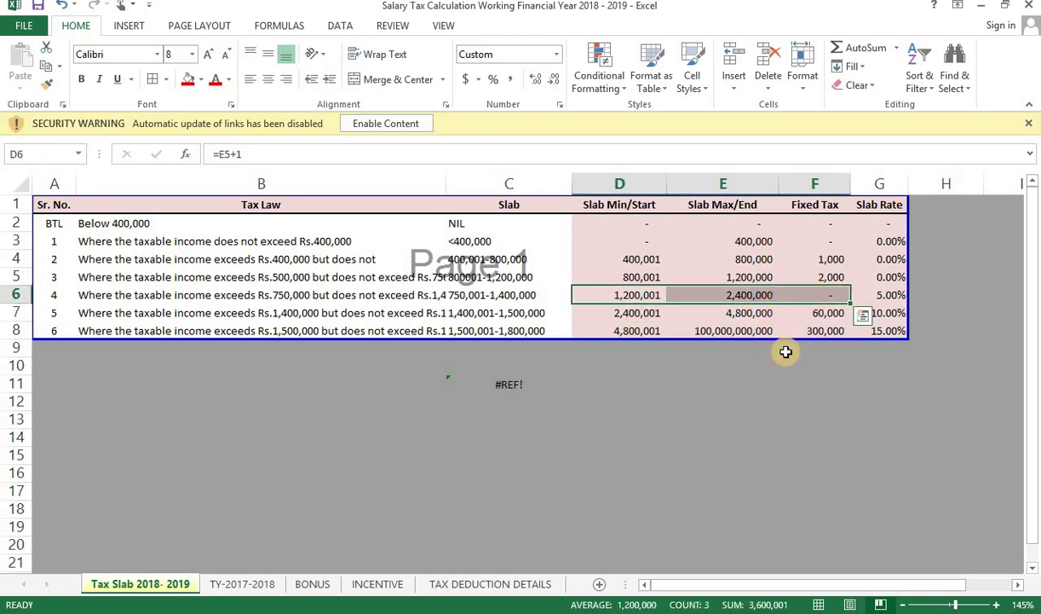
pyautogui.click(738, 315)
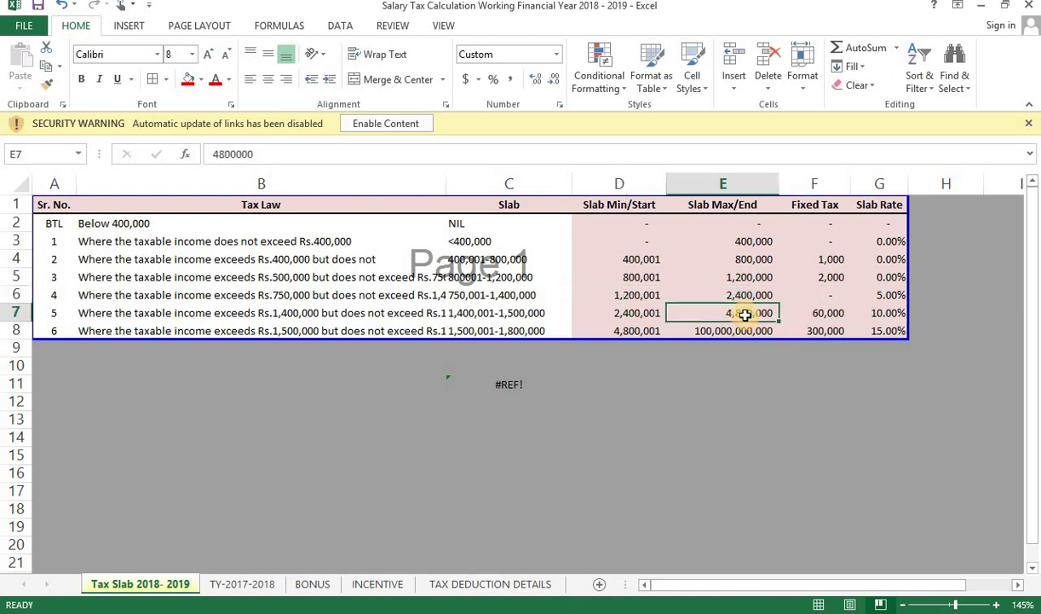
pyautogui.click(866, 310)
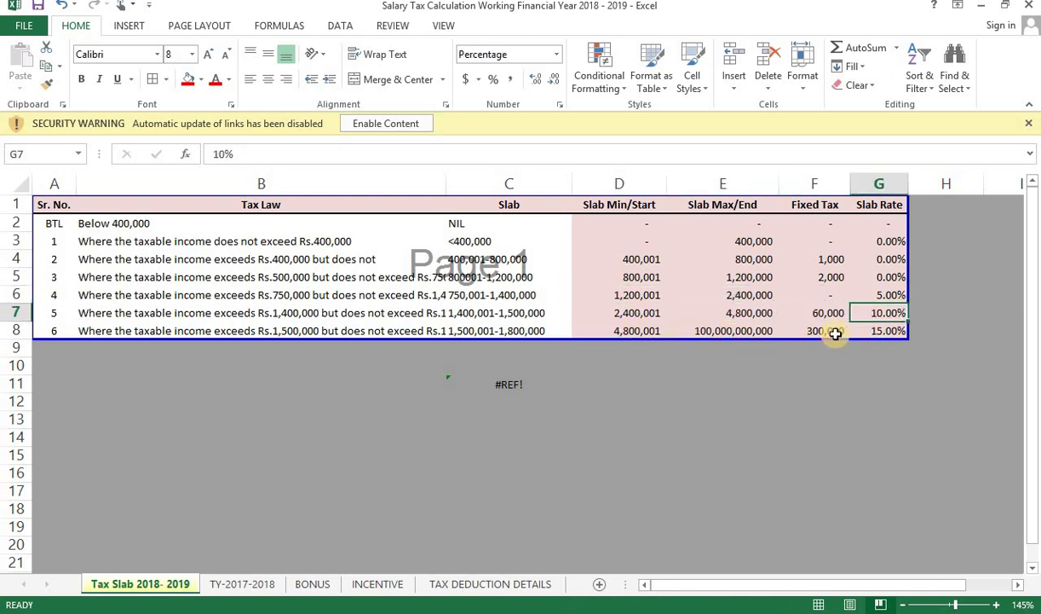
pyautogui.click(874, 330)
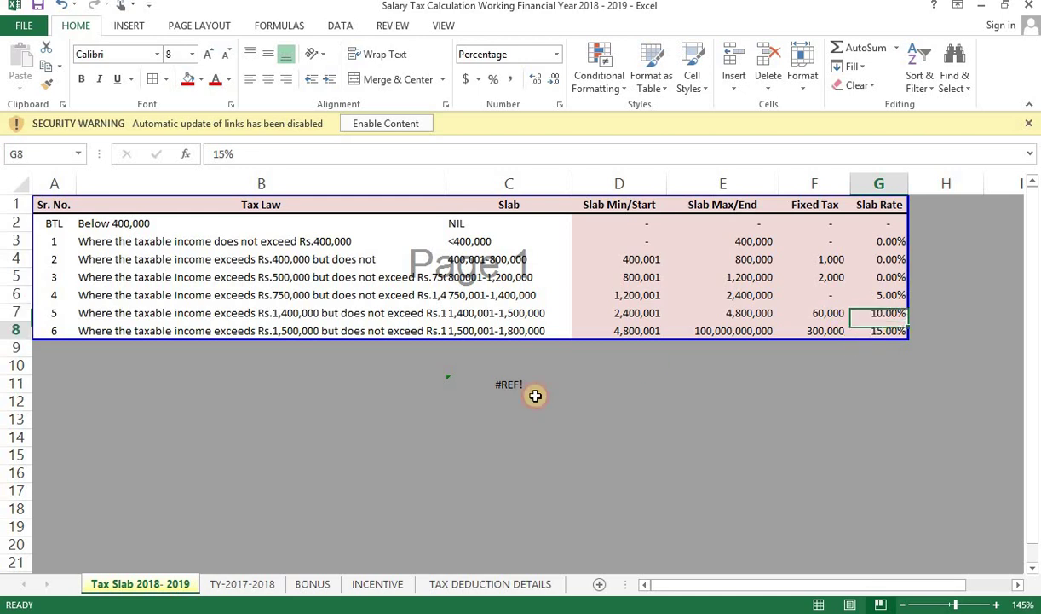
# Step: Rename the TY-2017-2018 worksheet as TY-2018-2019
pyautogui.click(258, 583)
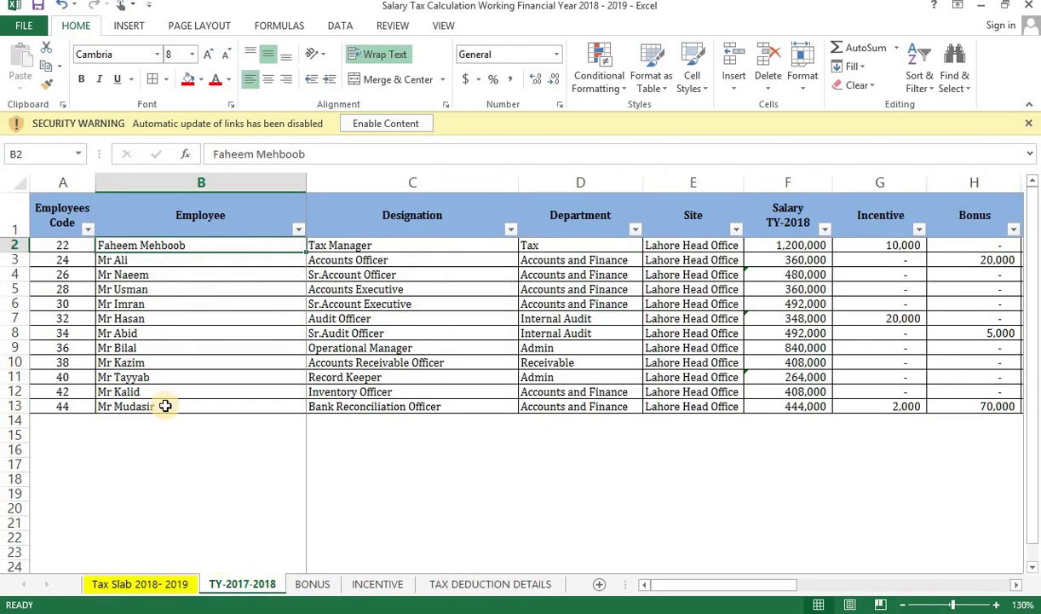
pyautogui.rightClick(267, 581)
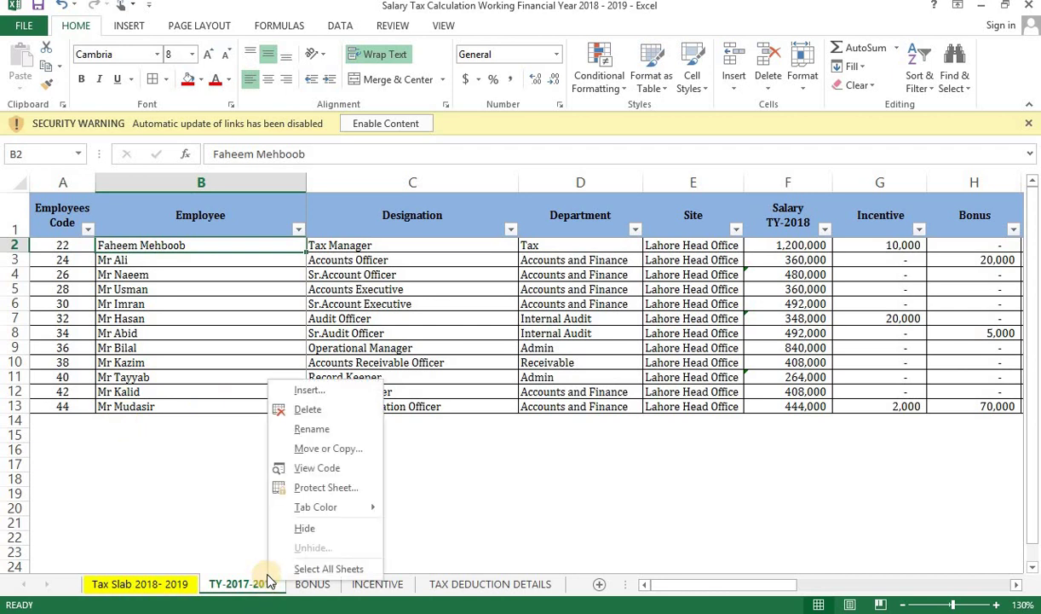
pyautogui.click(322, 430)
pyautogui.press('End')
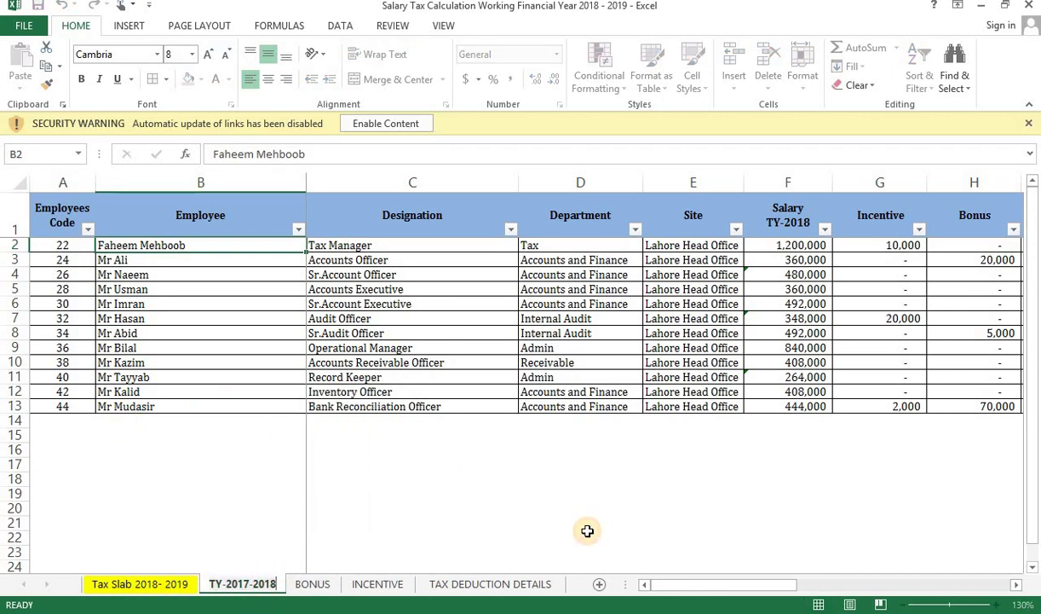
pyautogui.press('BackSpace')
pyautogui.write('9')
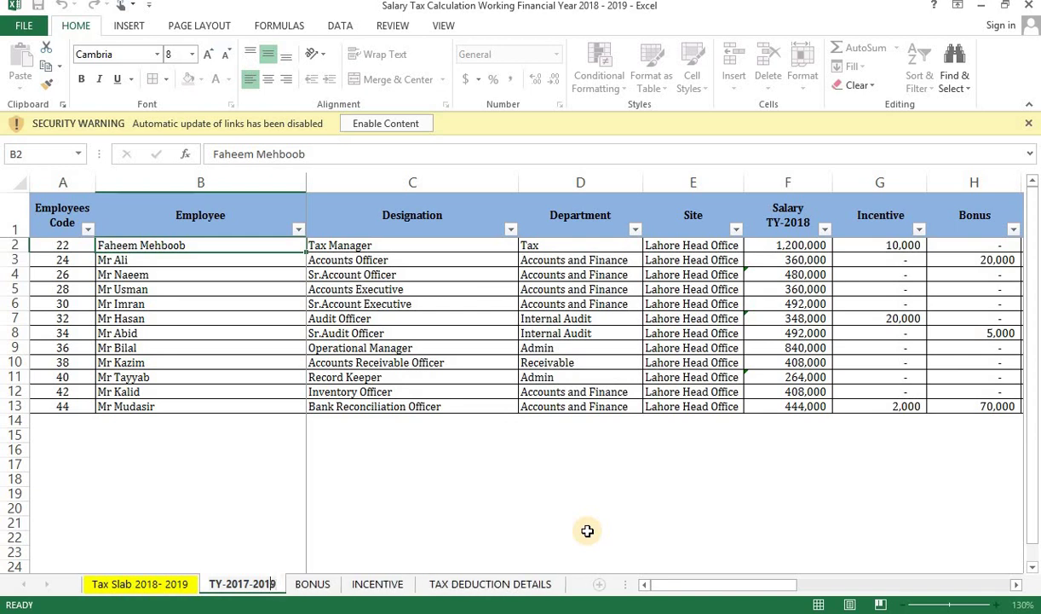
pyautogui.press('Left')
pyautogui.press('Left')
pyautogui.press('Left')
pyautogui.press('Left')
pyautogui.press('Left')
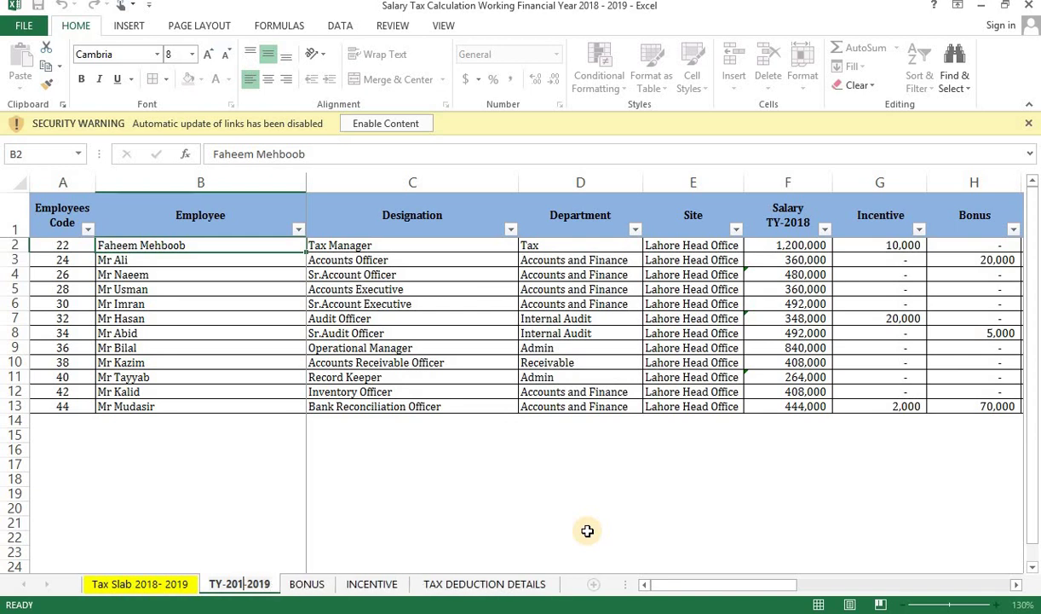
pyautogui.press('BackSpace')
pyautogui.write('8')
pyautogui.click(577, 521)
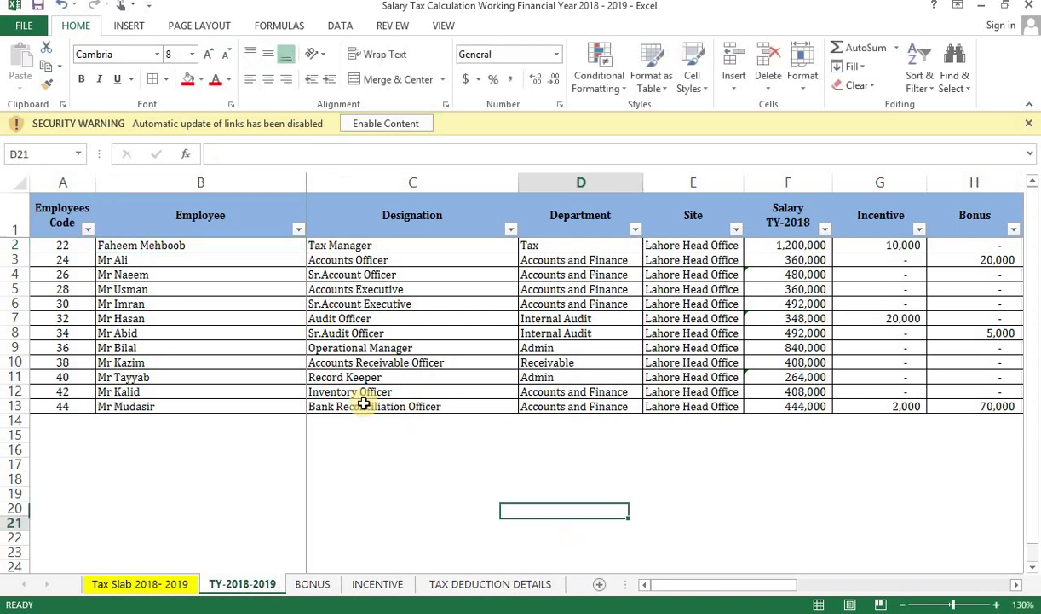
# Step: Examine the employee list's code, name, designation, department and site columns on the TY-2018-2019 sheet
pyautogui.click(66, 247)
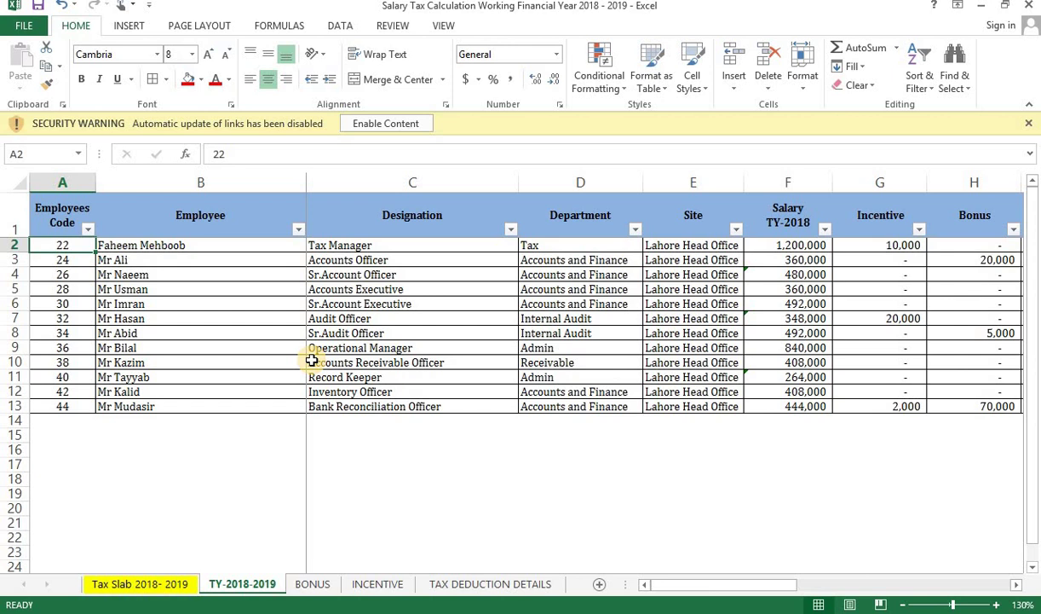
pyautogui.click(158, 247)
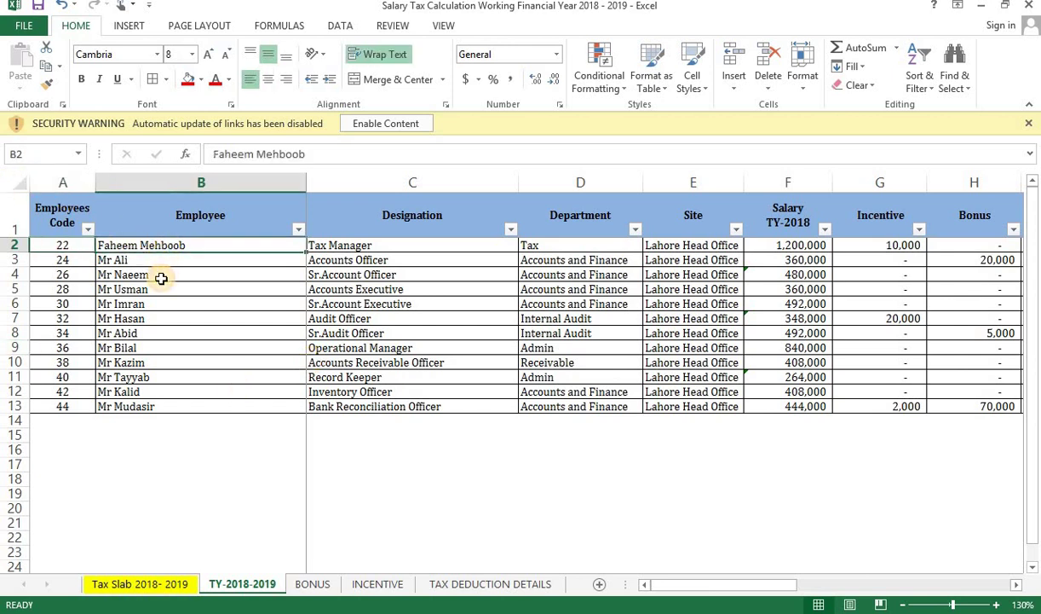
pyautogui.press('Right')
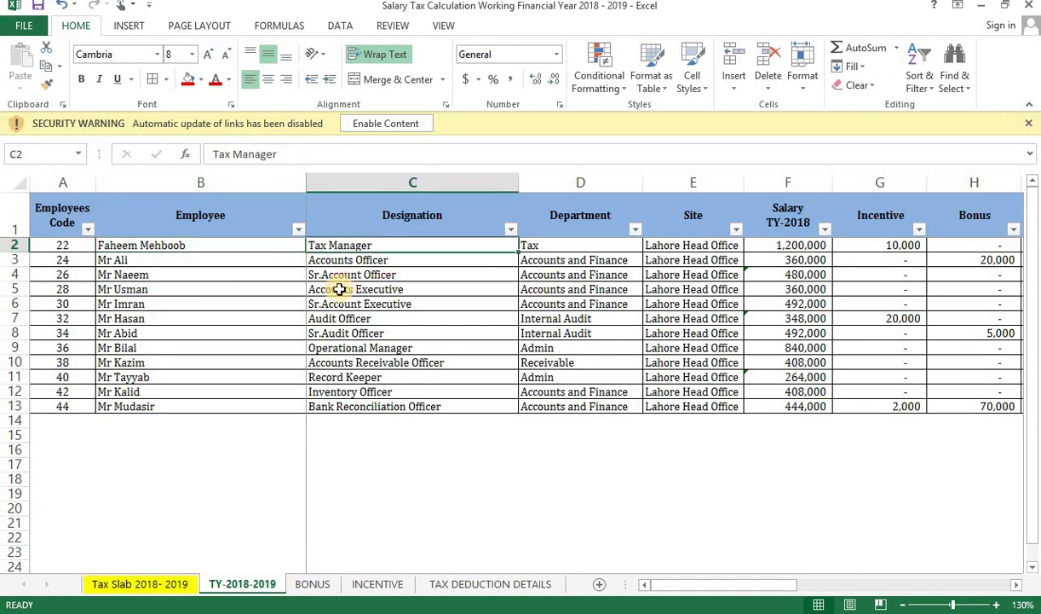
pyautogui.press('Right')
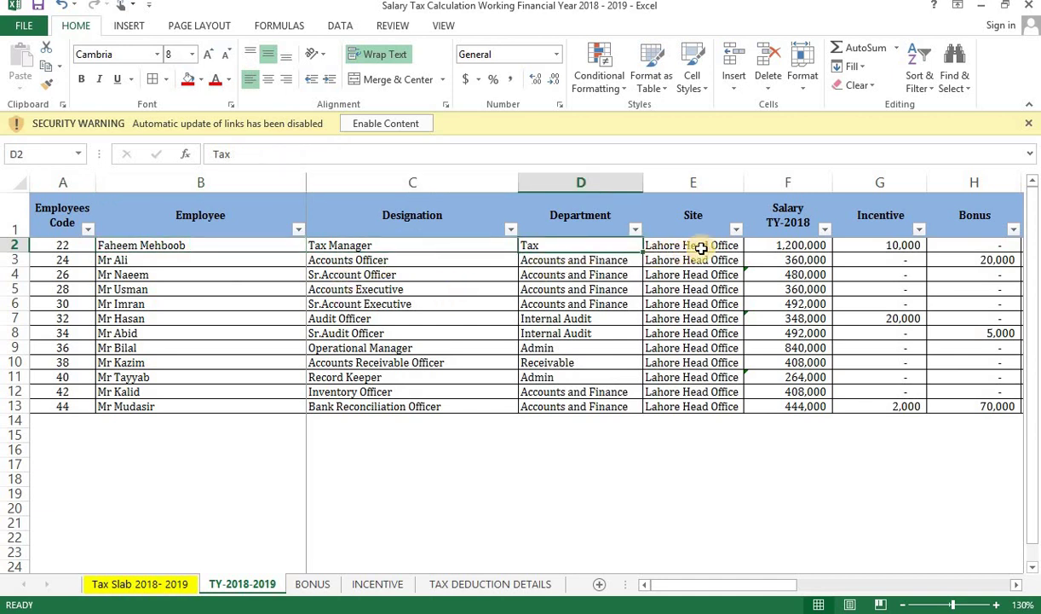
pyautogui.moveTo(695, 247); pyautogui.dragTo(695, 406)
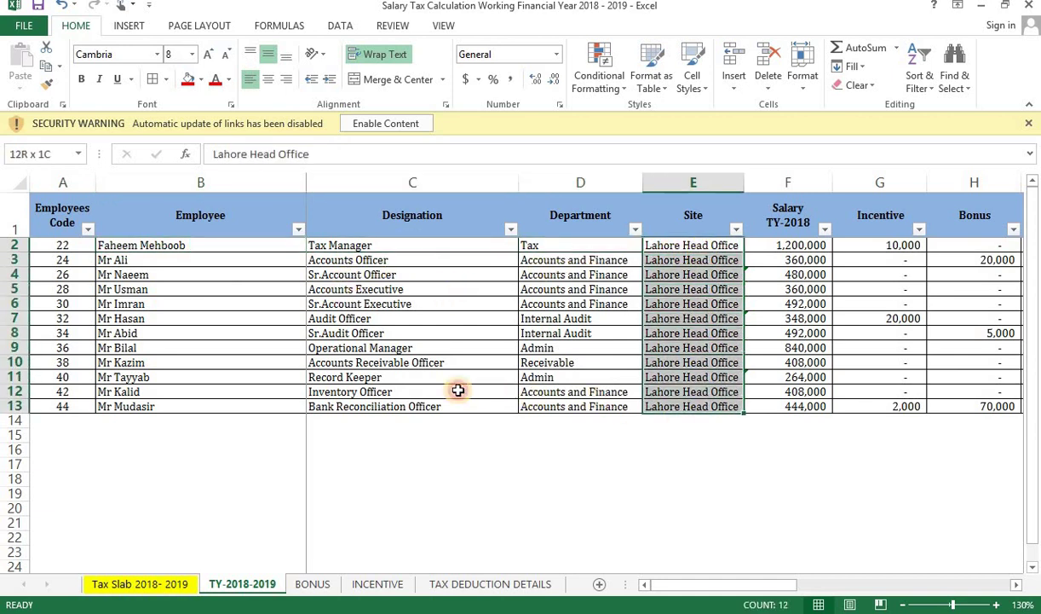
pyautogui.moveTo(458, 390); pyautogui.dragTo(34, 376)
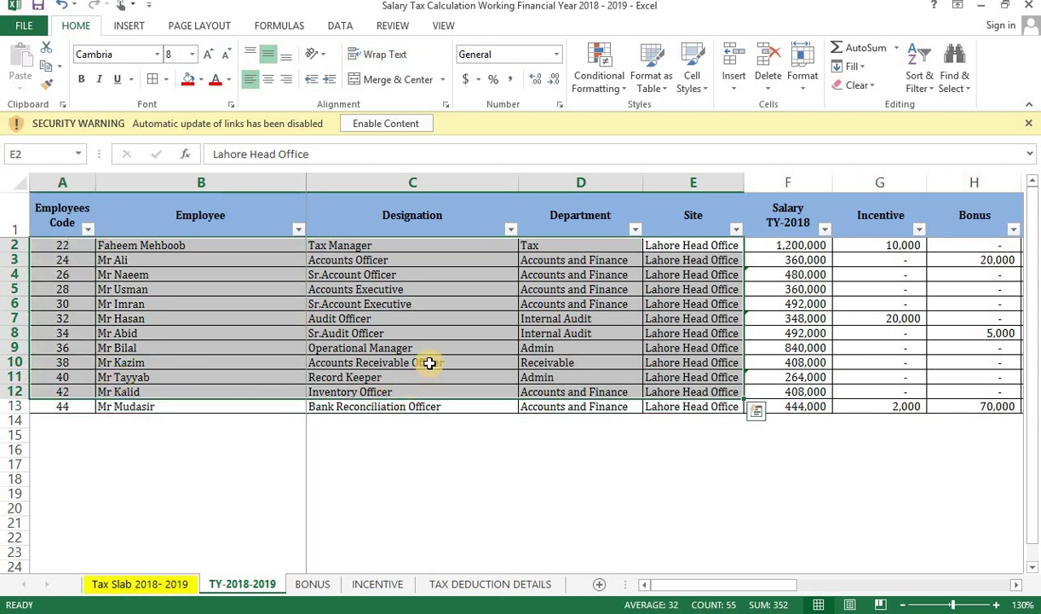
pyautogui.click(368, 363)
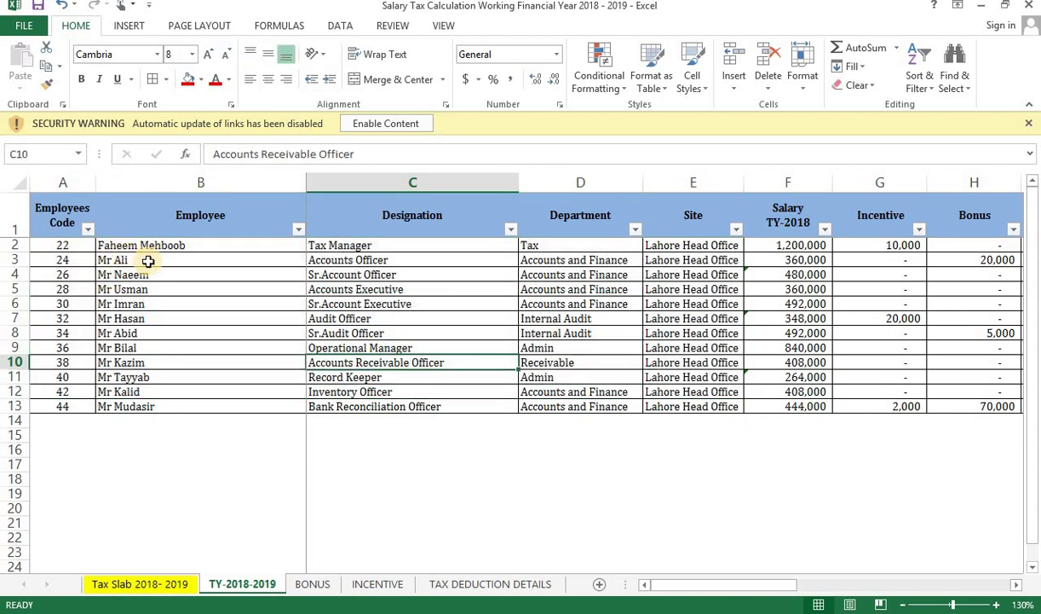
pyautogui.moveTo(141, 260); pyautogui.dragTo(161, 377)
pyautogui.moveTo(57, 289); pyautogui.dragTo(57, 260)
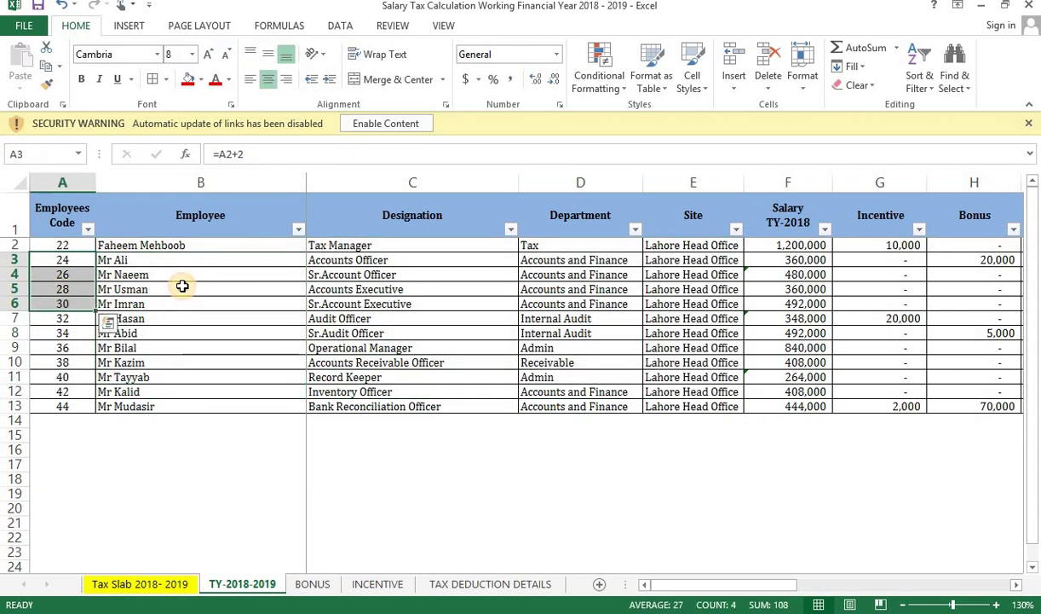
pyautogui.click(268, 284)
pyautogui.click(409, 275)
pyautogui.click(551, 274)
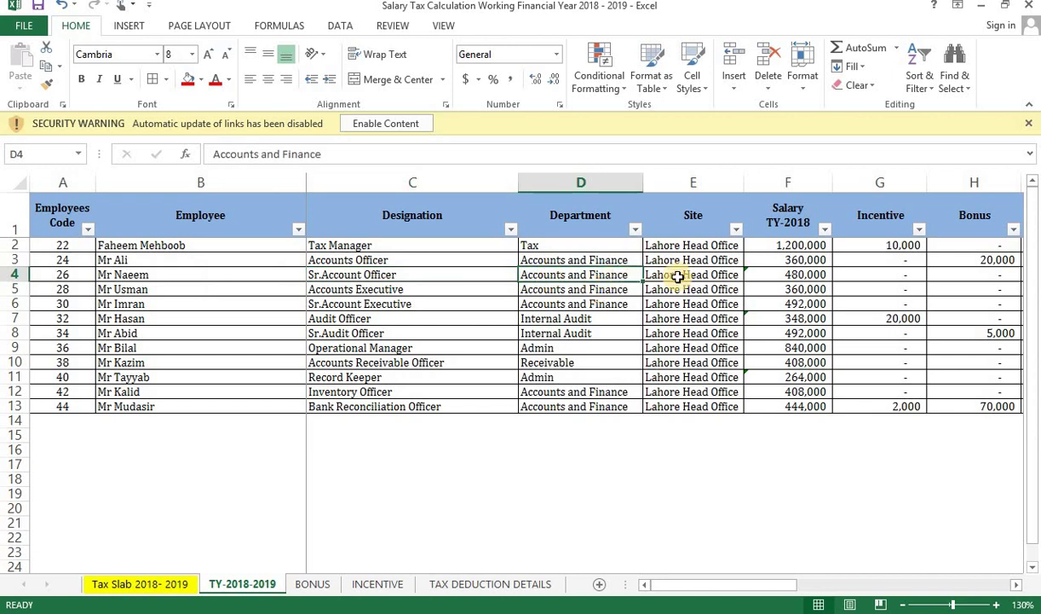
pyautogui.click(686, 275)
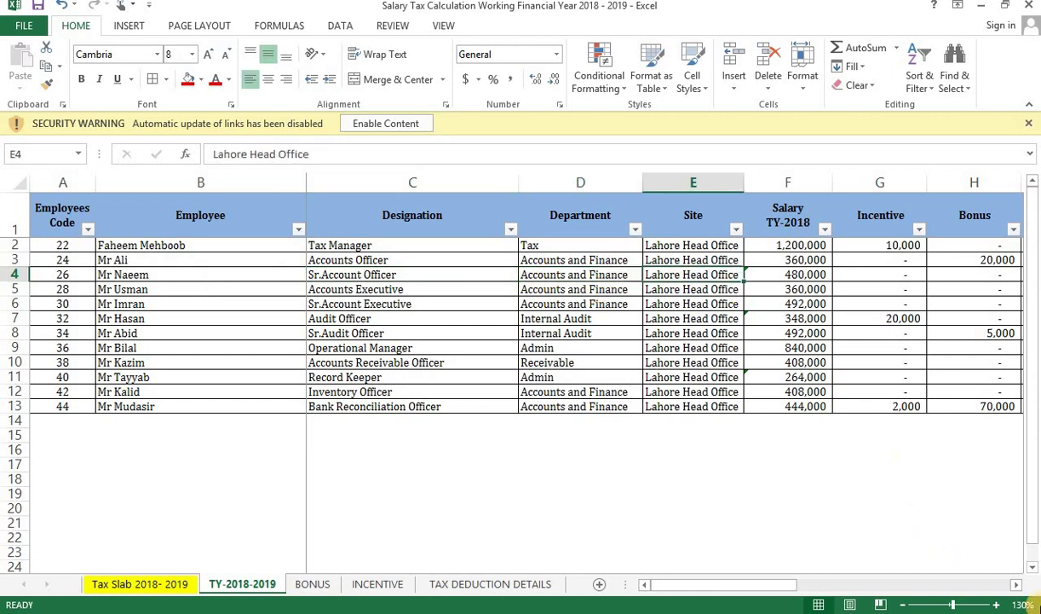
# Step: Change the year in the salary column's header in F1 to TY-2019
pyautogui.click(1016, 584)
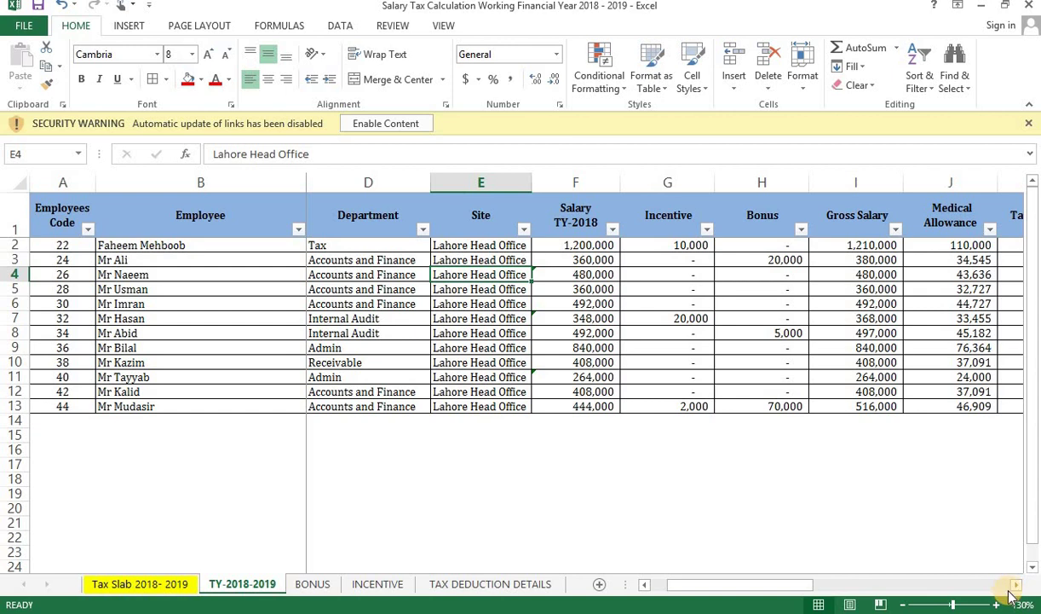
pyautogui.click(499, 259)
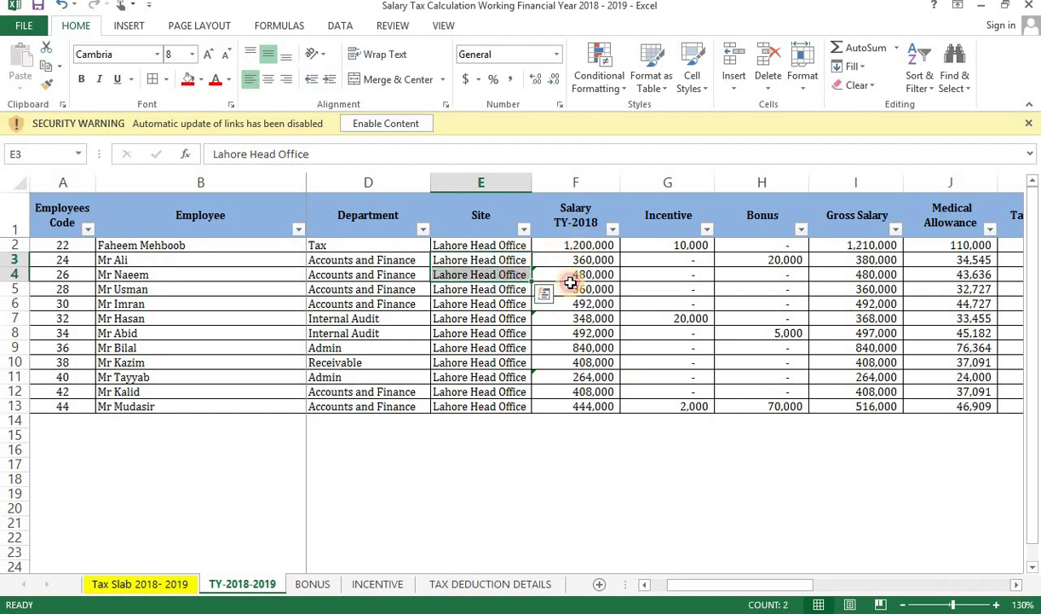
pyautogui.click(576, 244)
pyautogui.click(554, 213)
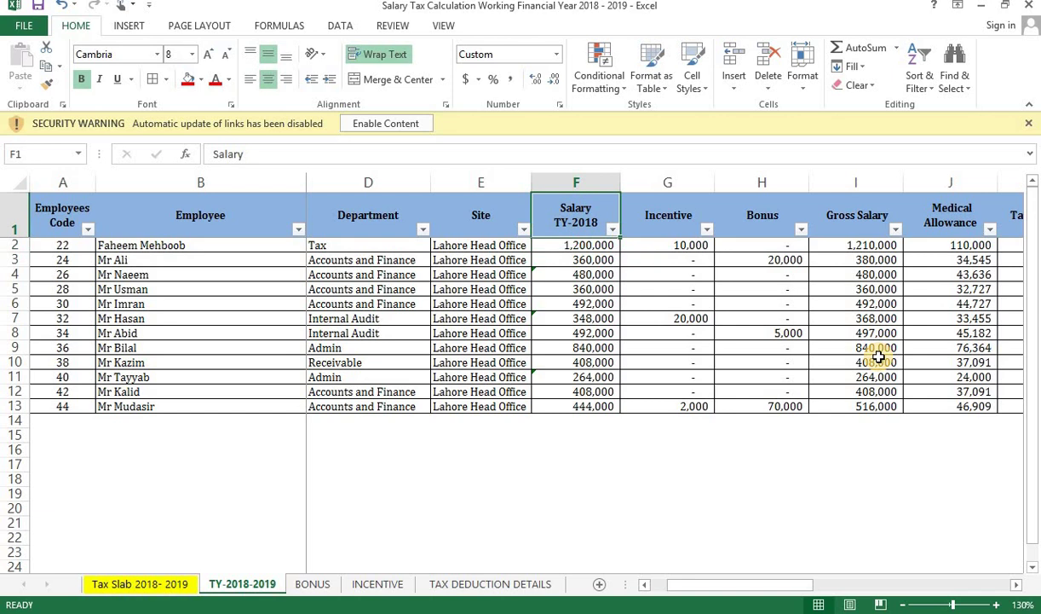
pyautogui.press('F2')
pyautogui.press('BackSpace')
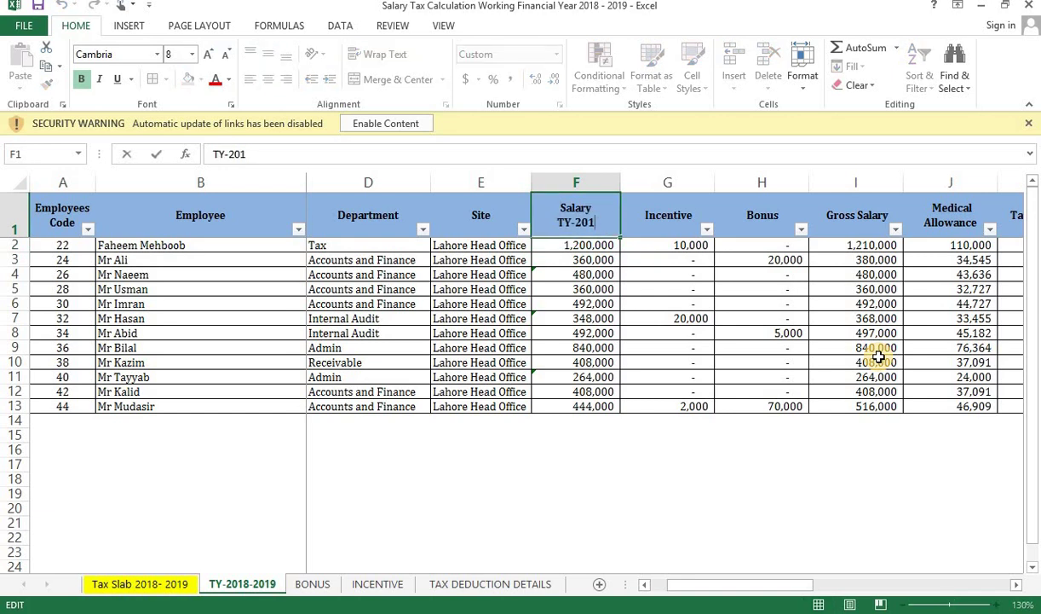
pyautogui.write('9')
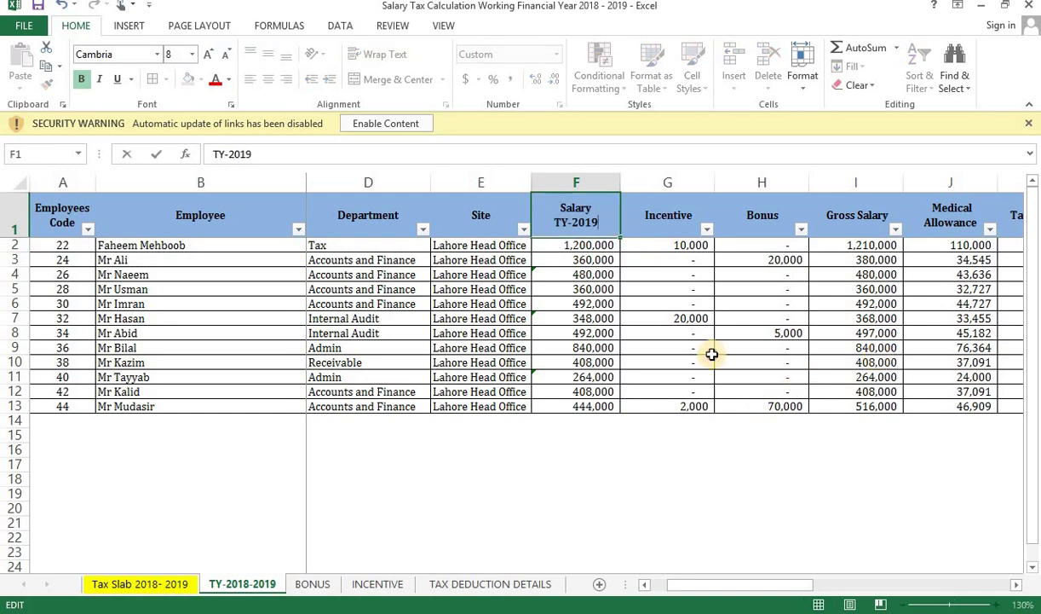
pyautogui.hotkey('ctrl', 'Return')
pyautogui.moveTo(712, 361); pyautogui.dragTo(712, 350)
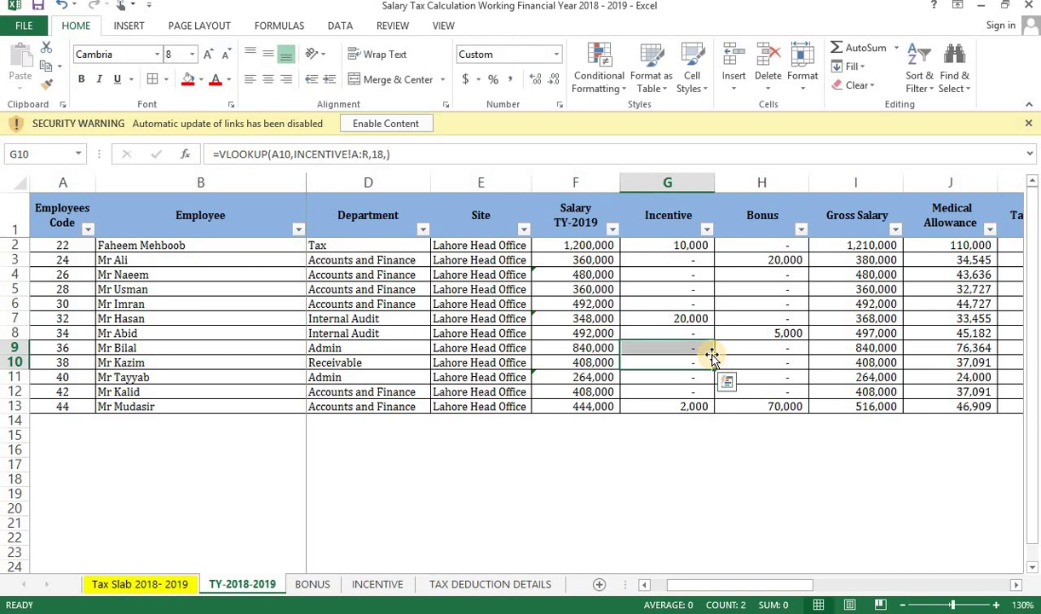
# Step: Examine how each employee's annual salary is calculated in cells F2 to F10
pyautogui.click(577, 244)
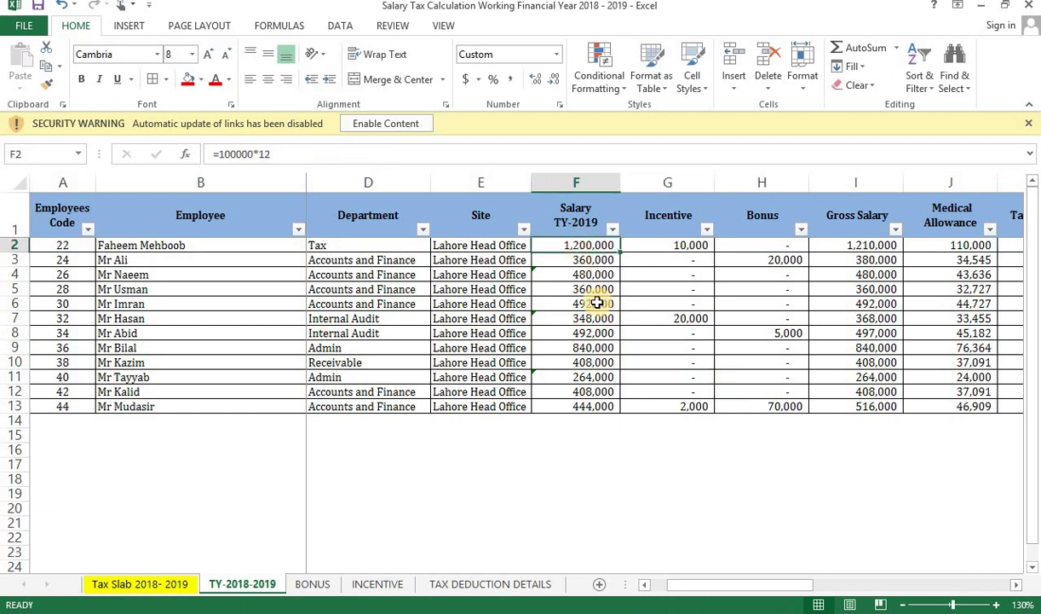
pyautogui.click(597, 260)
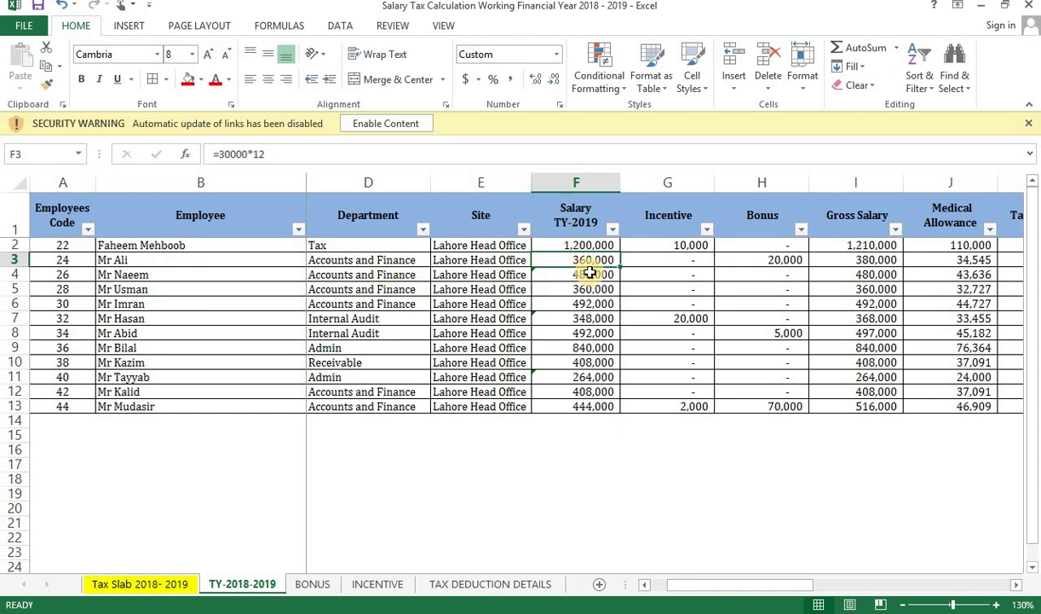
pyautogui.click(588, 274)
pyautogui.click(588, 290)
pyautogui.click(588, 304)
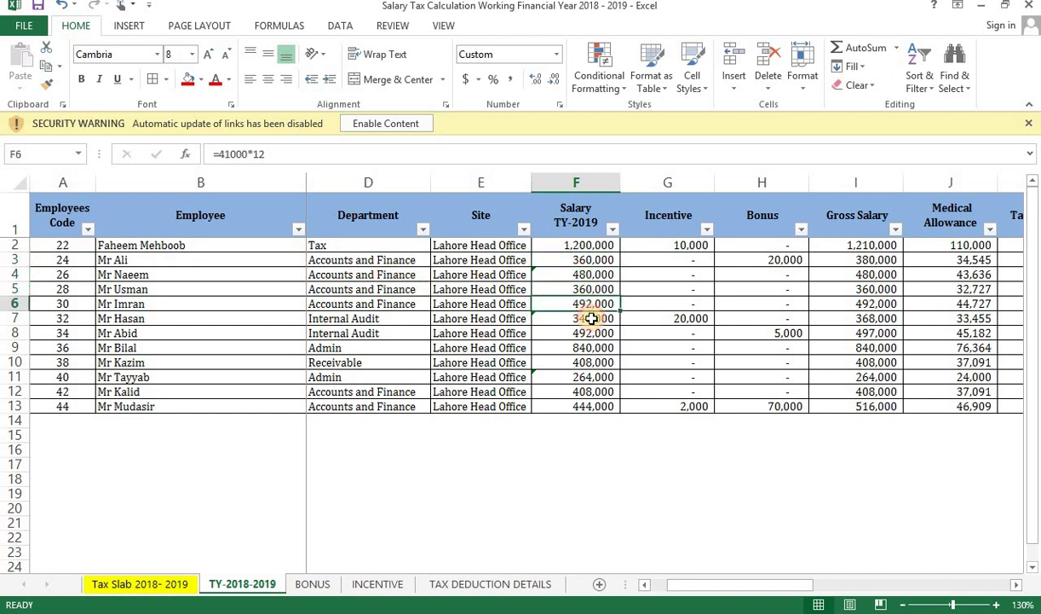
pyautogui.click(591, 319)
pyautogui.click(593, 335)
pyautogui.click(594, 348)
pyautogui.click(596, 363)
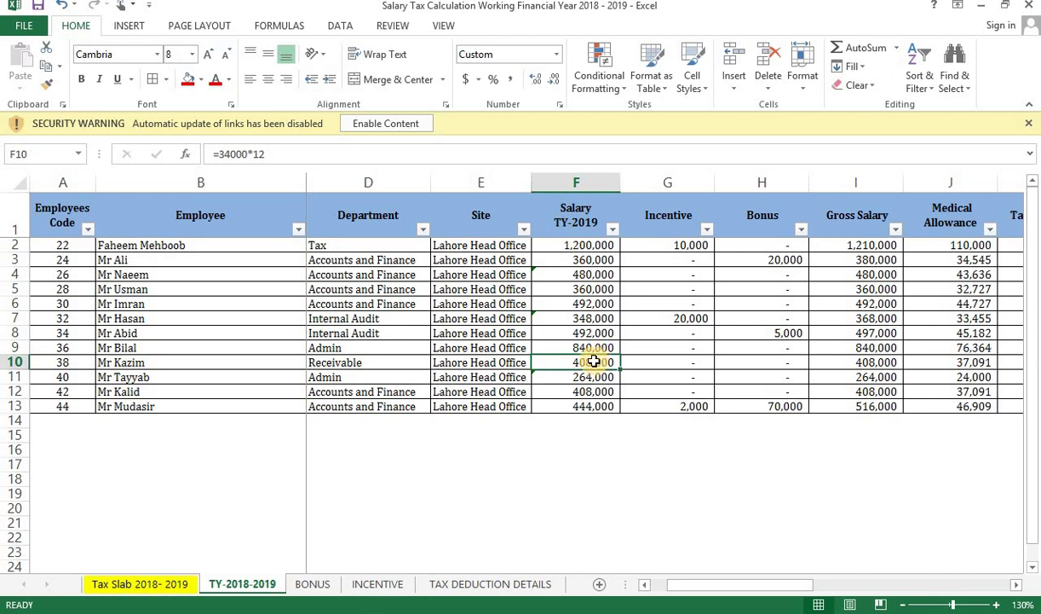
# Step: Examine the formulas in the incentive, bonus, gross salary and medical allowance columns, comparing them with the first employee's salary
pyautogui.click(686, 245)
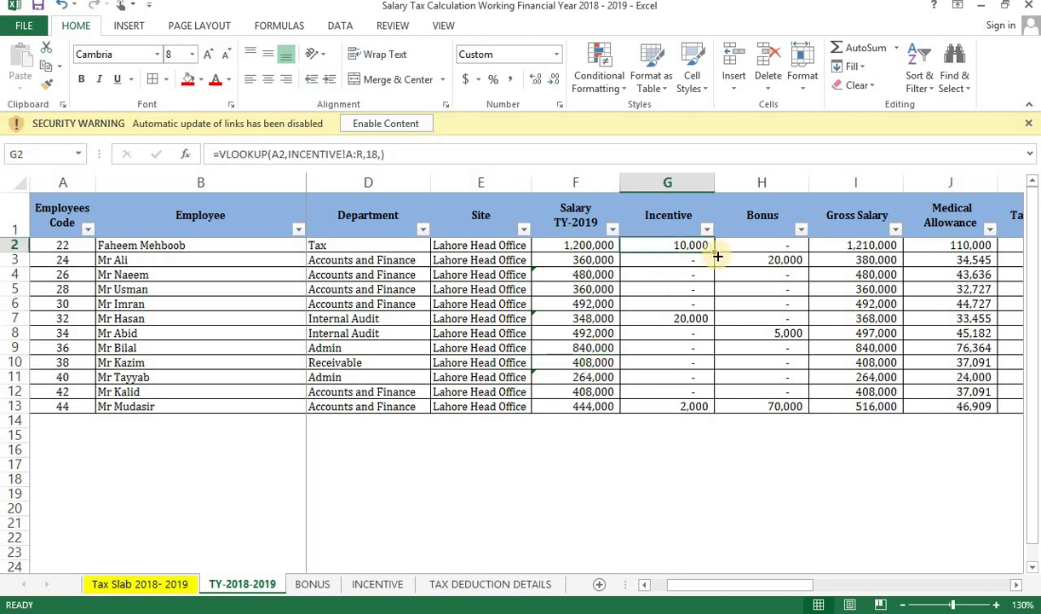
pyautogui.click(773, 260)
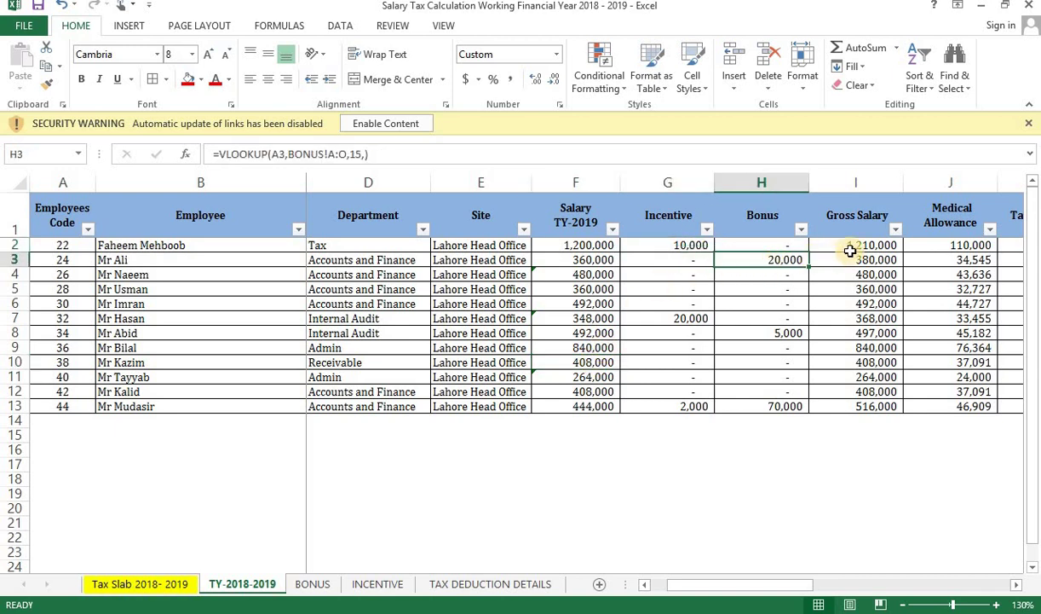
pyautogui.click(839, 243)
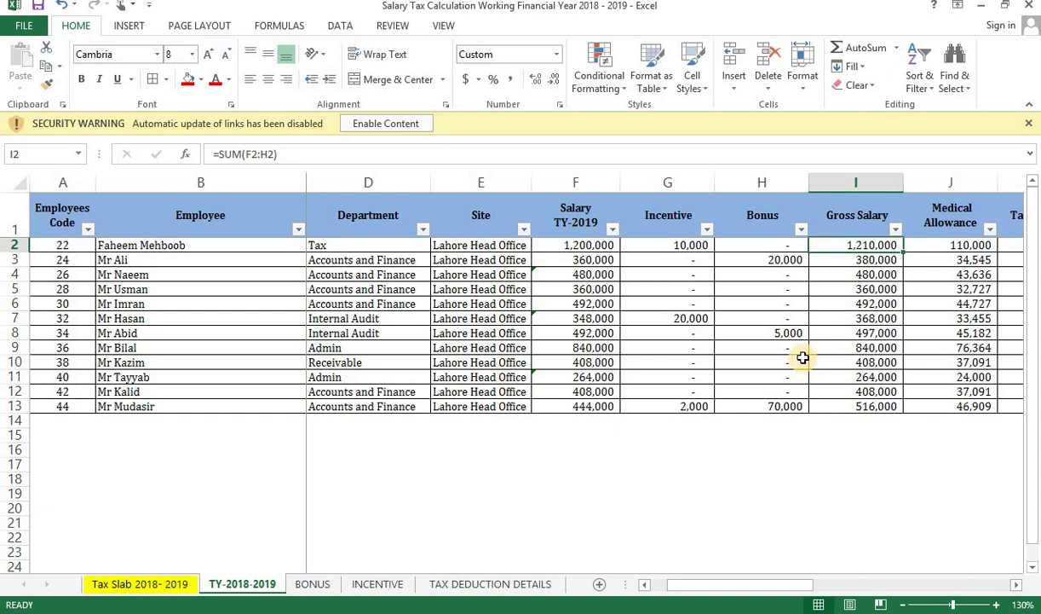
pyautogui.click(599, 247)
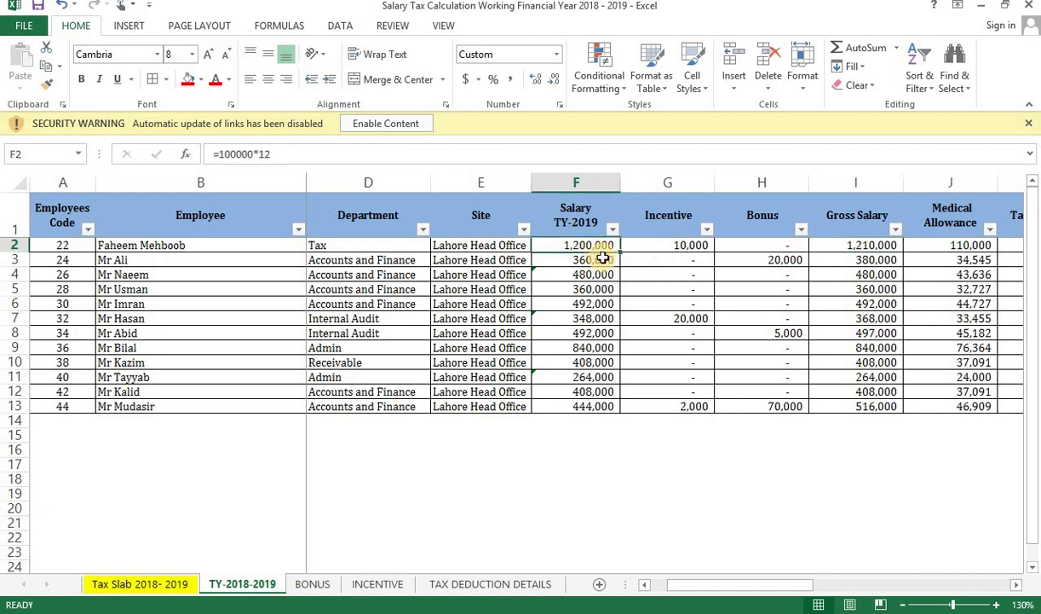
pyautogui.click(682, 248)
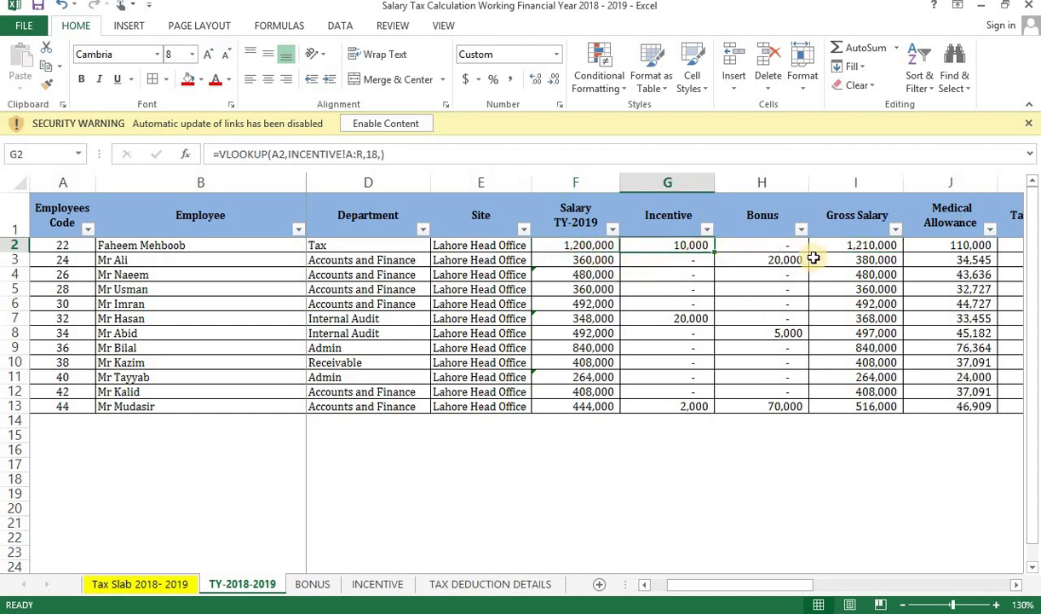
pyautogui.click(822, 244)
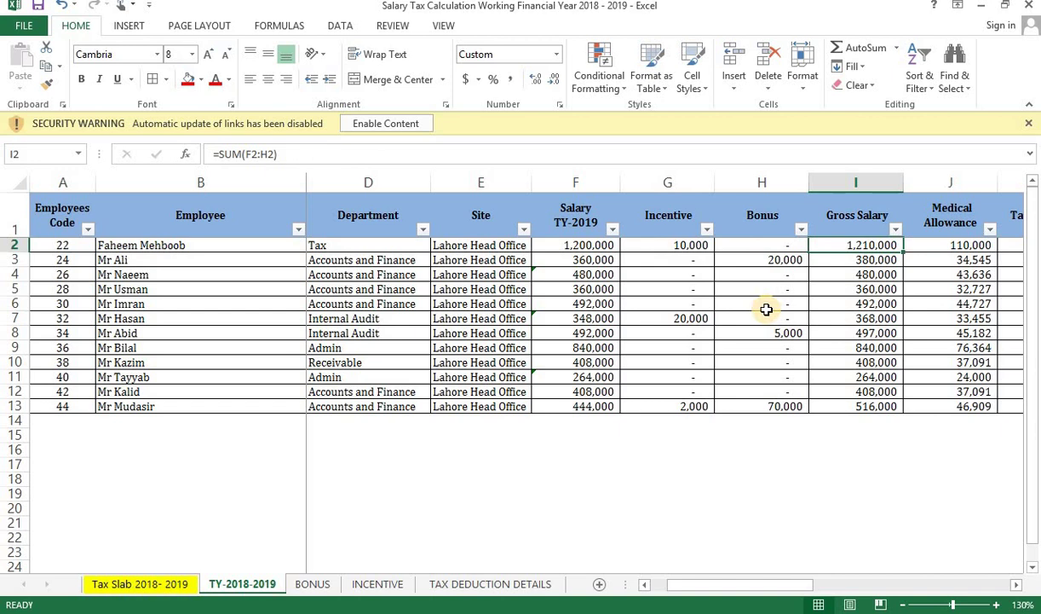
pyautogui.click(1016, 585)
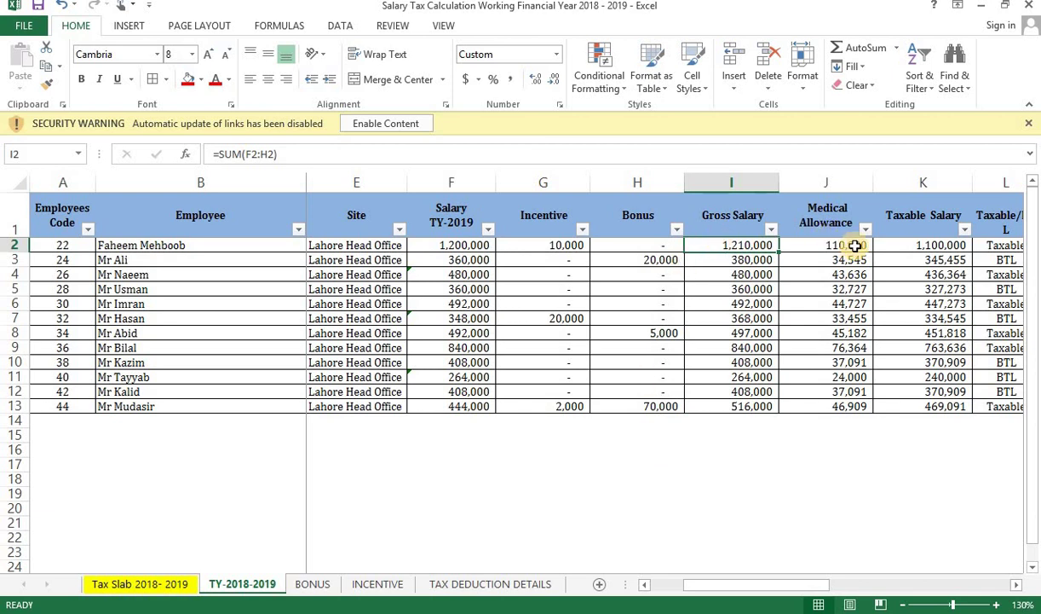
pyautogui.click(818, 245)
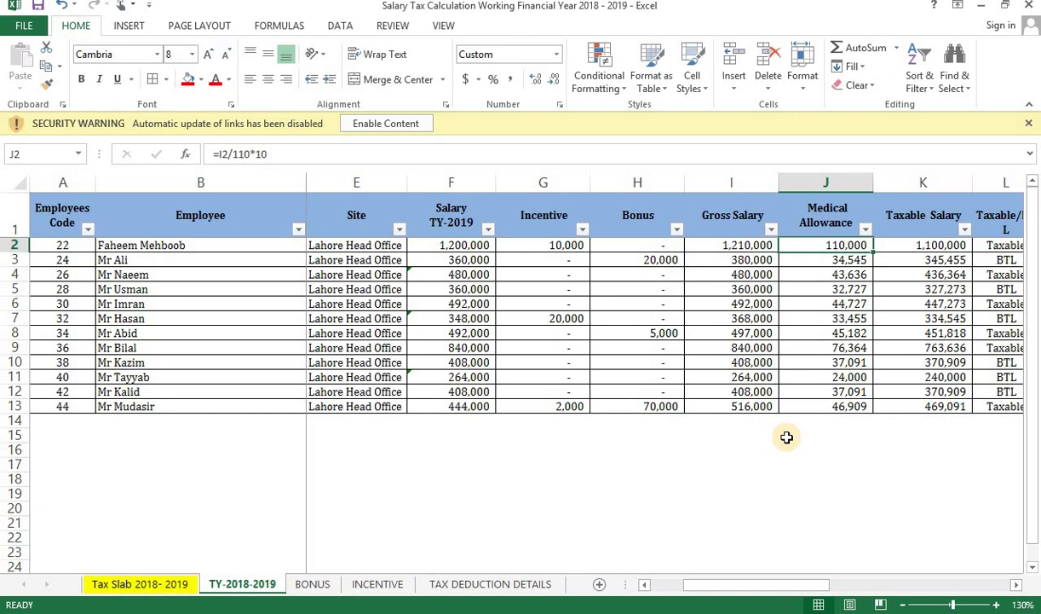
pyautogui.click(461, 246)
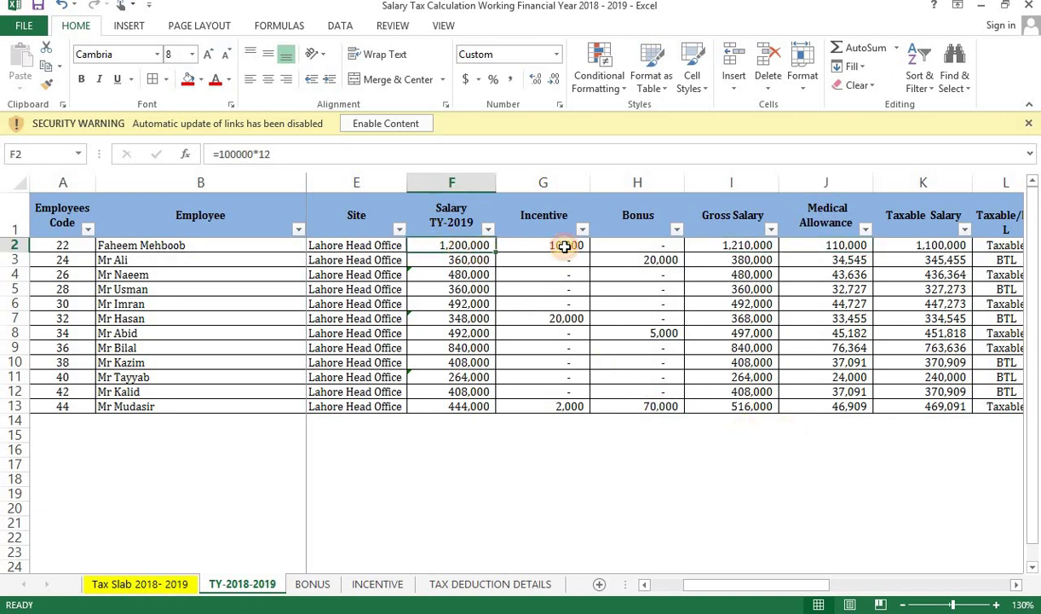
pyautogui.click(567, 245)
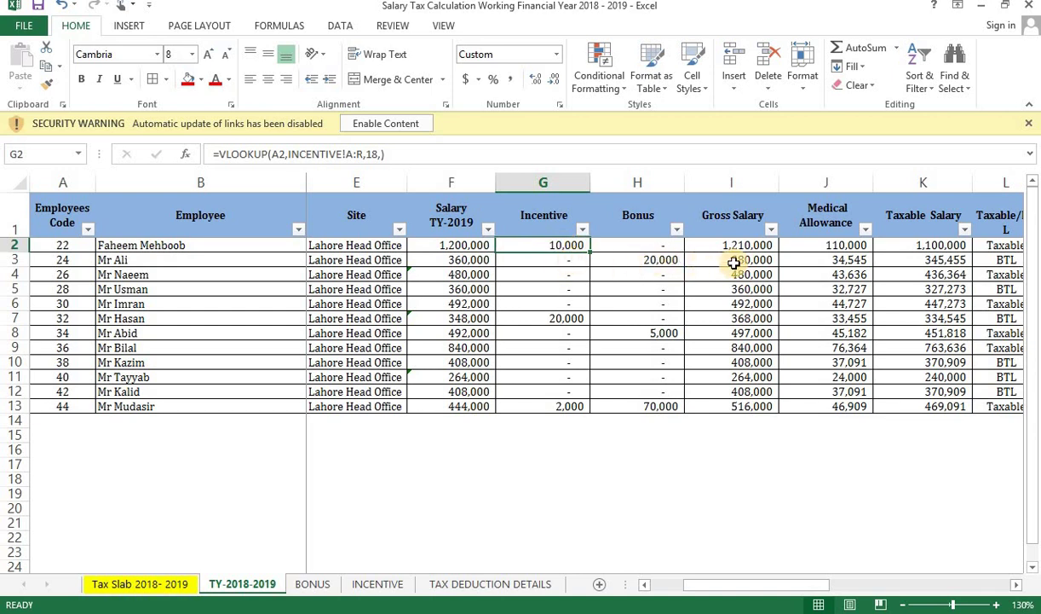
# Step: Calculate 10% of the first employee's salary in the empty cell F15 with =F2*0.1, and clear the cell again
pyautogui.click(460, 246)
pyautogui.press('Down')
pyautogui.press('Down')
pyautogui.press('Down')
pyautogui.press('Down')
pyautogui.press('Down')
pyautogui.press('Down')
pyautogui.press('Down')
pyautogui.press('Down')
pyautogui.press('Down')
pyautogui.press('Down')
pyautogui.press('Down')
pyautogui.press('Down')
pyautogui.press('Down')
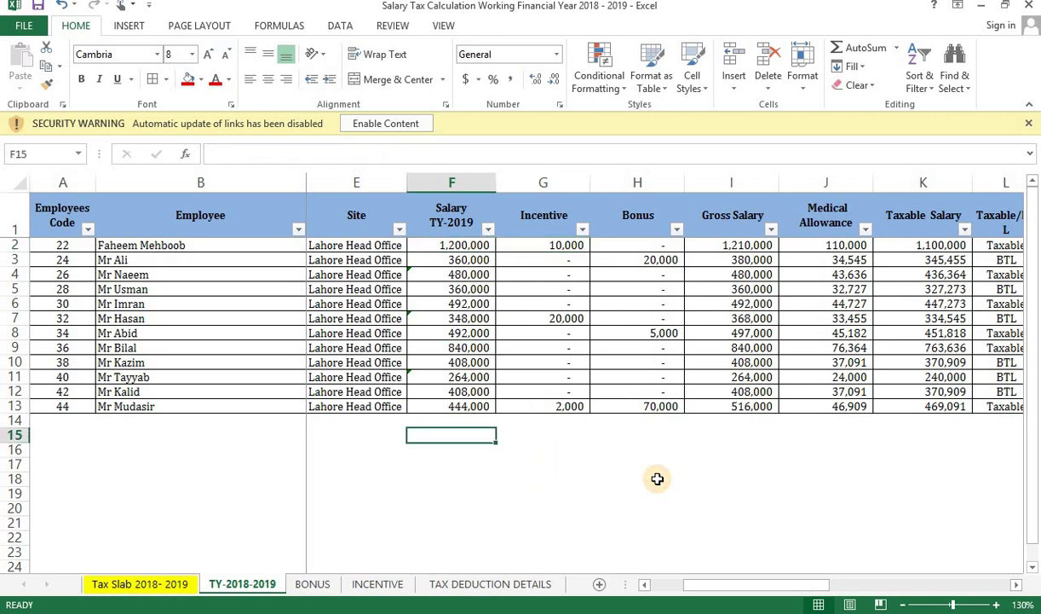
pyautogui.write('=')
pyautogui.press('Up')
pyautogui.press('Up')
pyautogui.press('Up')
pyautogui.press('Up')
pyautogui.press('Up')
pyautogui.press('Up')
pyautogui.press('Up')
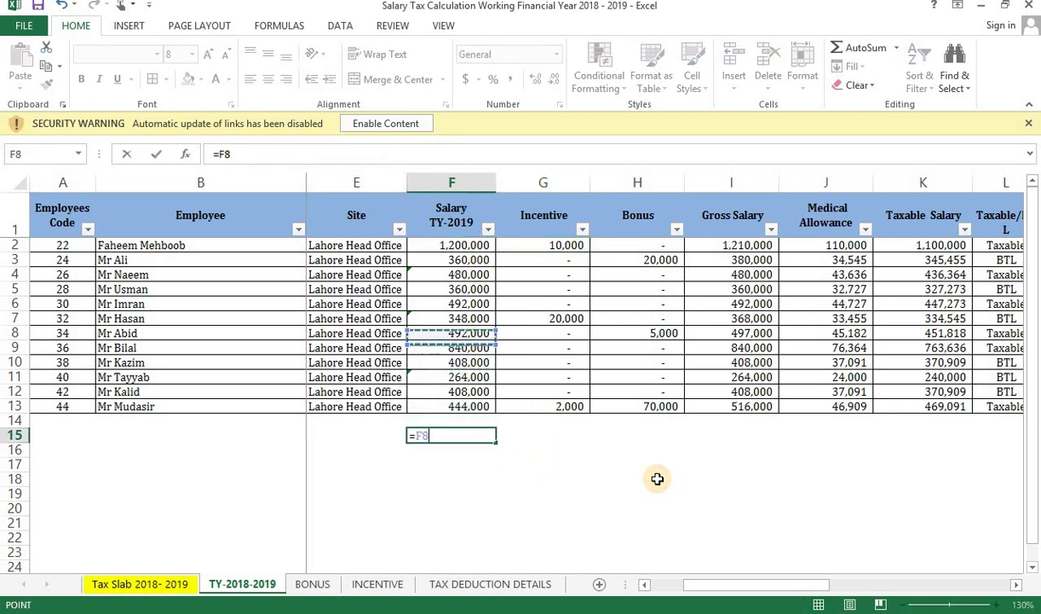
pyautogui.press('Up')
pyautogui.press('Up')
pyautogui.press('Up')
pyautogui.press('Up')
pyautogui.press('Up')
pyautogui.press('Up')
pyautogui.press('Up')
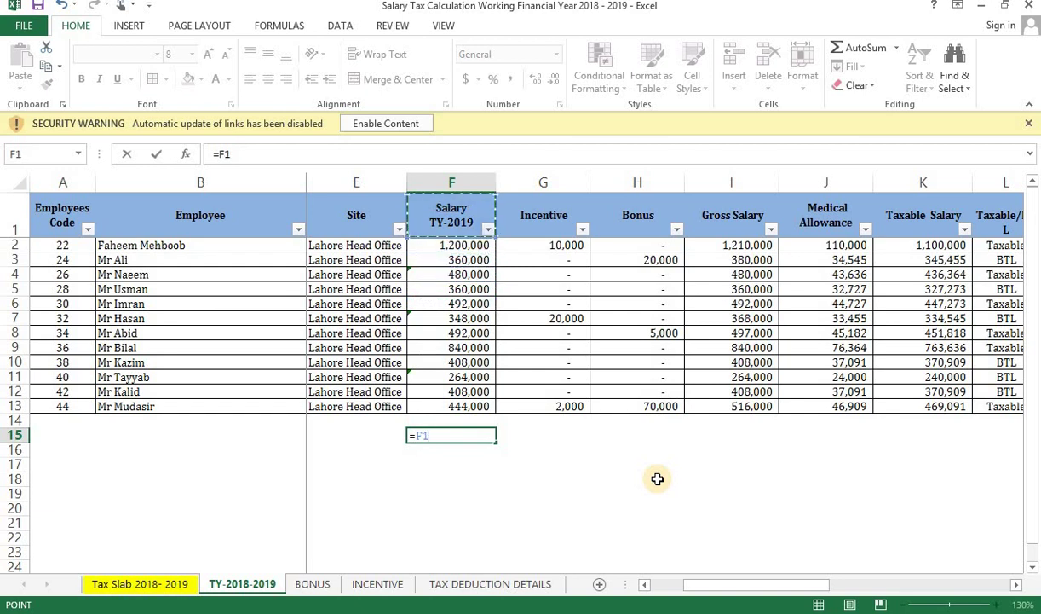
pyautogui.press('Down')
pyautogui.write('*')
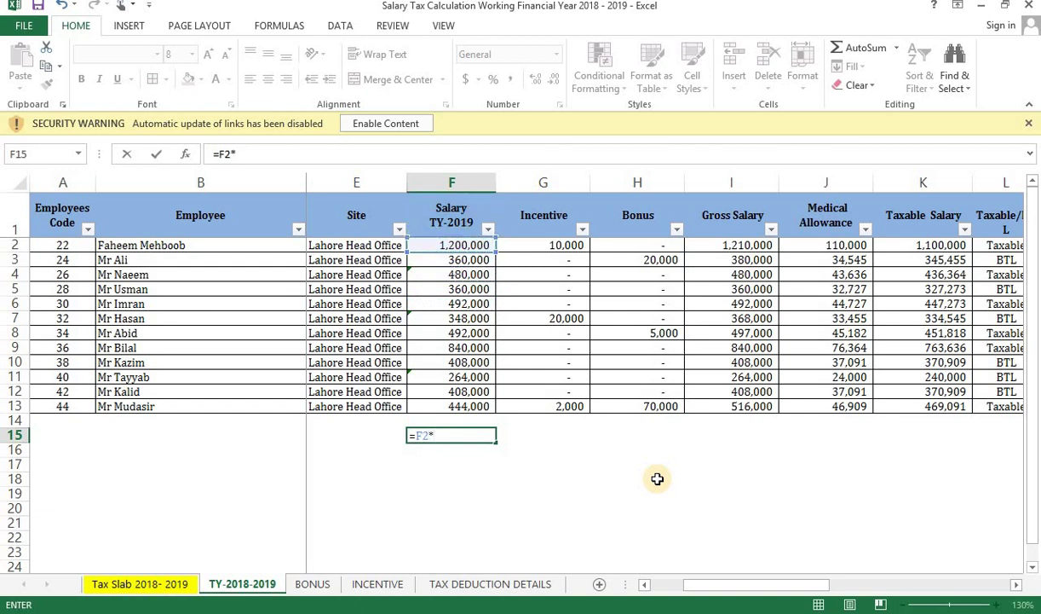
pyautogui.write('.1')
pyautogui.press('Return')
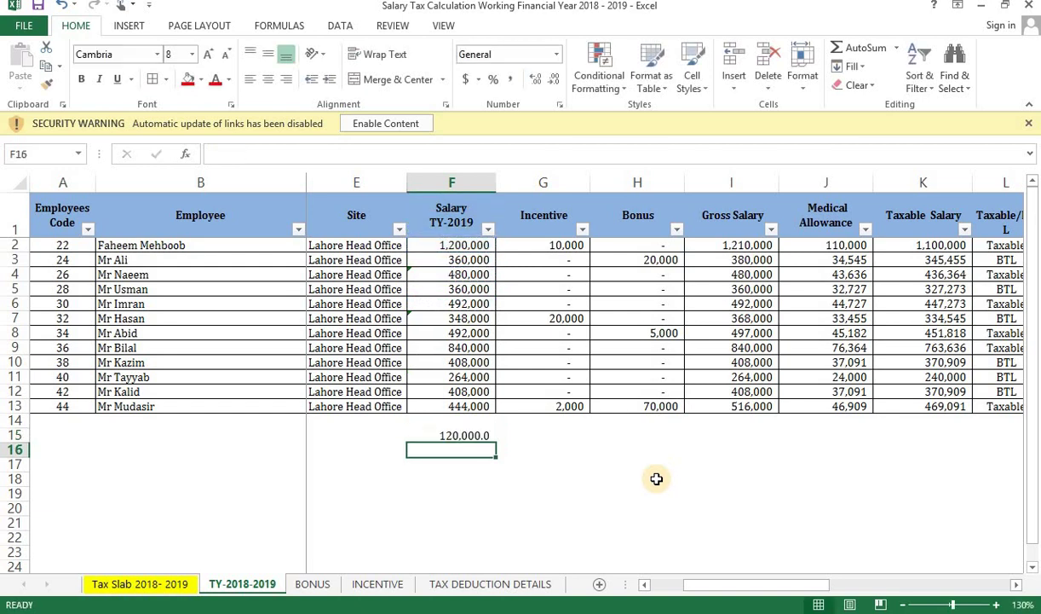
pyautogui.press('Up')
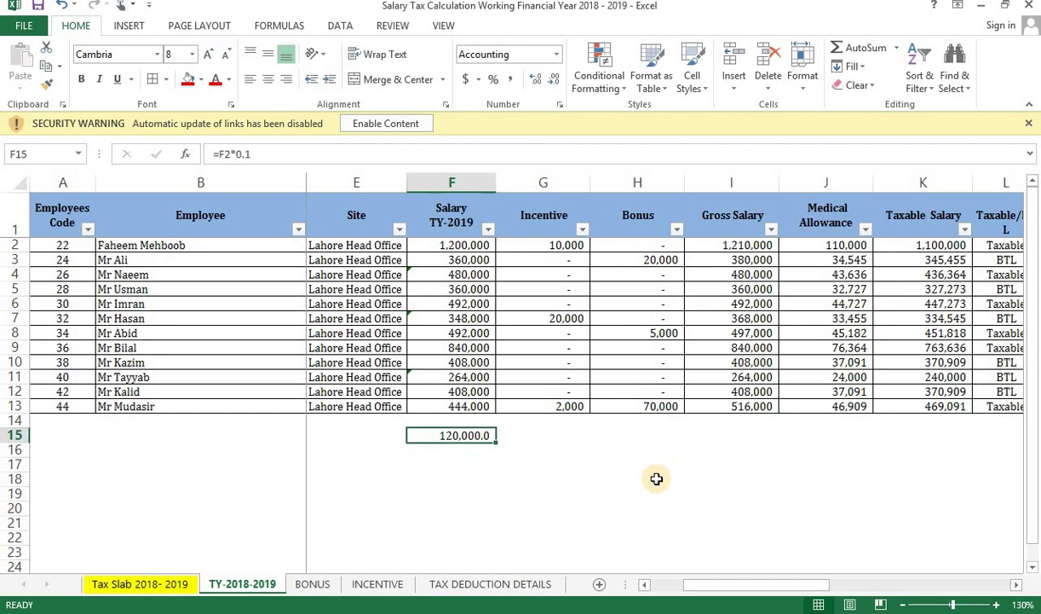
pyautogui.press('Delete')
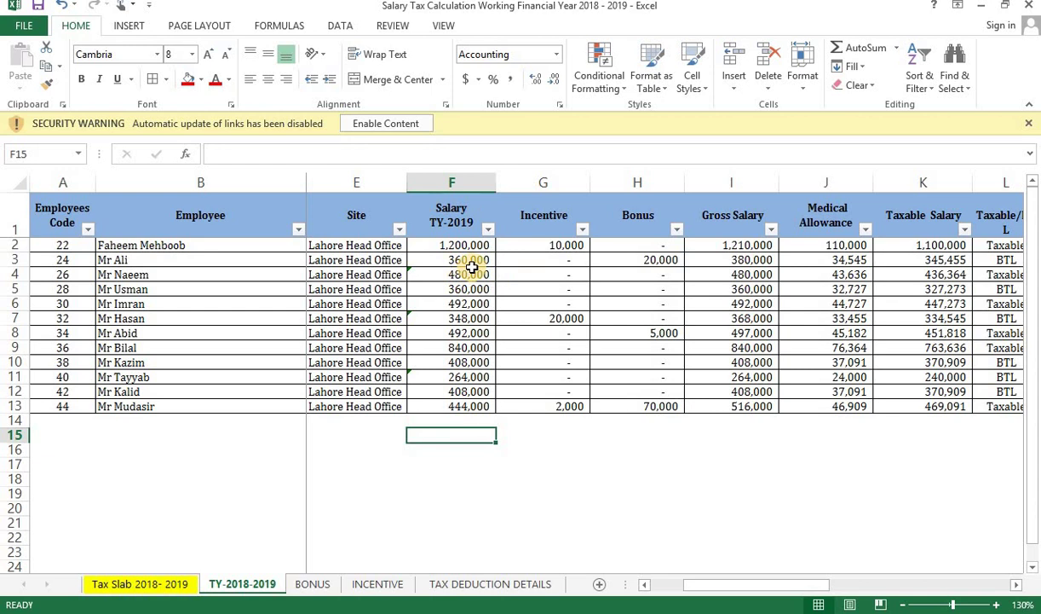
# Step: Check the first employee's bonus, gross salary and medical allowance formulas in cells H2 to J2
pyautogui.click(652, 245)
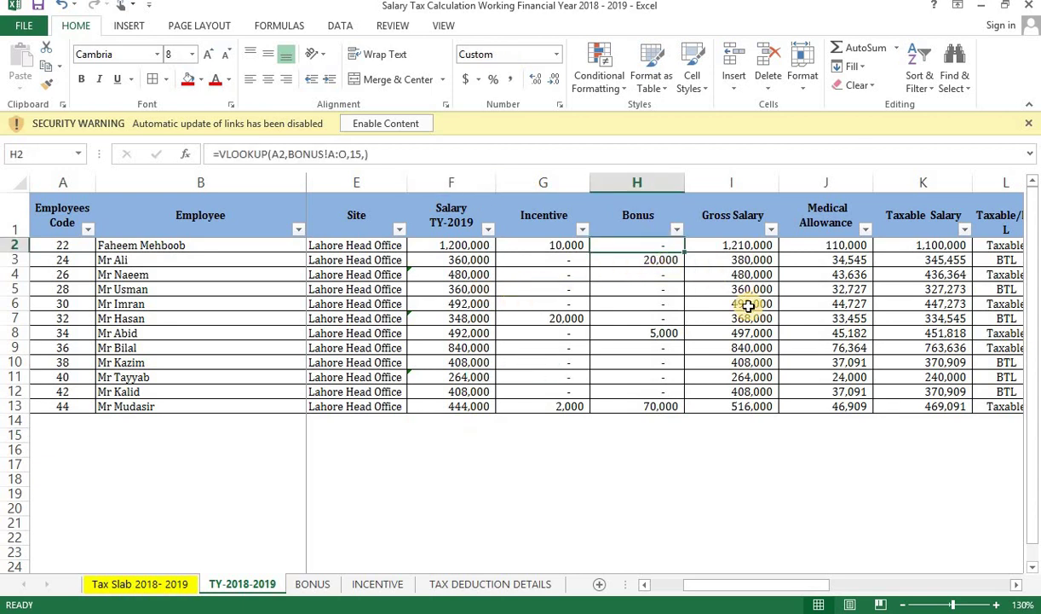
pyautogui.press('Right')
pyautogui.press('Right')
pyautogui.press('Right')
pyautogui.press('Right')
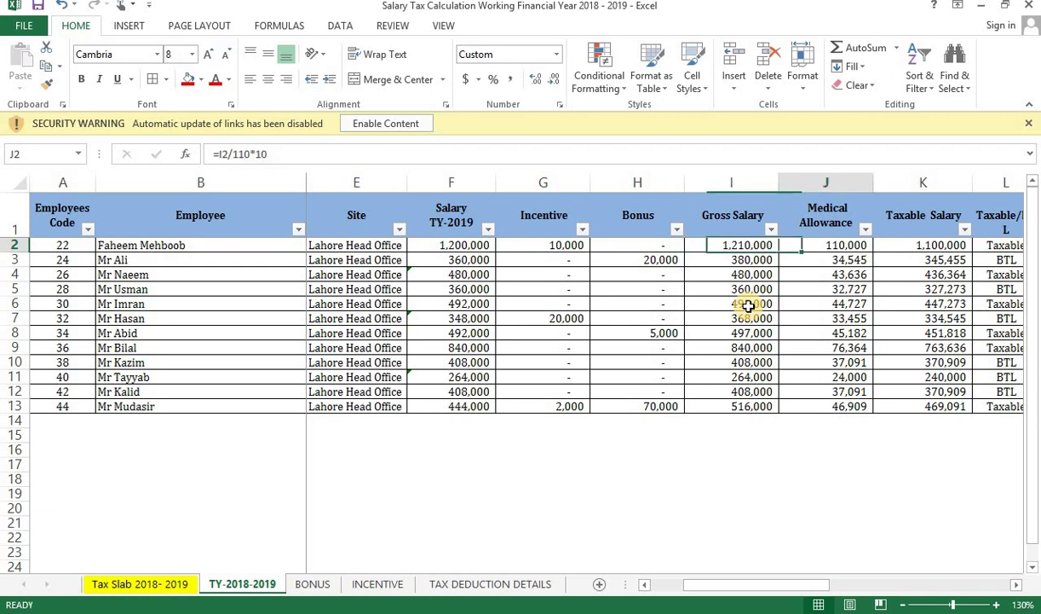
pyautogui.press('Left')
pyautogui.press('Left')
pyautogui.press('Left')
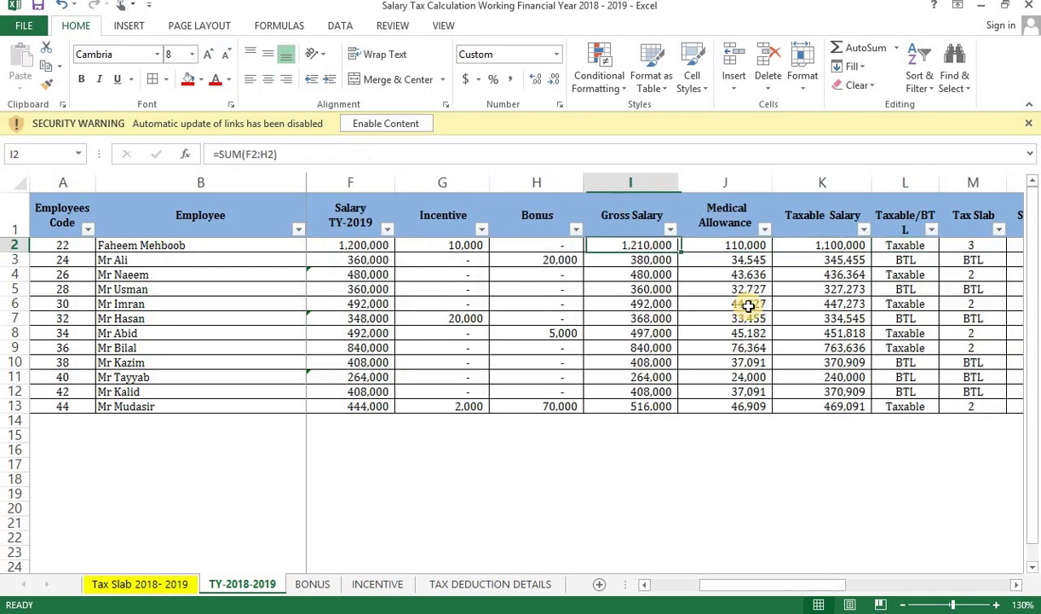
pyautogui.press('Right')
pyautogui.press('F2')
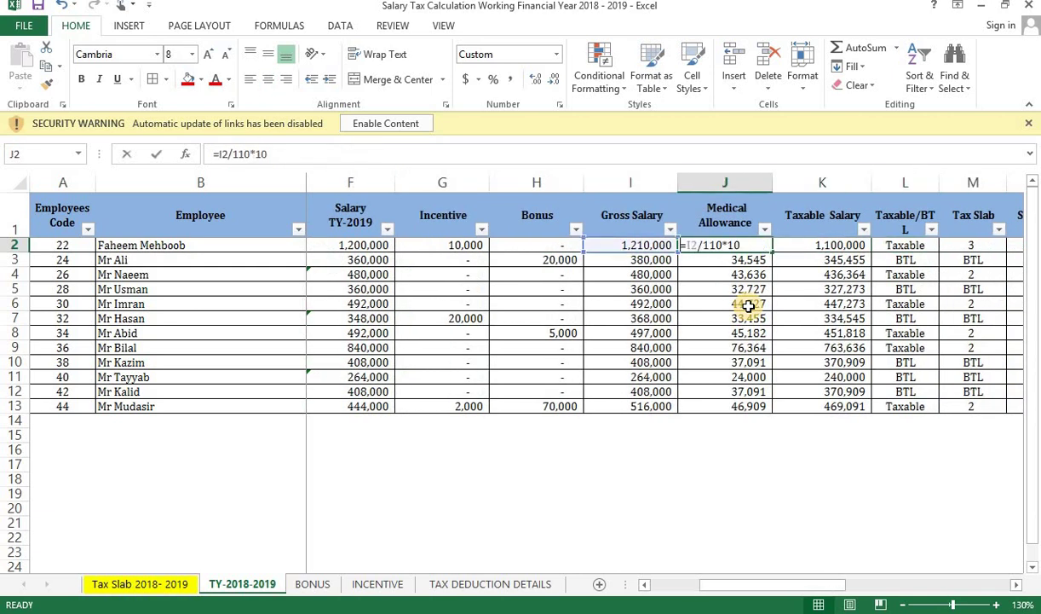
pyautogui.press('Escape')
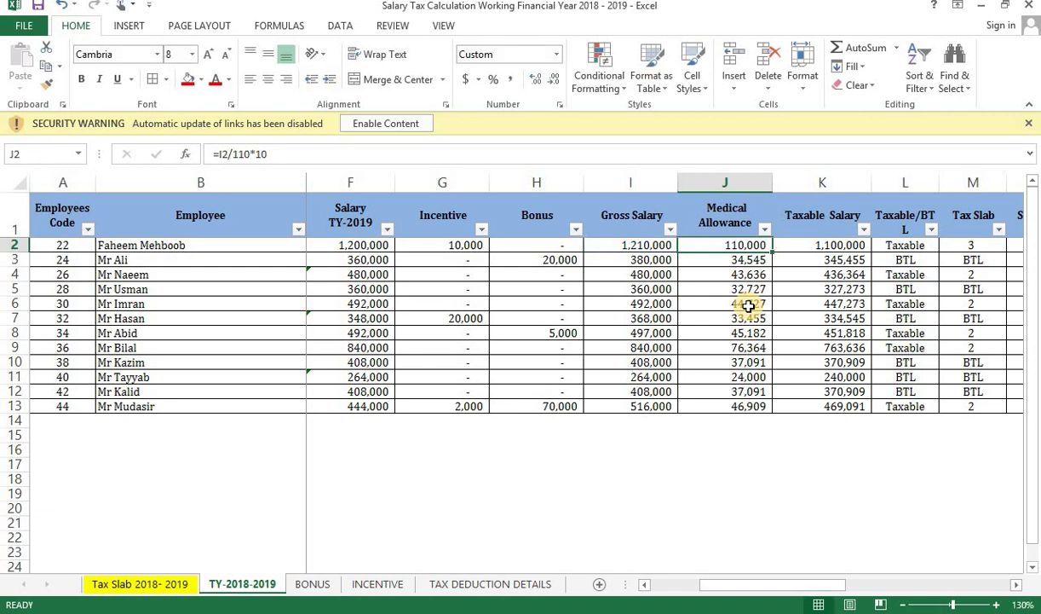
# Step: Try a bonus of 200000 for the first employee in cell H2
pyautogui.press('Left')
pyautogui.press('Left')
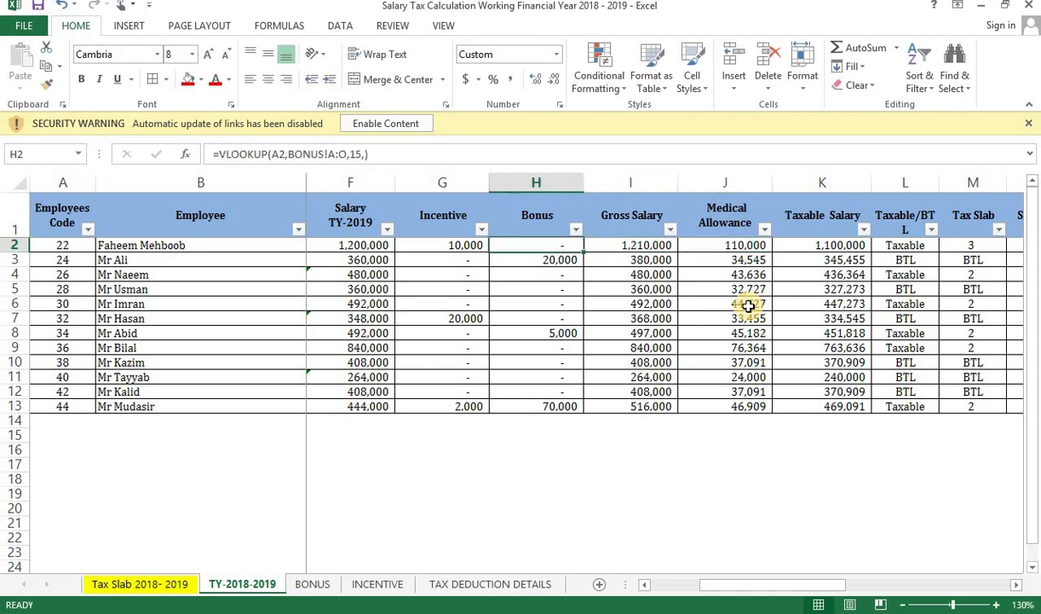
pyautogui.press('F2')
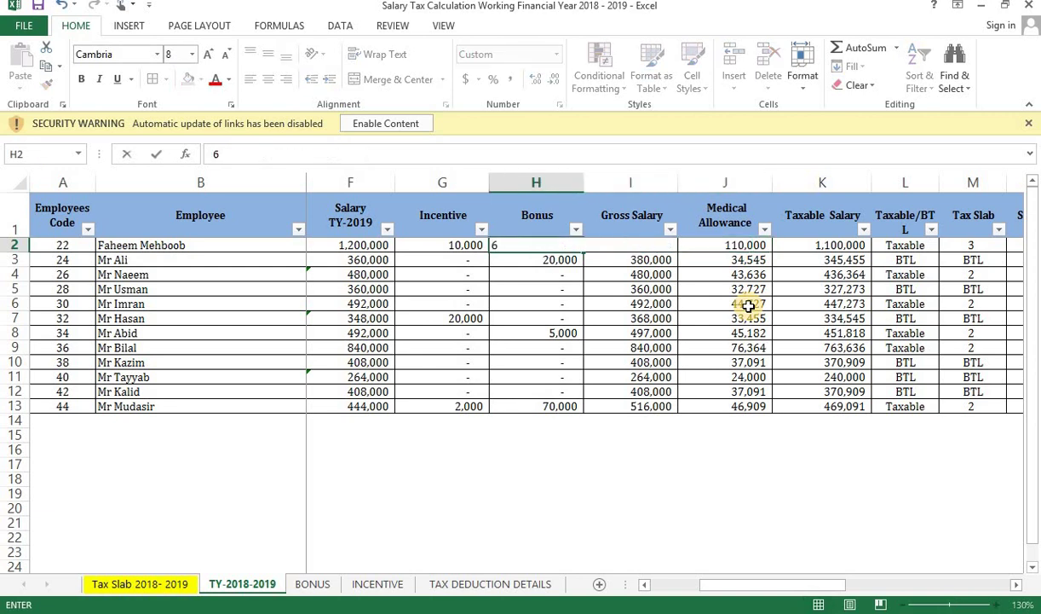
pyautogui.press('Escape')
pyautogui.press('F2')
pyautogui.press('Escape')
pyautogui.write('200000')
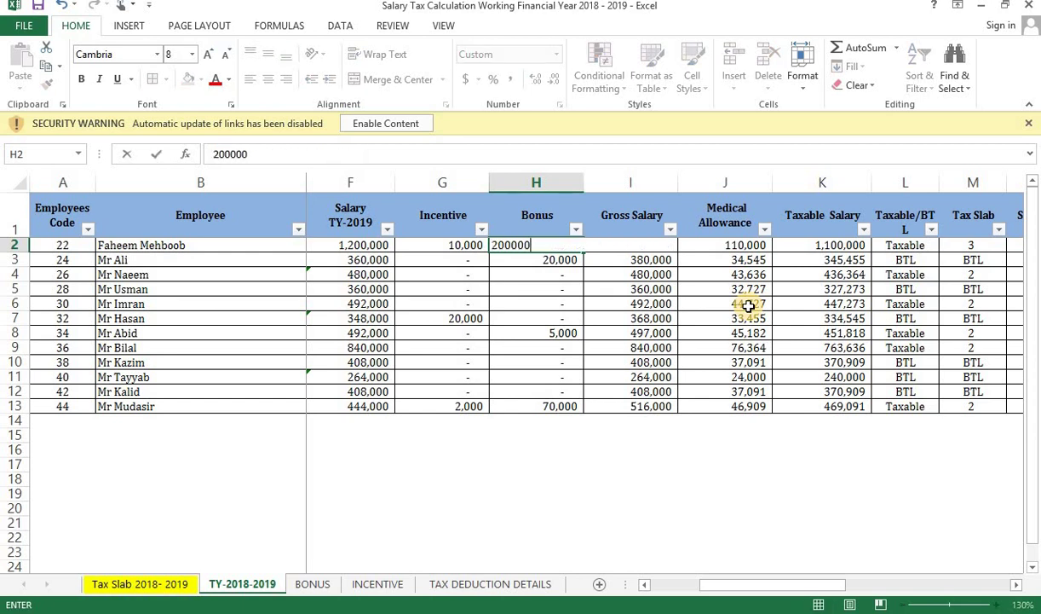
pyautogui.press('Return')
pyautogui.press('Right')
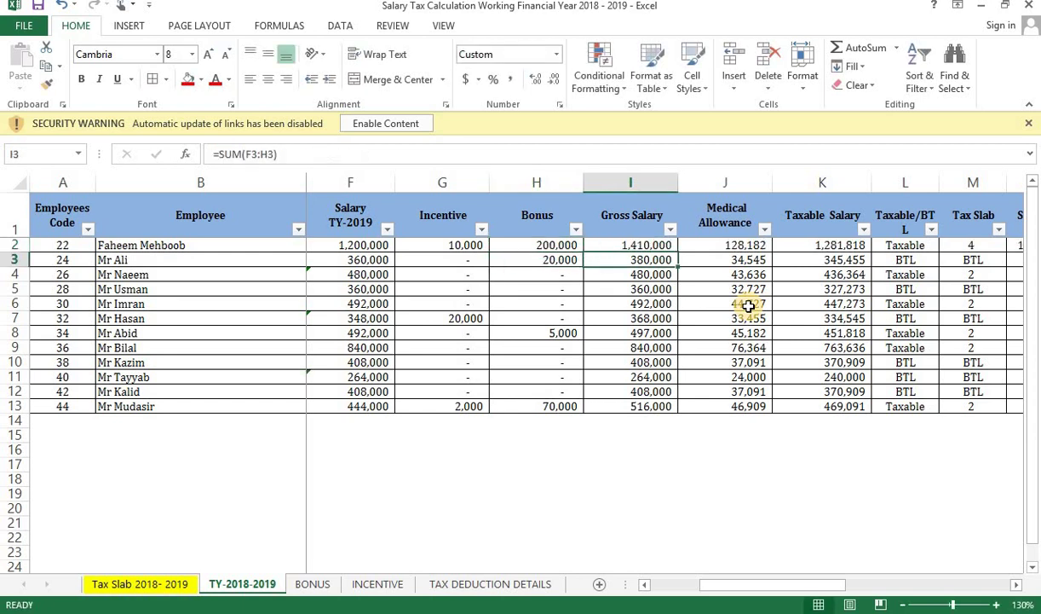
# Step: Compare the first employee's salary, incentive, bonus, gross salary and medical allowance in cells F2 to J2
pyautogui.press('Up')
pyautogui.press('Left')
pyautogui.press('Right')
pyautogui.press('Right')
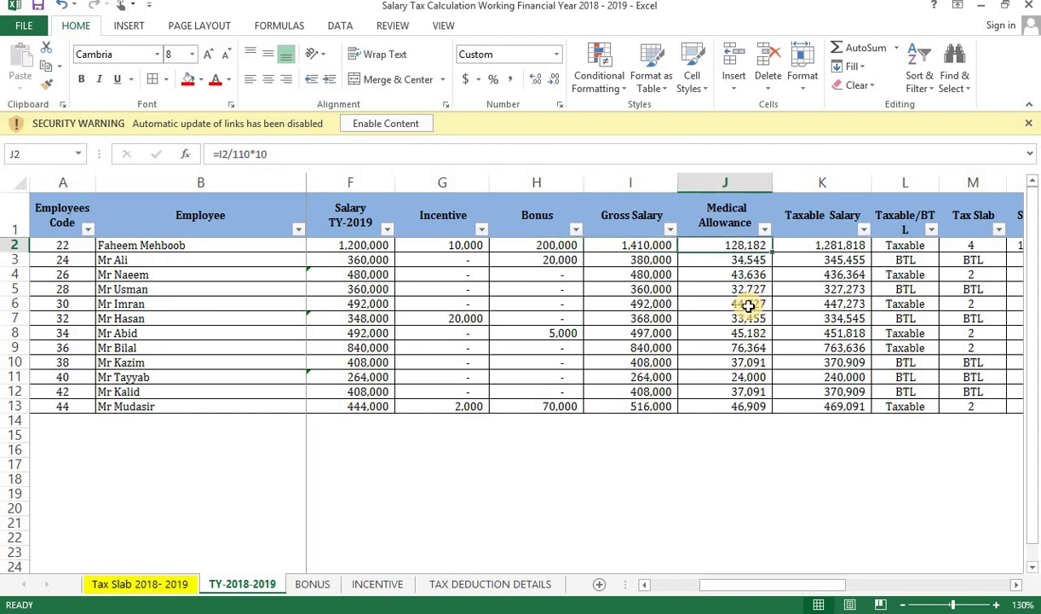
pyautogui.press('Left')
pyautogui.press('Left')
pyautogui.press('Left')
pyautogui.press('Left')
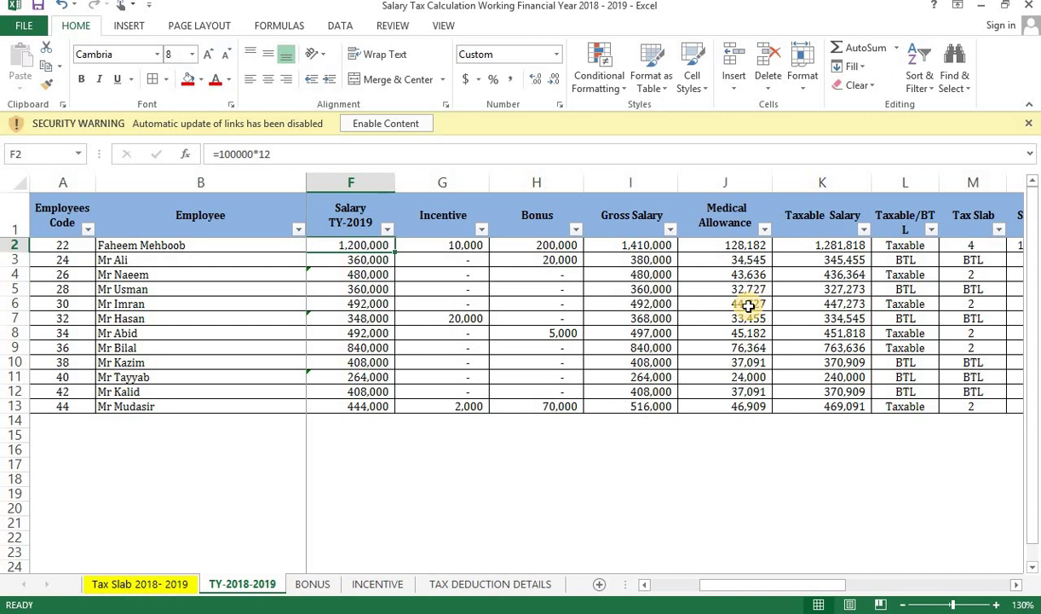
pyautogui.press('Right')
pyautogui.press('Right')
pyautogui.press('Right')
pyautogui.press('Right')
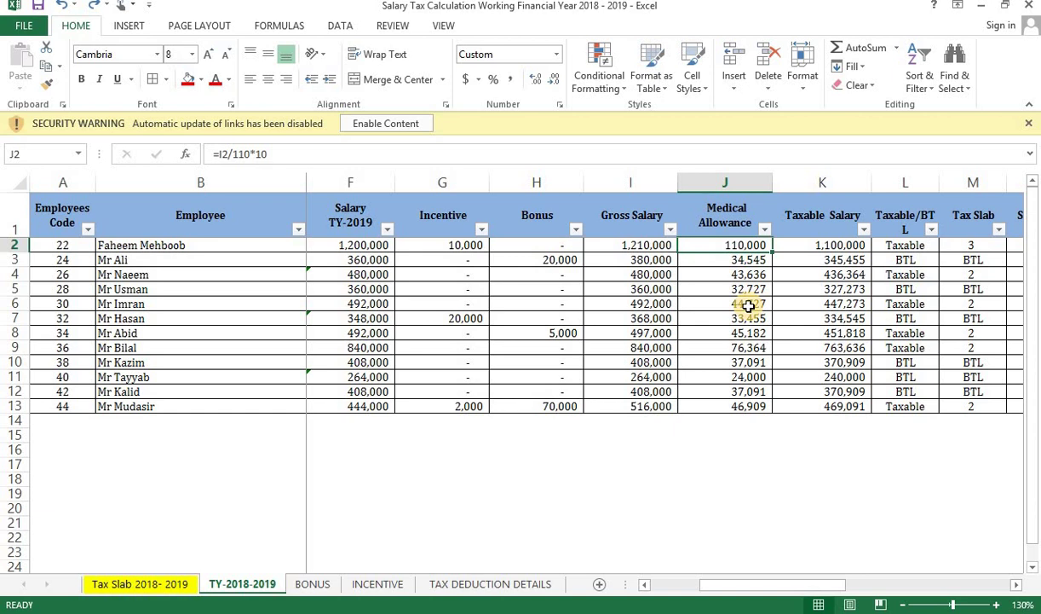
# Step: Replace the first employee's medical allowance formula in cell J2 with =I2*0.1
pyautogui.press('F2')
pyautogui.press('BackSpace')
pyautogui.press('BackSpace')
pyautogui.press('BackSpace')
pyautogui.press('BackSpace')
pyautogui.press('BackSpace')
pyautogui.press('BackSpace')
pyautogui.press('BackSpace')
pyautogui.press('BackSpace')
pyautogui.press('BackSpace')
pyautogui.press('Left')
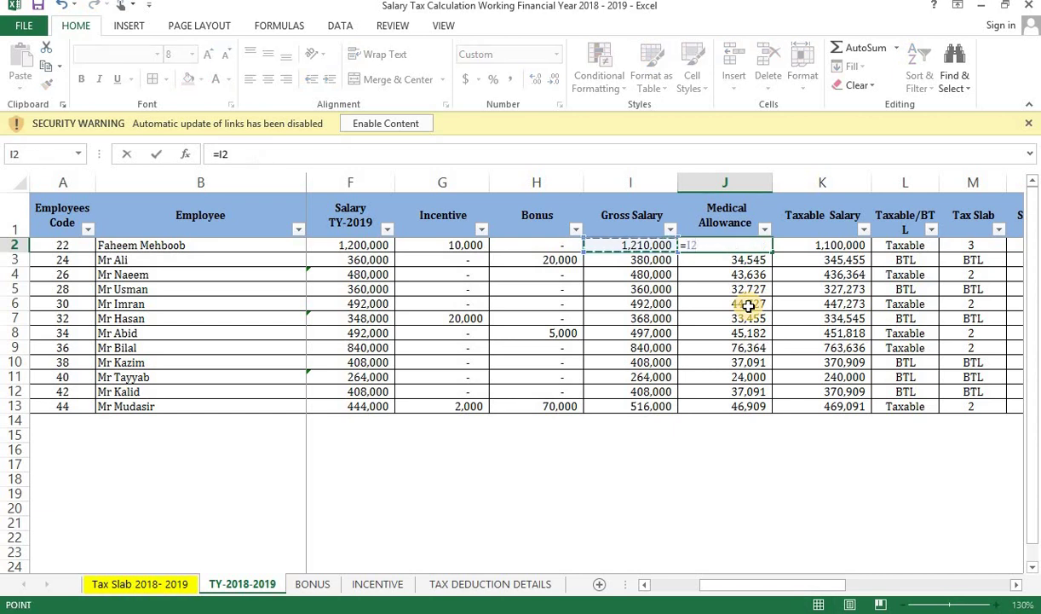
pyautogui.write('*0.')
pyautogui.write('1')
pyautogui.press('Return')
pyautogui.press('Up')
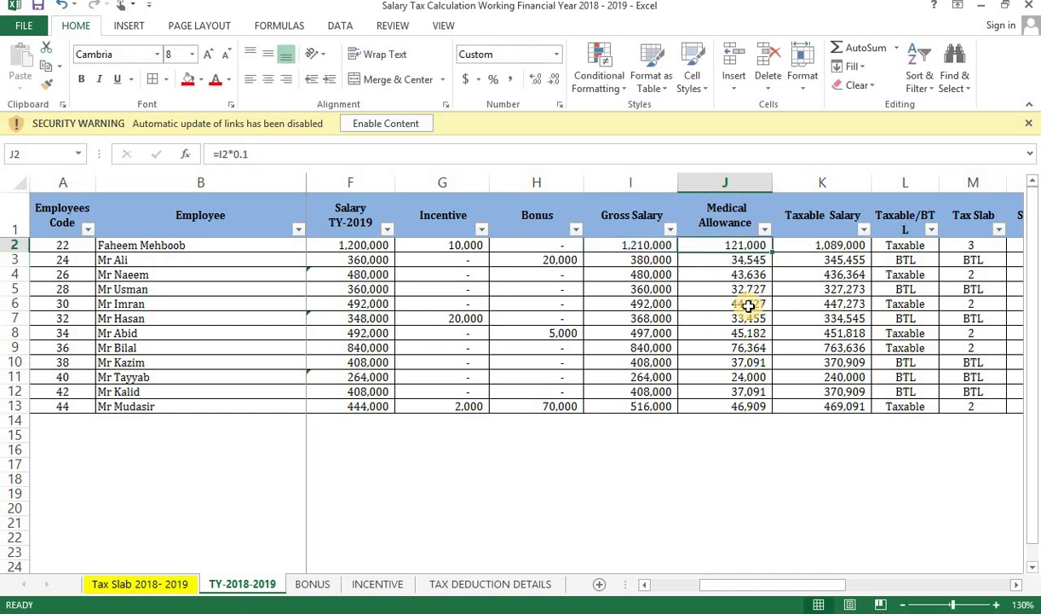
# Step: Undo the medical allowance formula change in J2 and leave the trial cell F15 empty
pyautogui.hotkey('ctrl', 'z')
pyautogui.hotkey('ctrl', 'y')
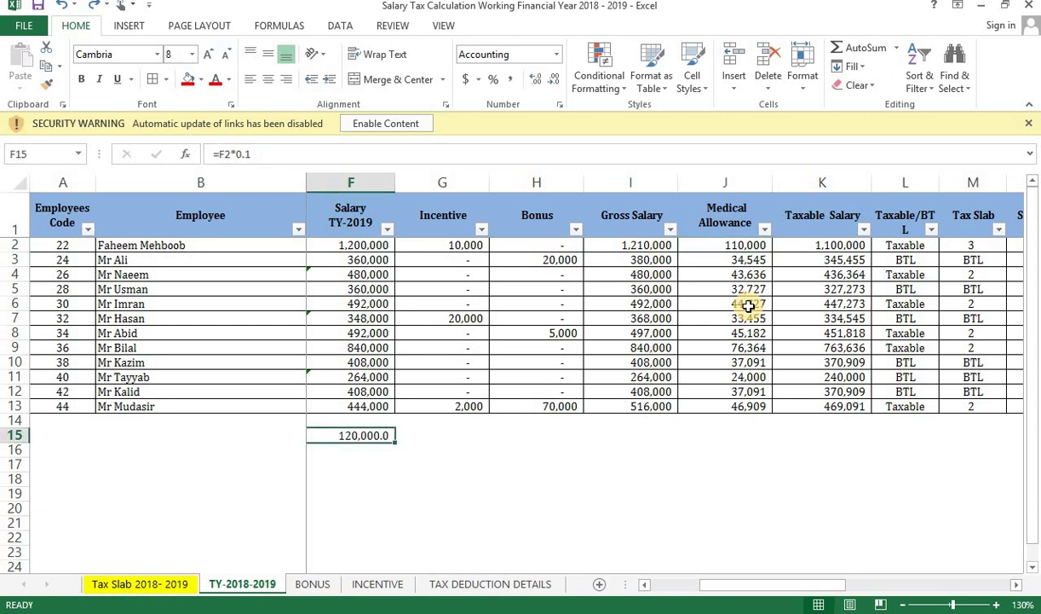
pyautogui.hotkey('ctrl', 'z')
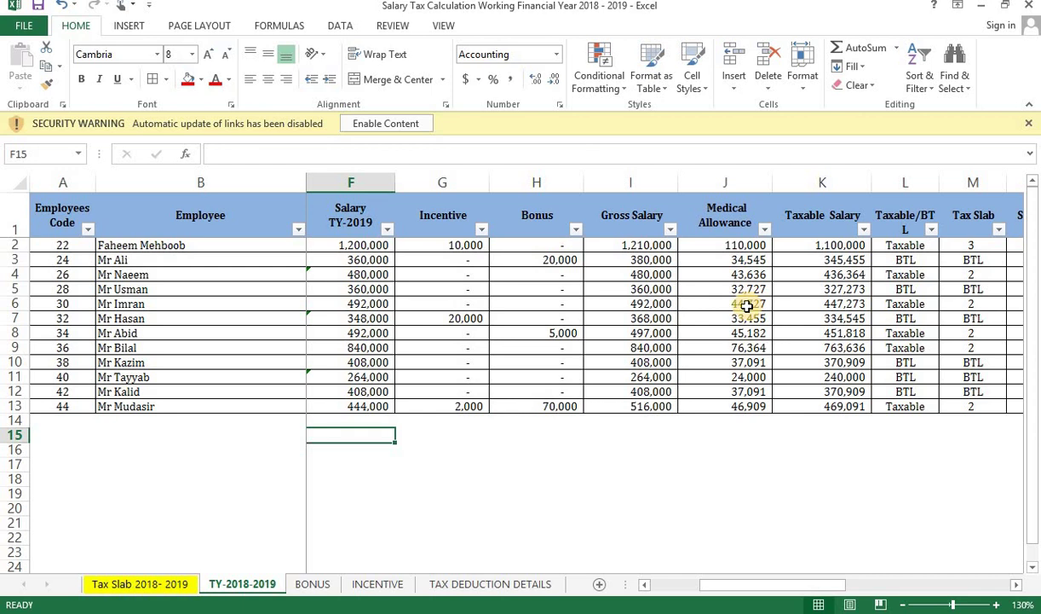
# Step: Check the first employee's taxable salary and Taxable/BTL formulas in K2 and L2, the employee codes, and the status formula in L8
pyautogui.click(820, 247)
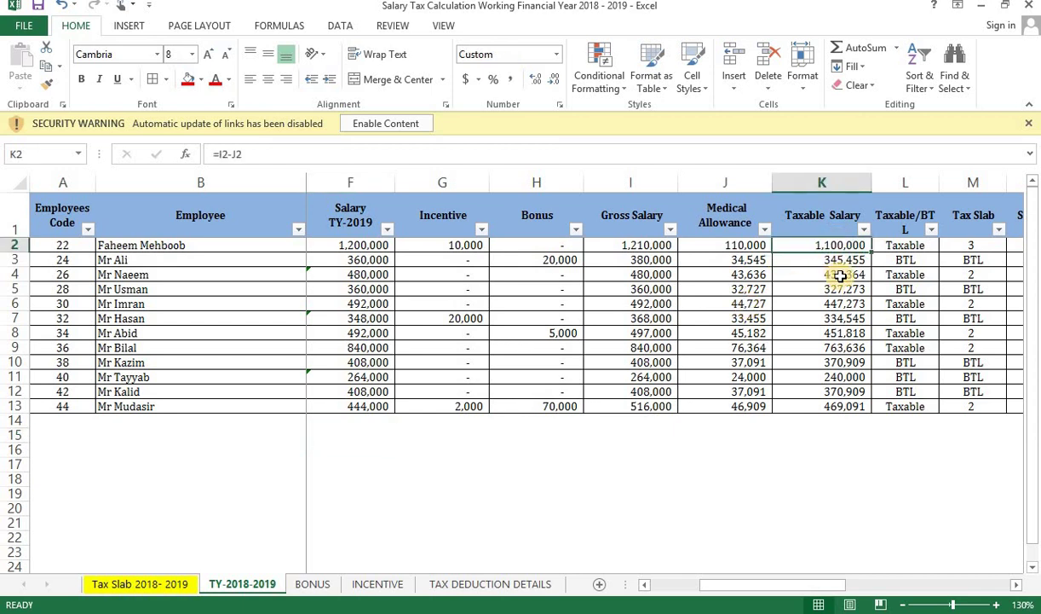
pyautogui.press('Right')
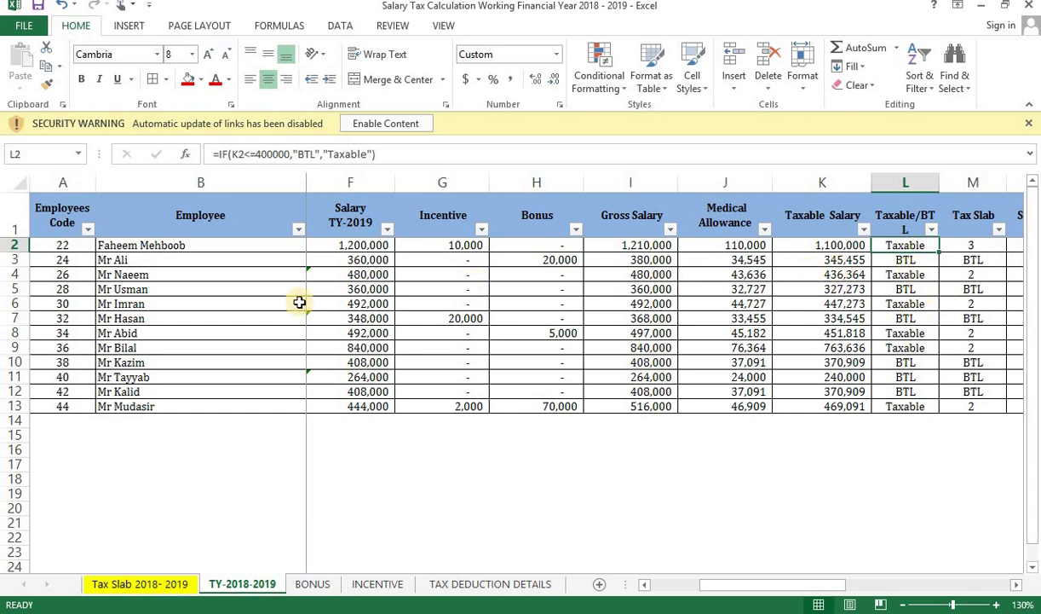
pyautogui.moveTo(75, 246); pyautogui.dragTo(56, 408)
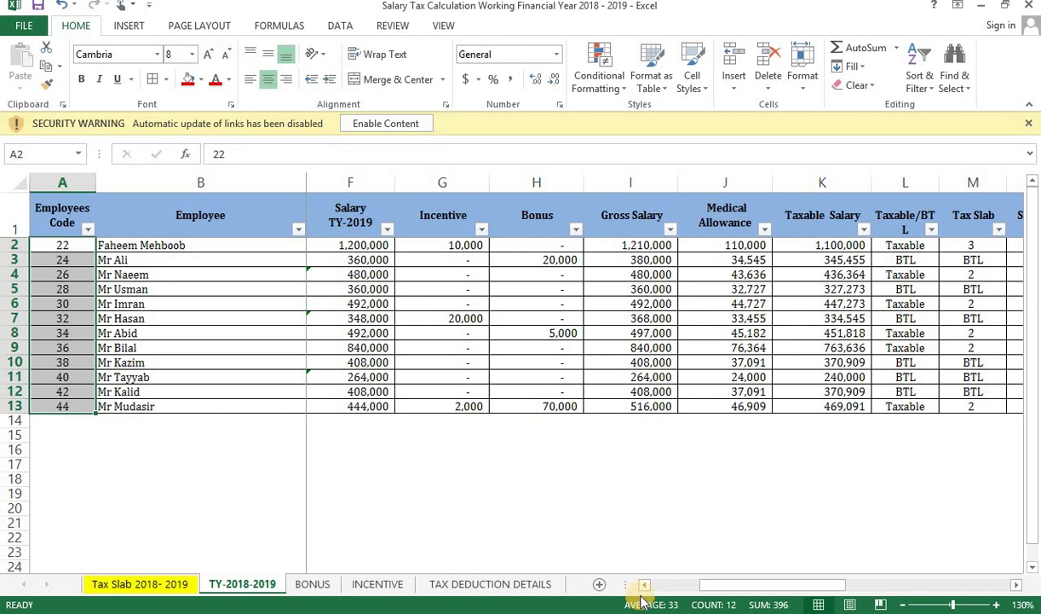
pyautogui.click(937, 332)
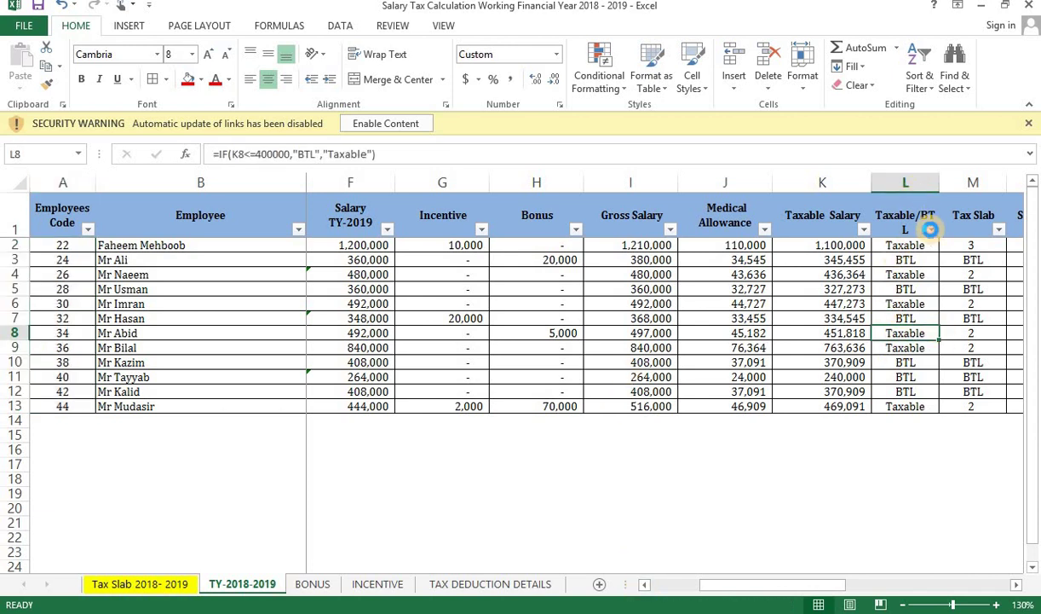
# Step: Filter the Taxable/BTL column to show only the Taxable employees, and check the first employee's taxable salary
pyautogui.click(931, 229)
pyautogui.click(770, 388)
pyautogui.click(793, 413)
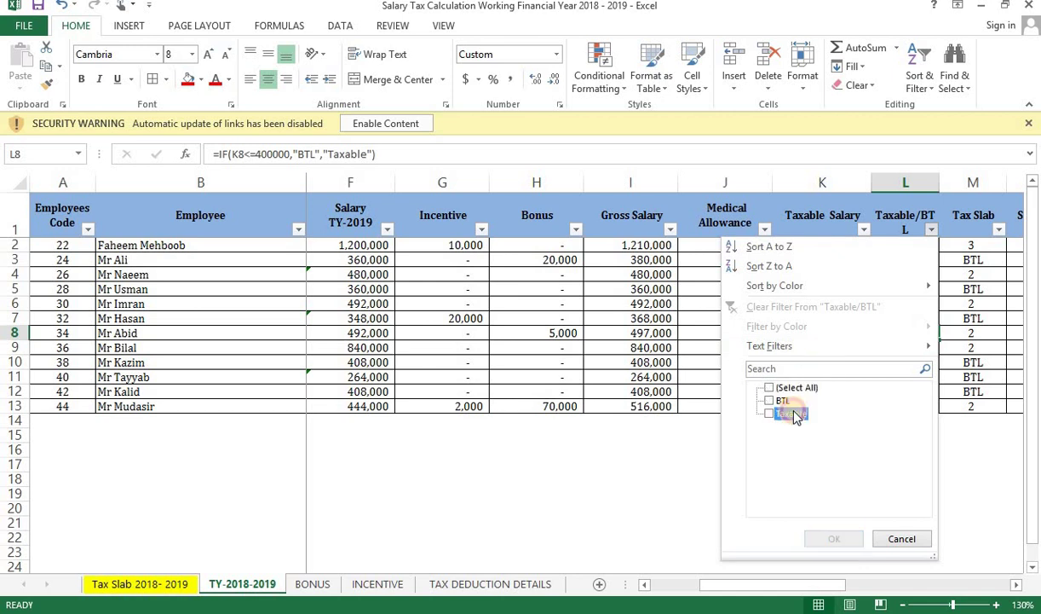
pyautogui.click(834, 539)
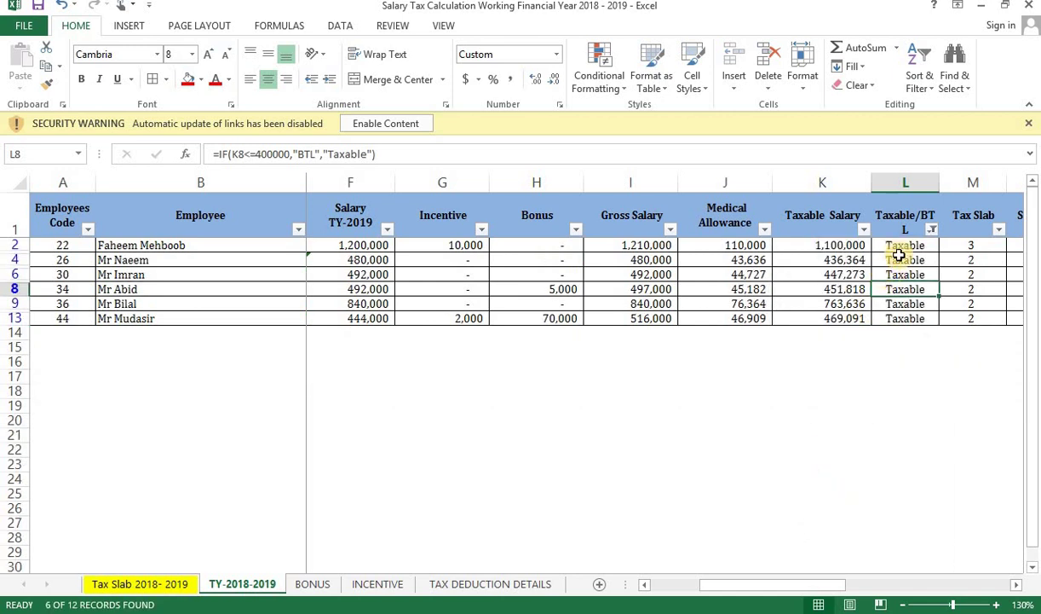
pyautogui.click(839, 246)
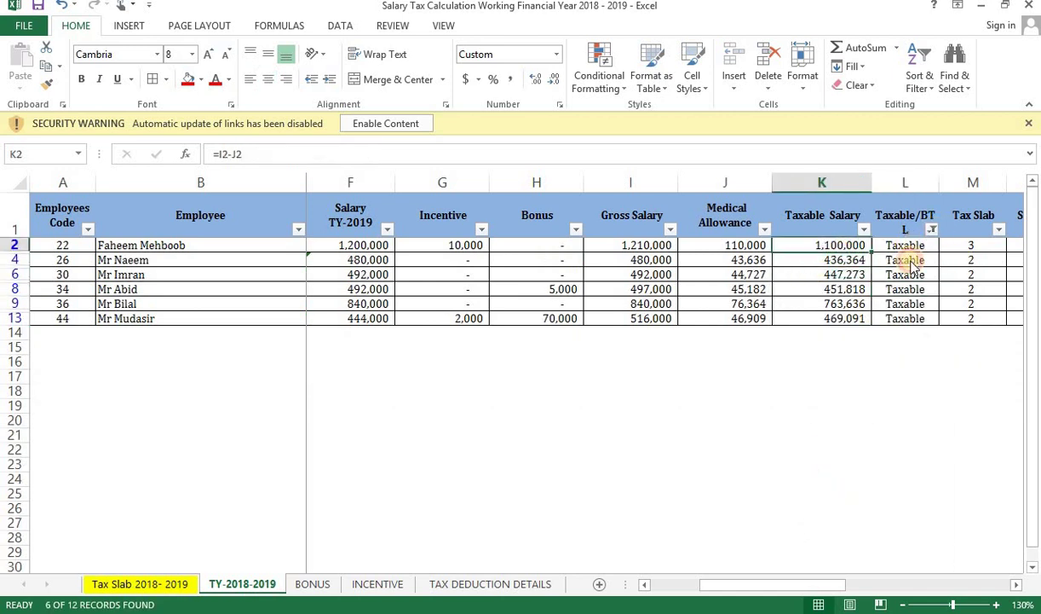
# Step: Reset the Taxable/BTL column filter to include both BTL and Taxable employees
pyautogui.click(932, 229)
pyautogui.click(777, 400)
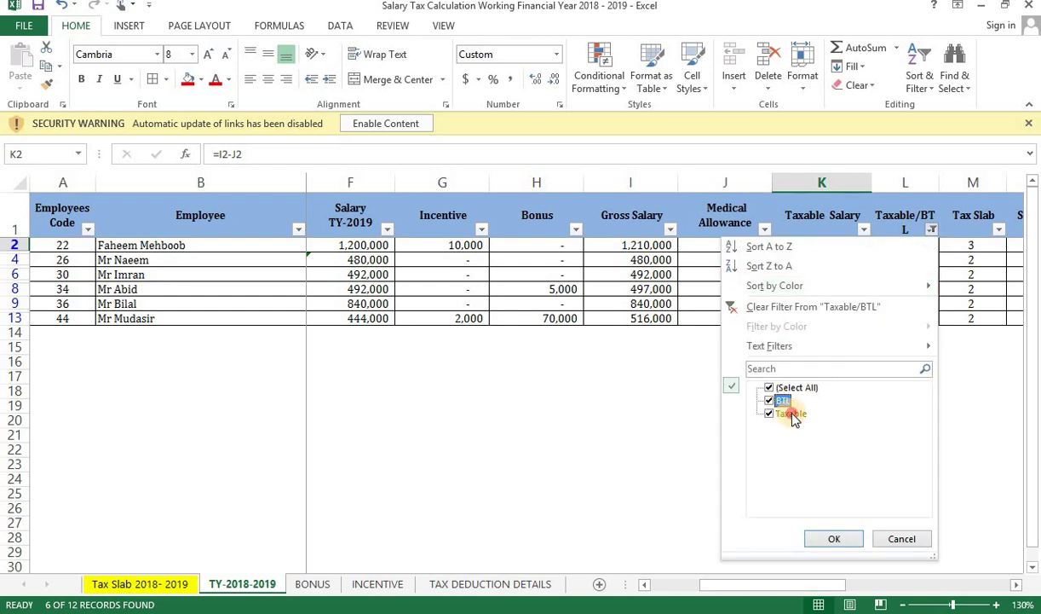
pyautogui.click(791, 414)
pyautogui.click(791, 415)
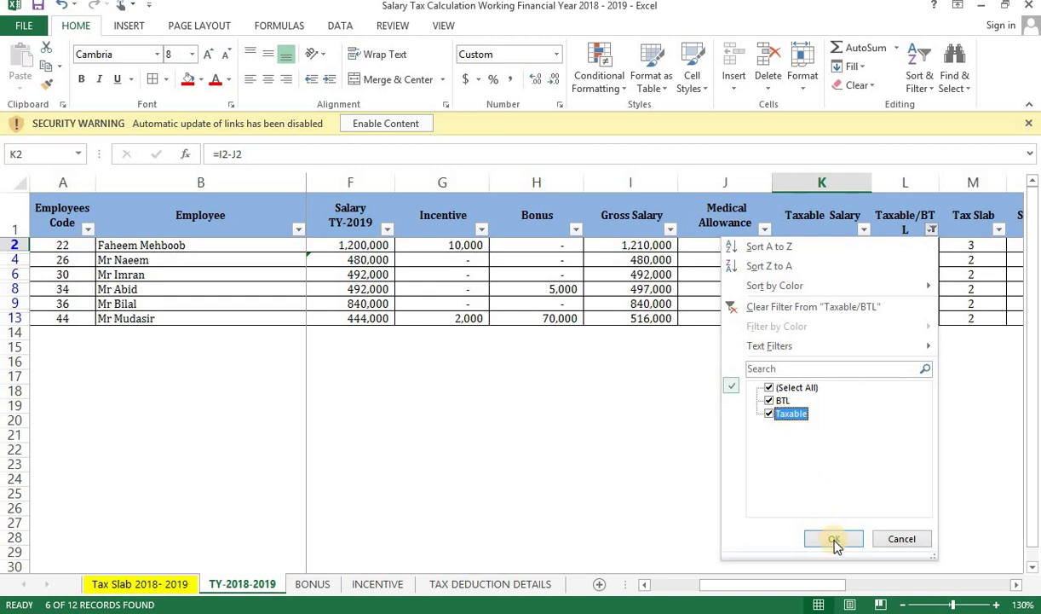
pyautogui.click(834, 539)
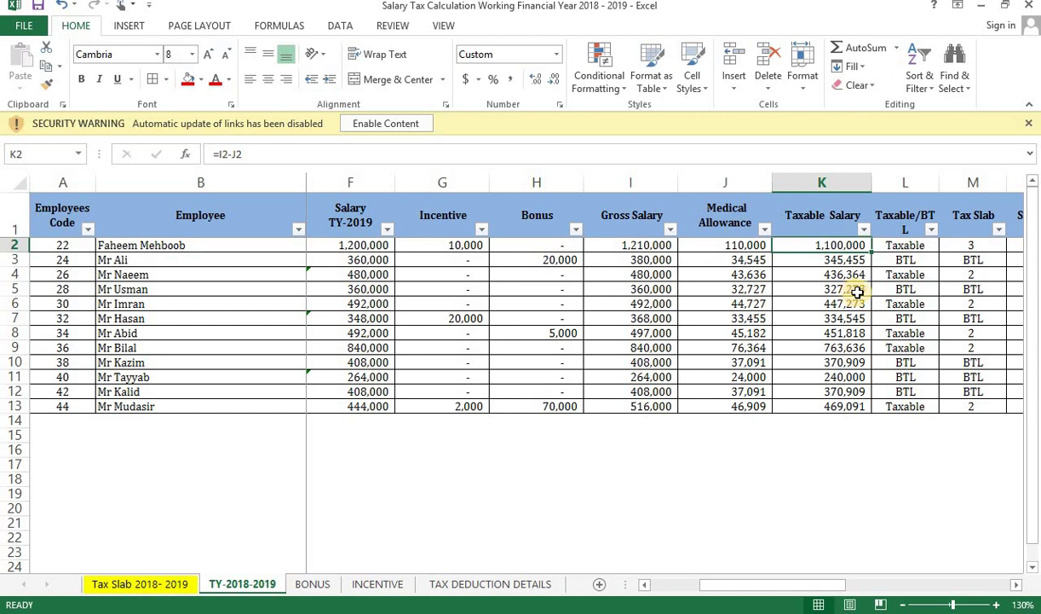
# Step: Examine the full nested IF formula that assigns the first employee's tax slab in cell M2
pyautogui.press('Right')
pyautogui.press('Right')
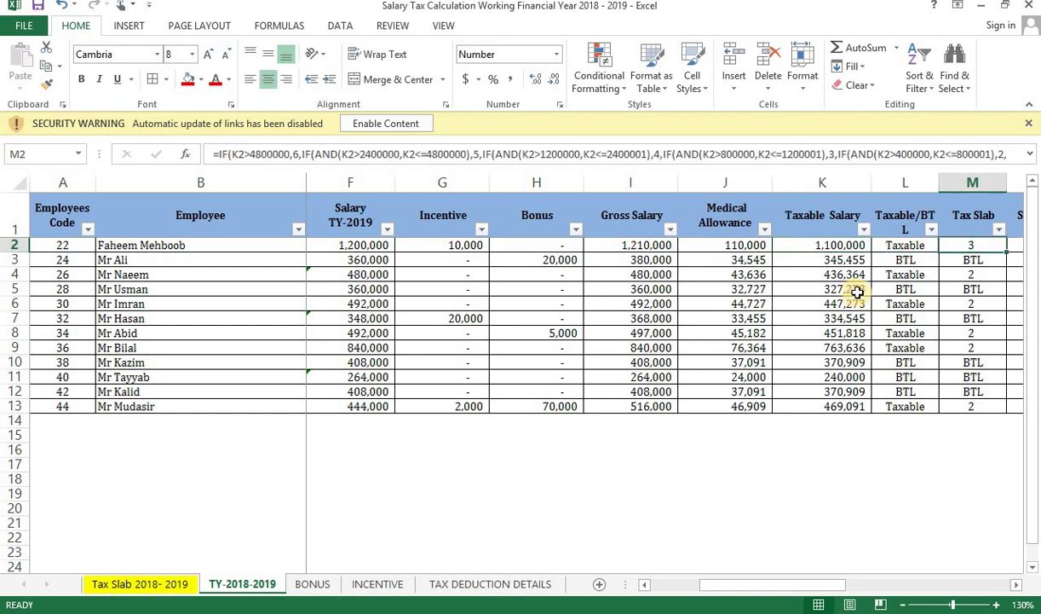
pyautogui.press('F2')
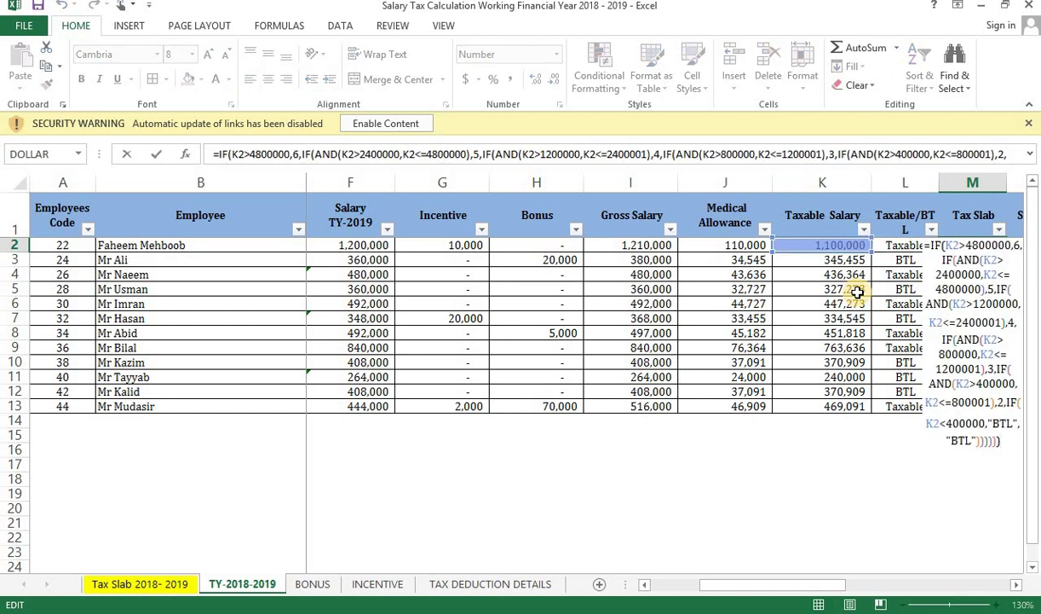
pyautogui.press('Escape')
# Step: Examine the first employee's slab start, slab end, fixed tax, slab rate, variable tax and total tax liability formulas in cells N2 to S2
pyautogui.press('Right')
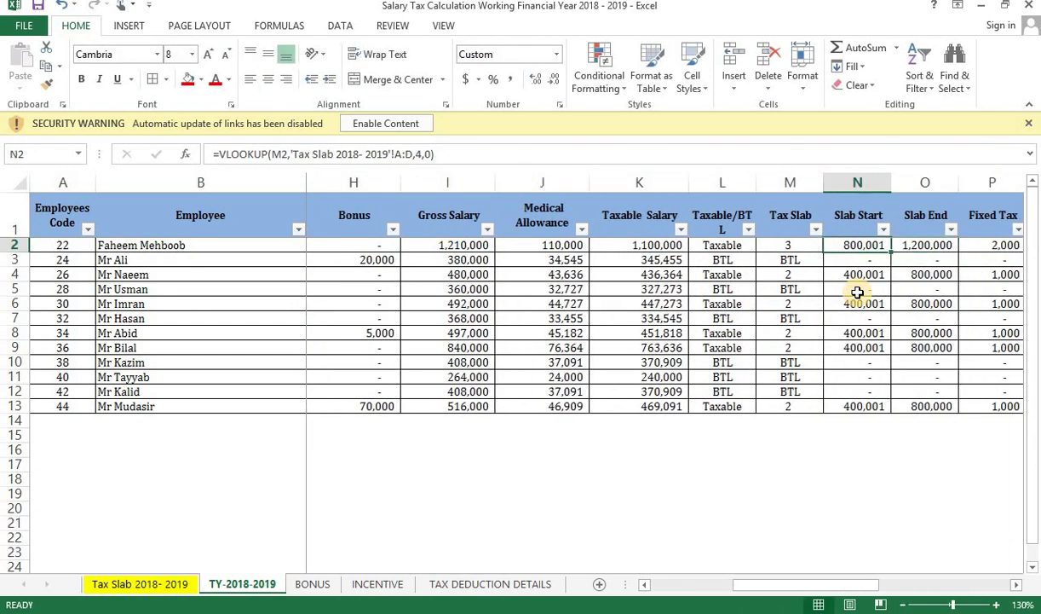
pyautogui.press('Left')
pyautogui.press('Left')
pyautogui.press('Left')
pyautogui.press('Right')
pyautogui.press('Right')
pyautogui.press('Right')
pyautogui.press('Right')
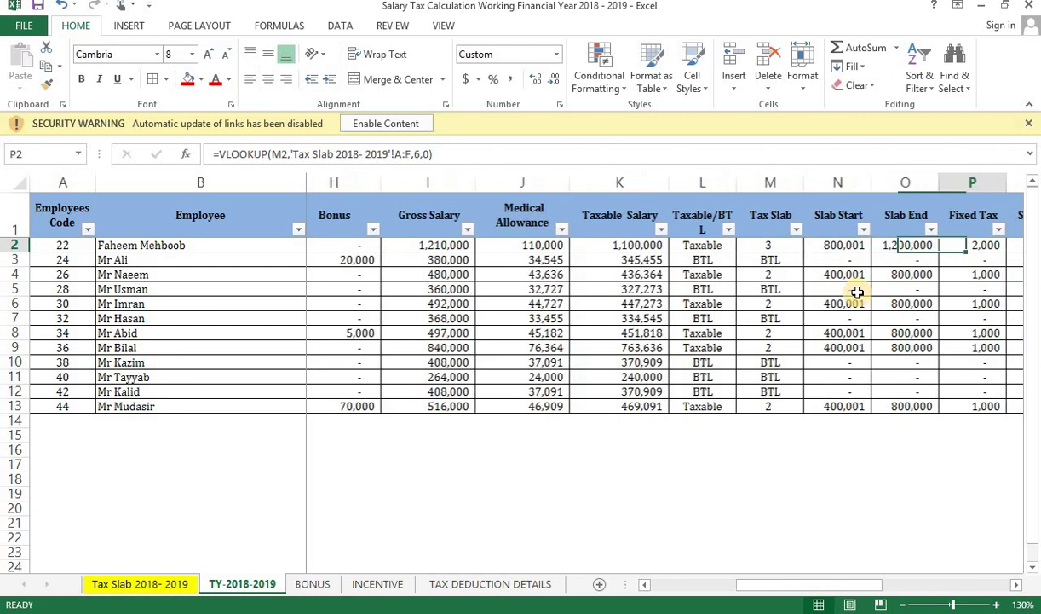
pyautogui.press('Right')
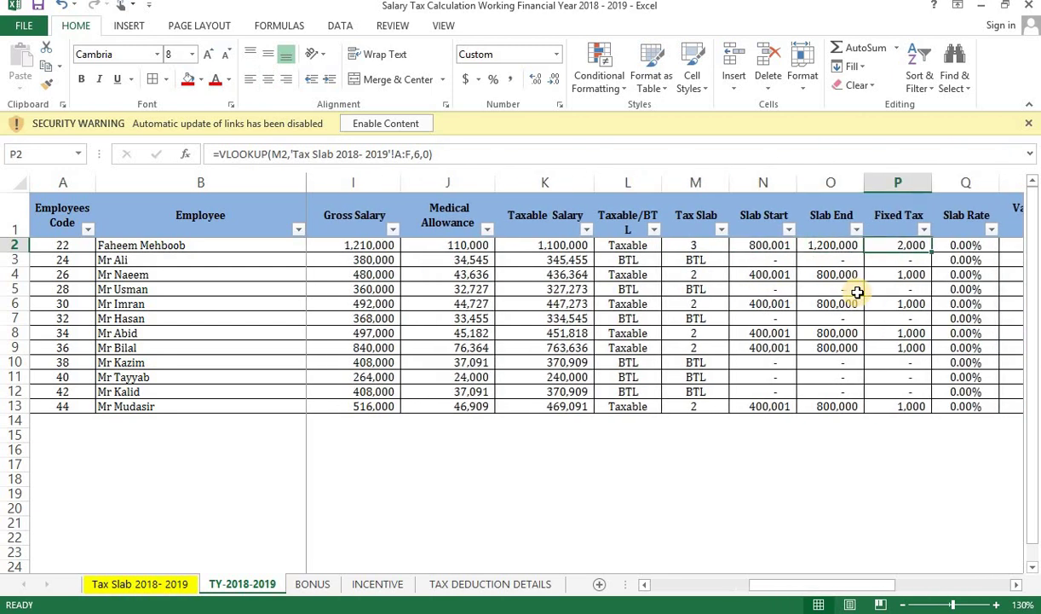
pyautogui.press('Right')
pyautogui.press('Right')
pyautogui.press('Right')
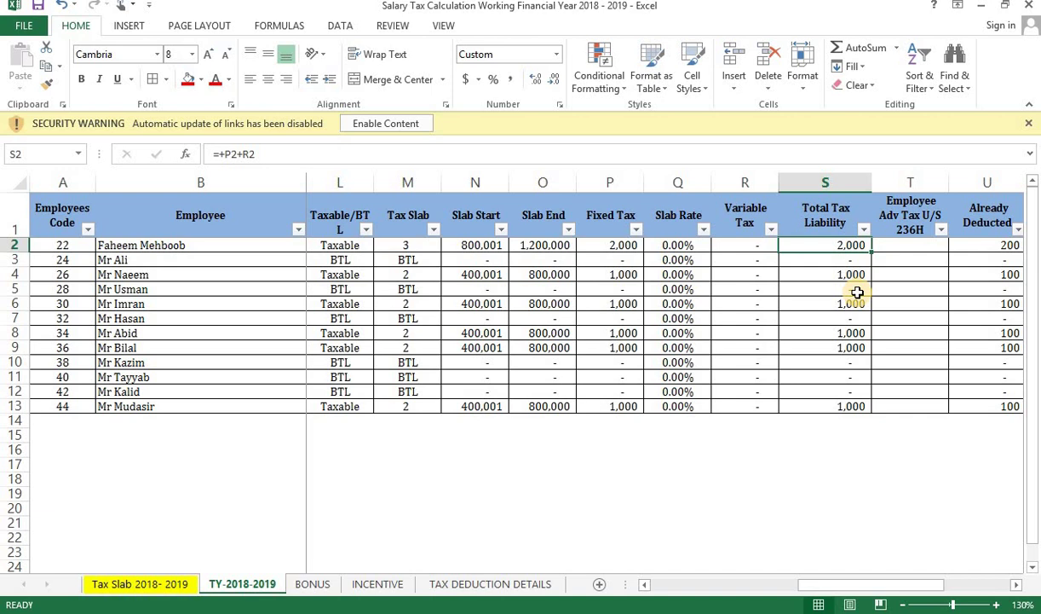
# Step: Shorten the column heading in cell T1 to "Employee Adv Tax"
pyautogui.press('Right')
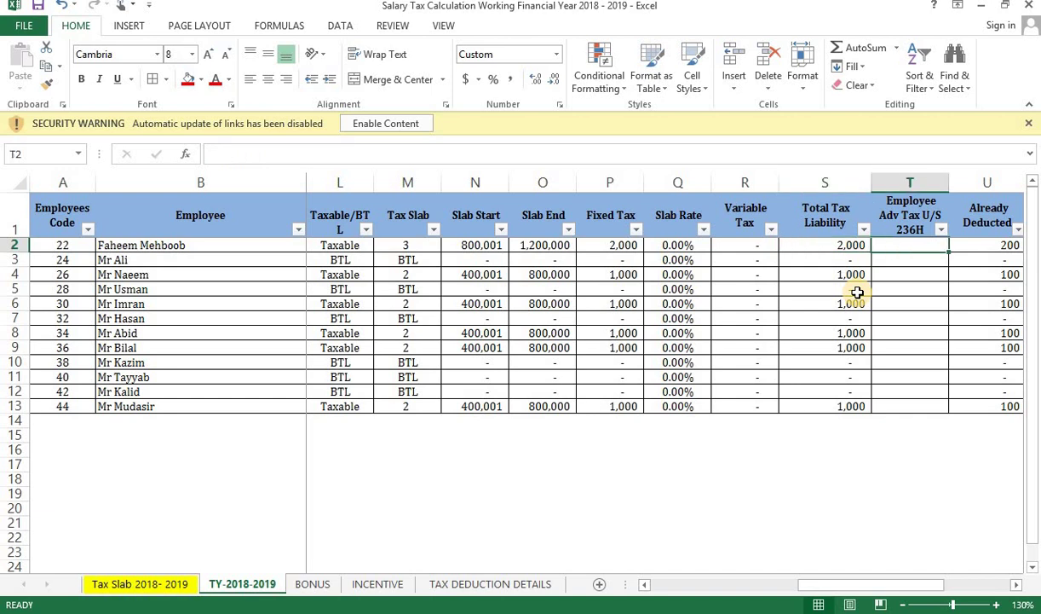
pyautogui.press('Up')
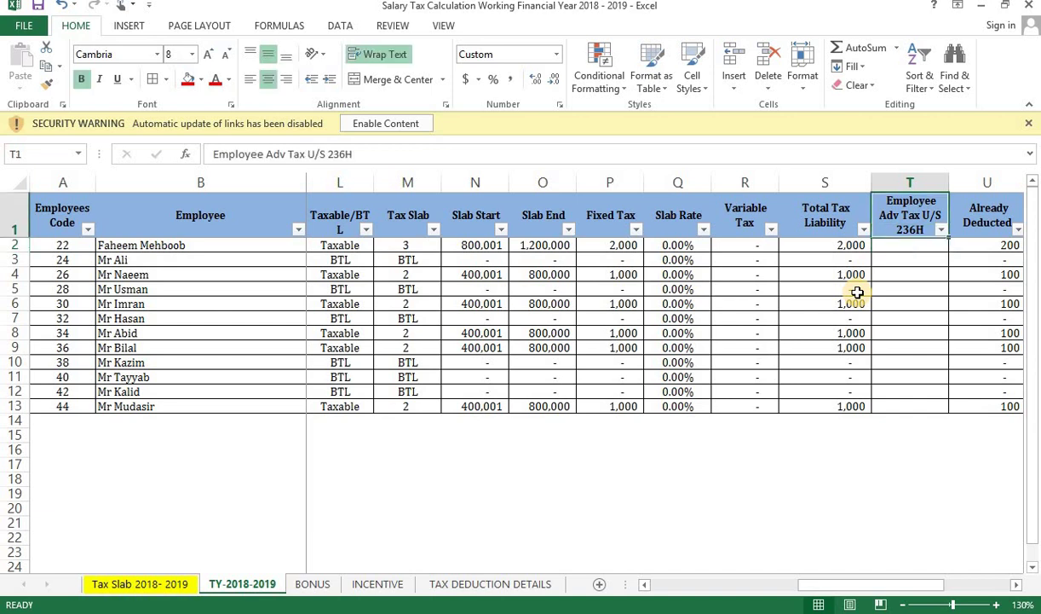
pyautogui.press('F2')
pyautogui.press('BackSpace')
pyautogui.press('BackSpace')
pyautogui.press('BackSpace')
pyautogui.press('BackSpace')
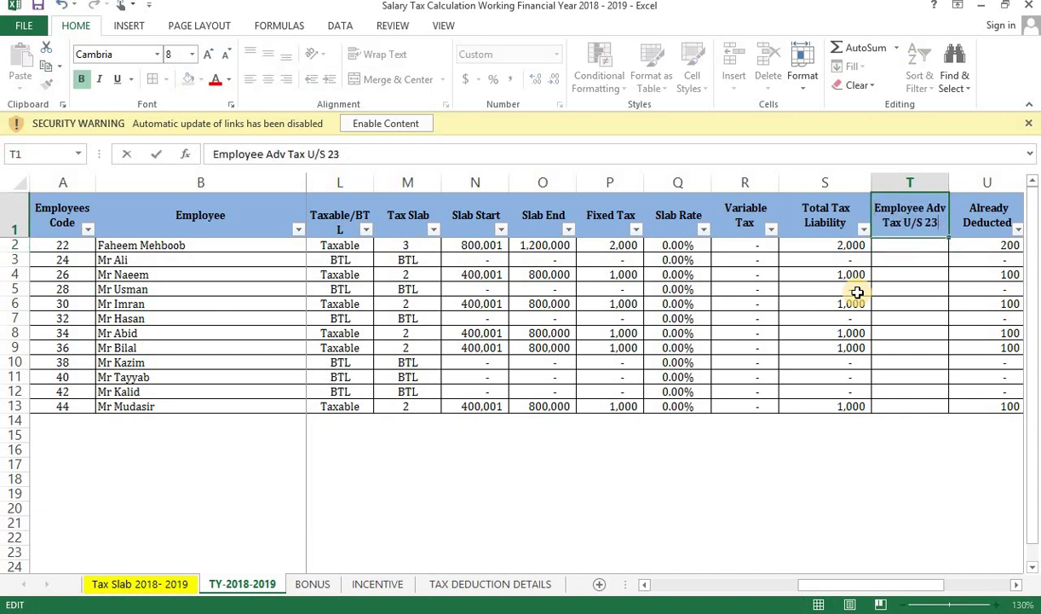
pyautogui.press('BackSpace')
pyautogui.press('BackSpace')
pyautogui.press('BackSpace')
pyautogui.press('BackSpace')
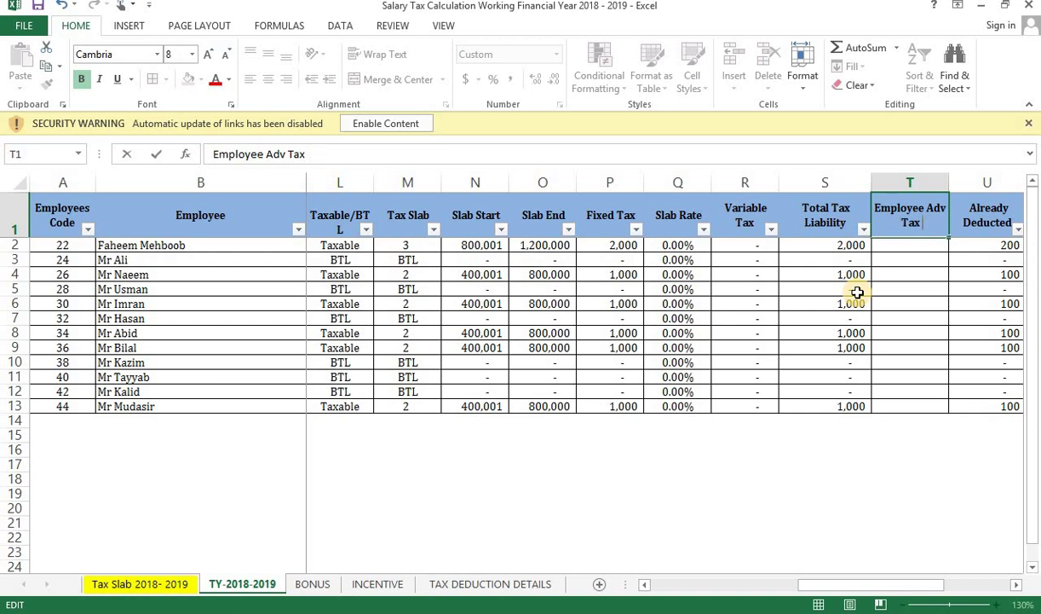
pyautogui.press('Return')
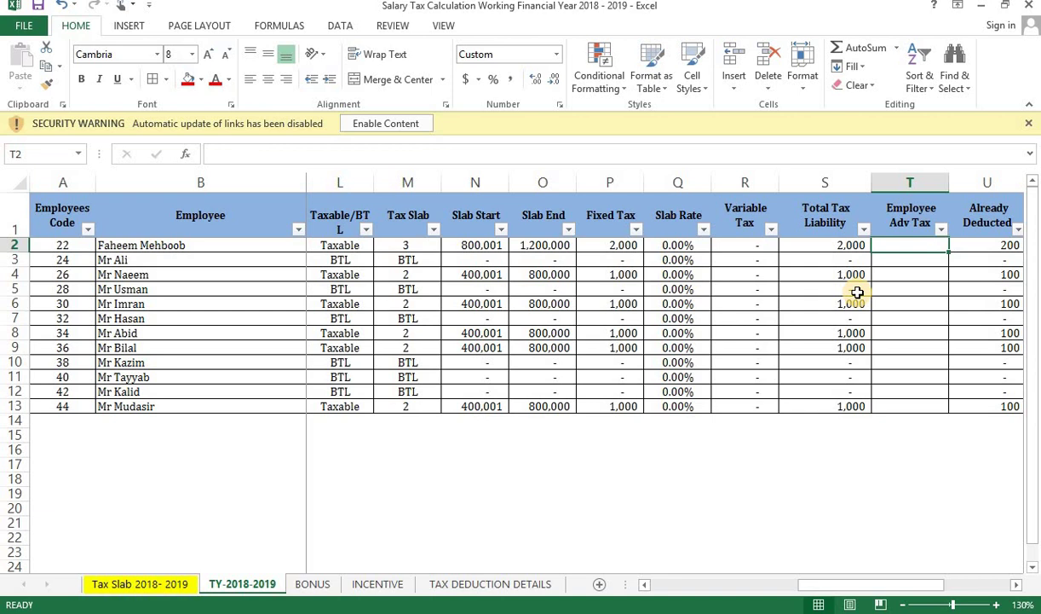
# Step: Enter an advance tax of 600 for the first employee in cell T2, and go back to the total tax liability in S2
pyautogui.write('=')
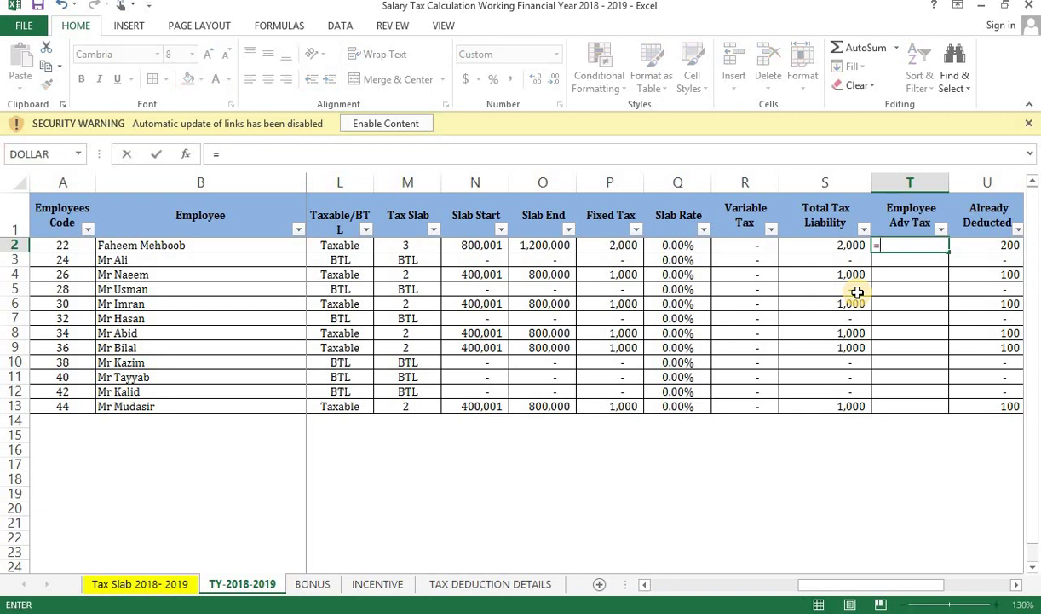
pyautogui.write('600')
pyautogui.hotkey('ctrl', 'Return')
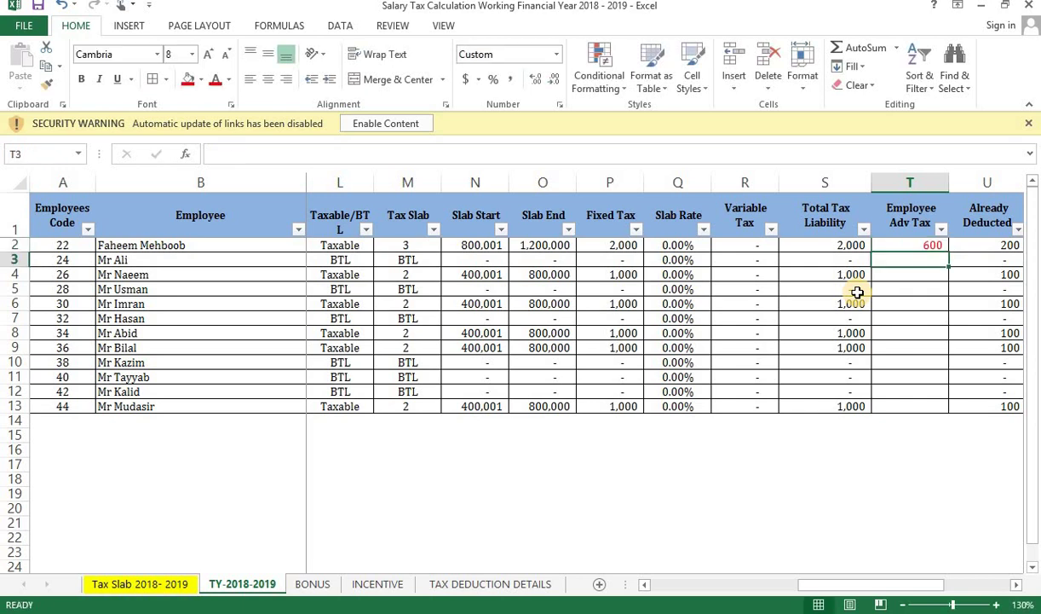
pyautogui.press('Left')
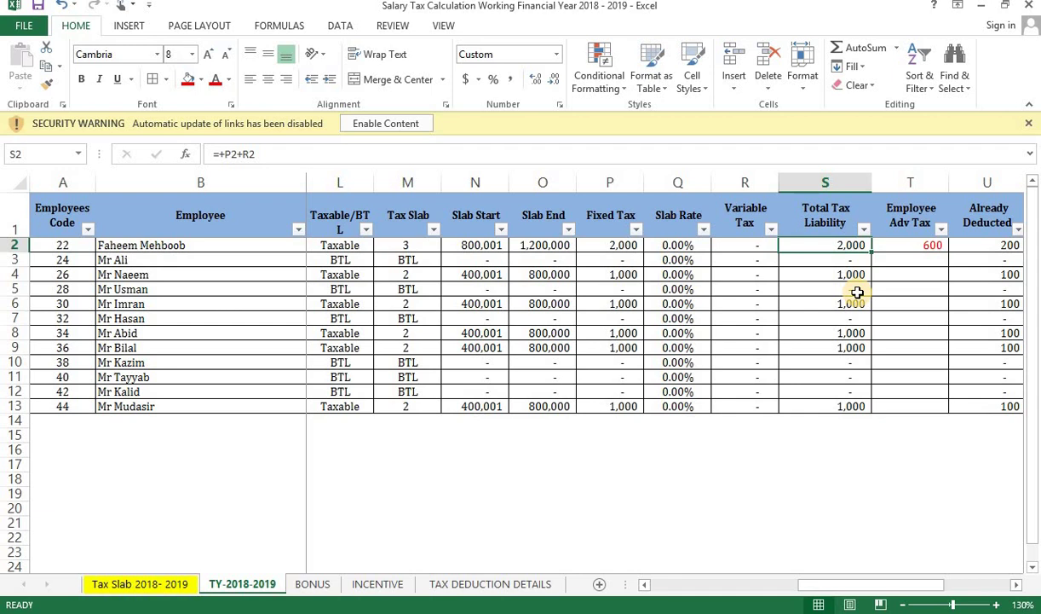
# Step: Set the first employee's advance tax in cell T2 to 0
pyautogui.press('Right')
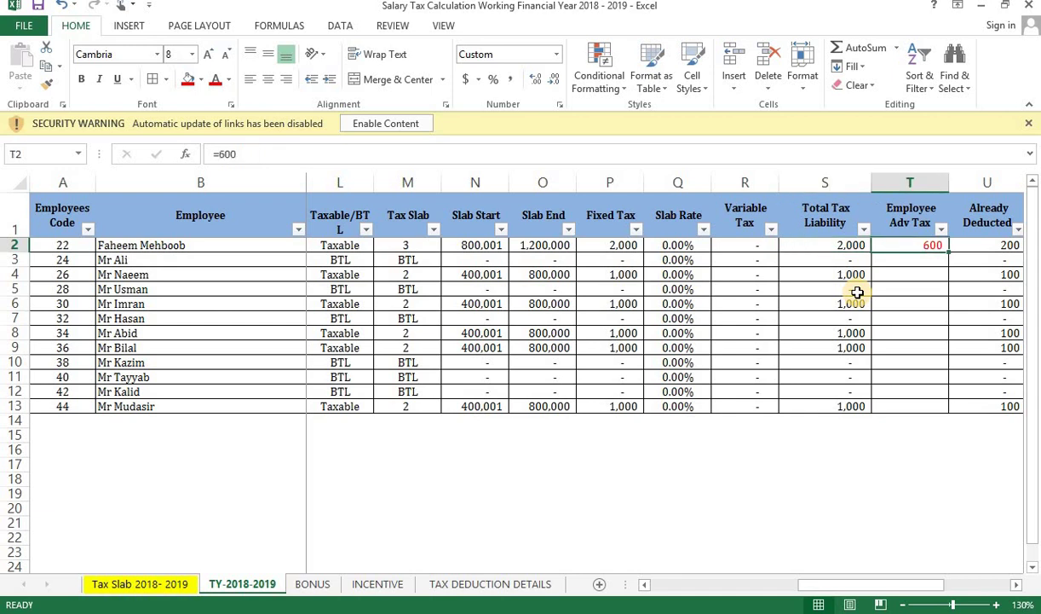
pyautogui.press('Right')
pyautogui.press('Right')
pyautogui.press('Left')
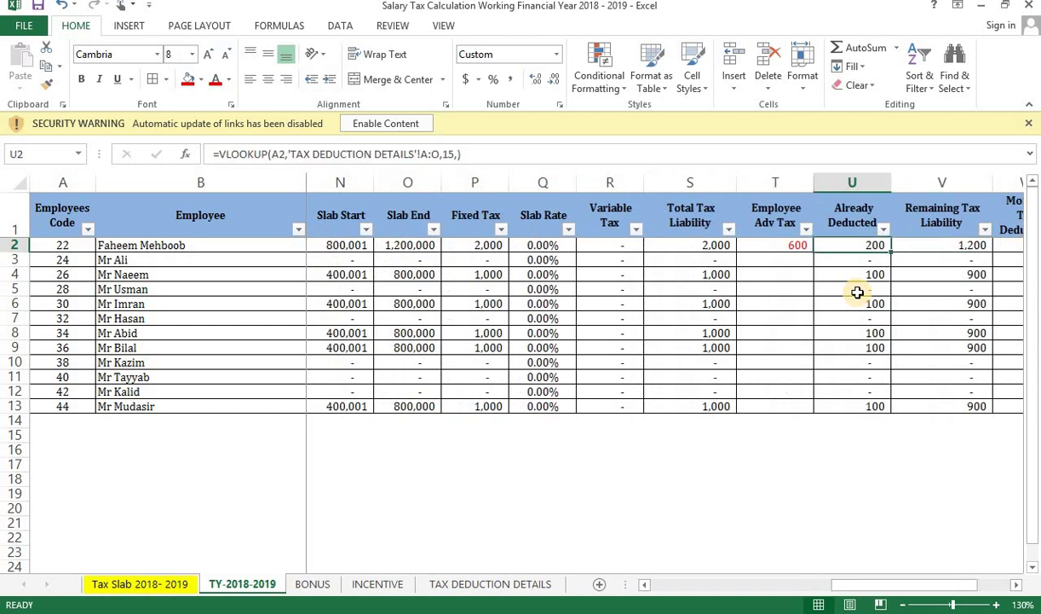
pyautogui.press('Left')
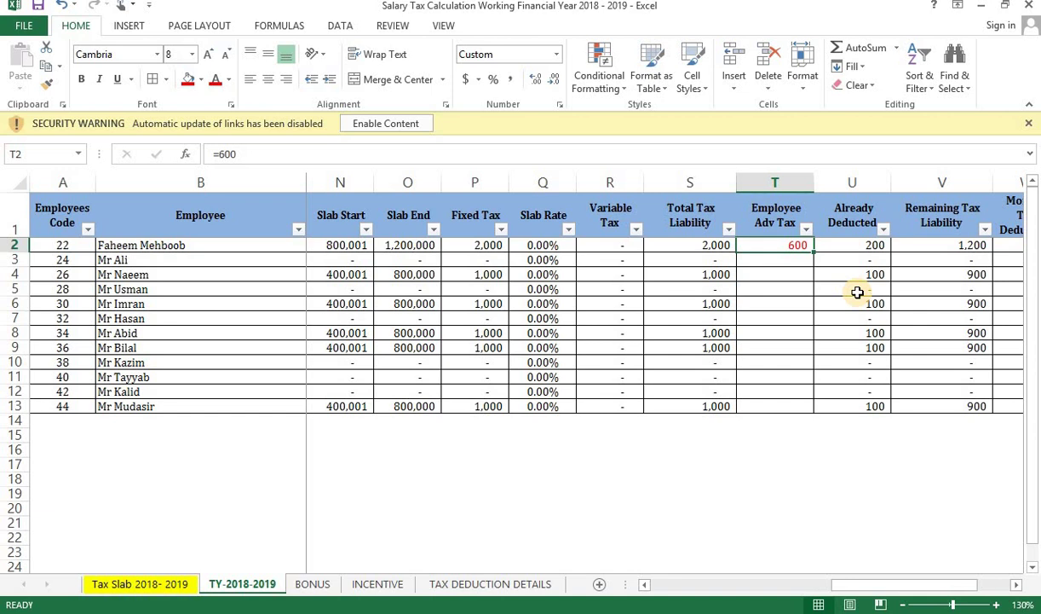
pyautogui.write('0')
pyautogui.press('Return')
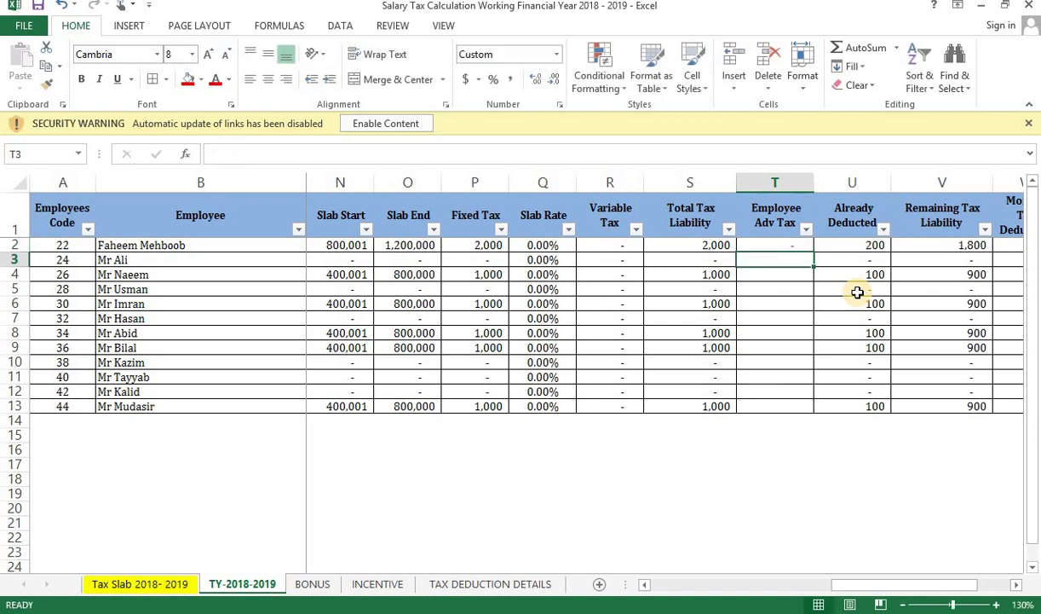
pyautogui.press('Up')
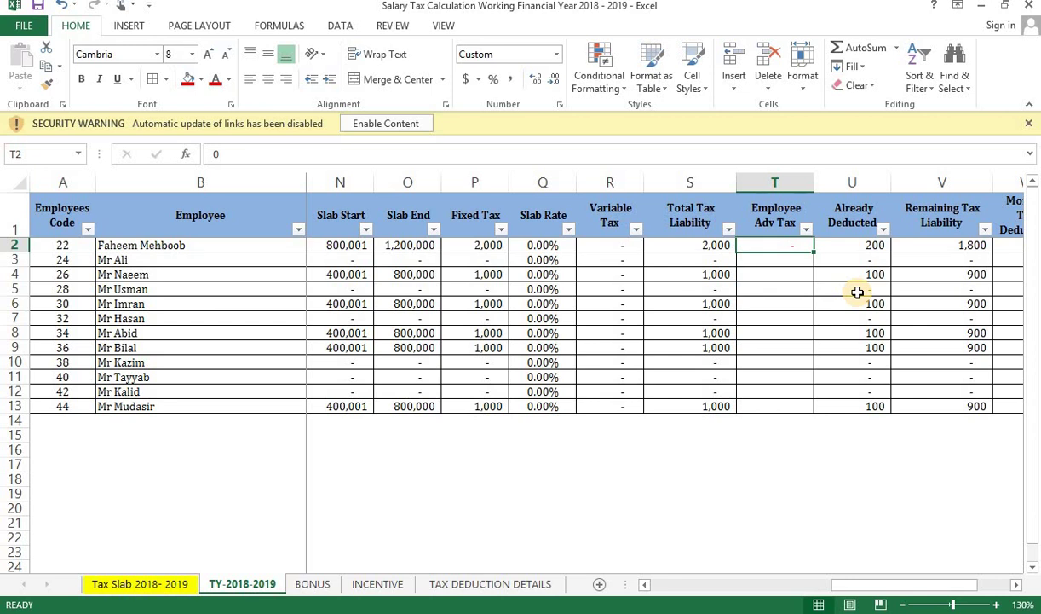
# Step: On the TAX DEDUCTION DETAILS sheet, set every employee's July-18 tax deduction in C2:C13 to 0
pyautogui.press('Right')
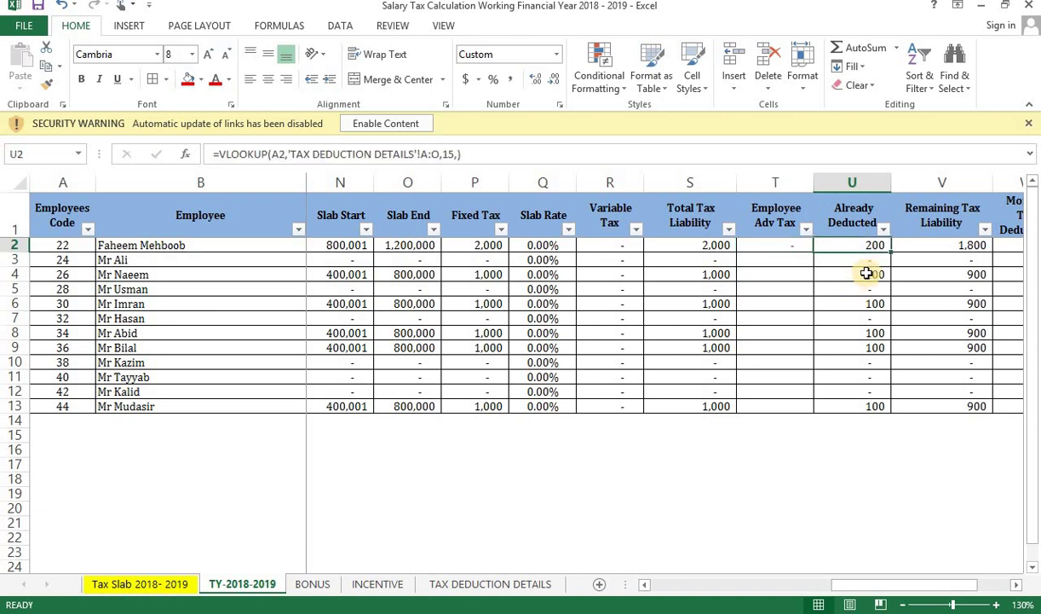
pyautogui.click(495, 585)
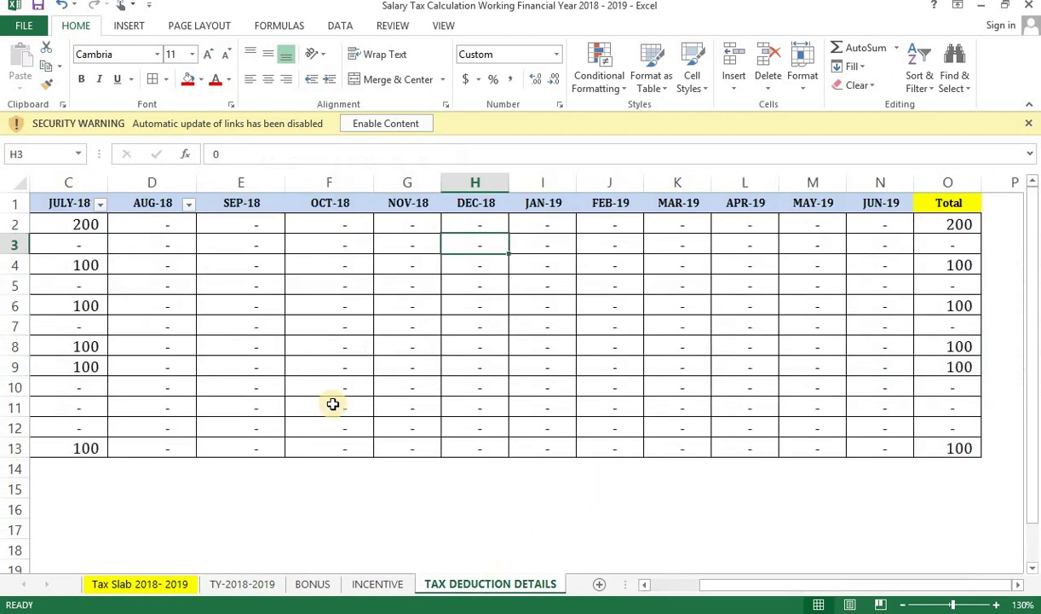
pyautogui.hotkey('ctrl', 'Home')
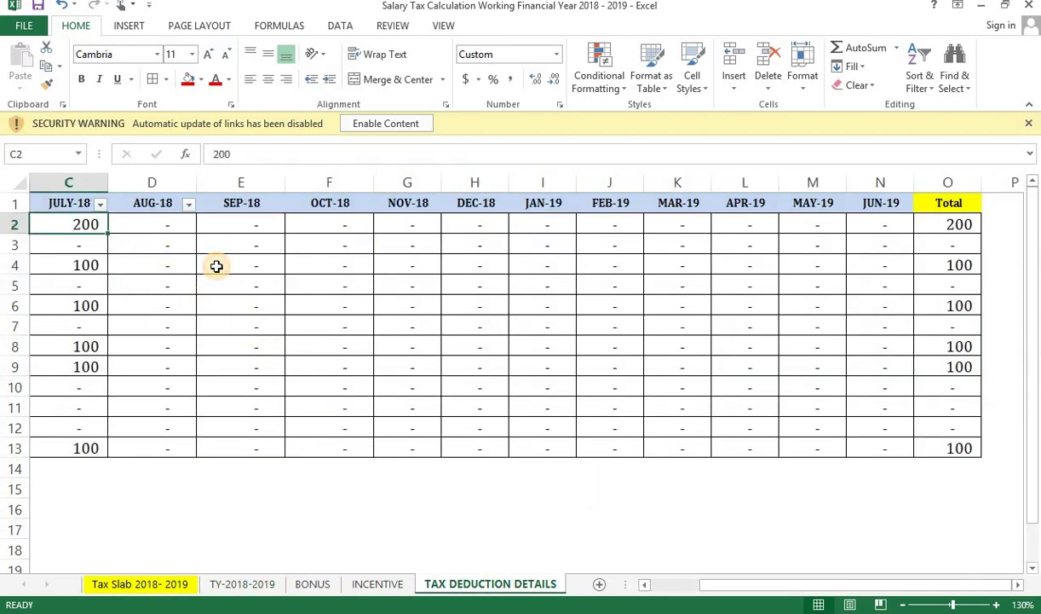
pyautogui.write('0')
pyautogui.press('Return')
pyautogui.press('Return')
pyautogui.press('Return')
pyautogui.write('0')
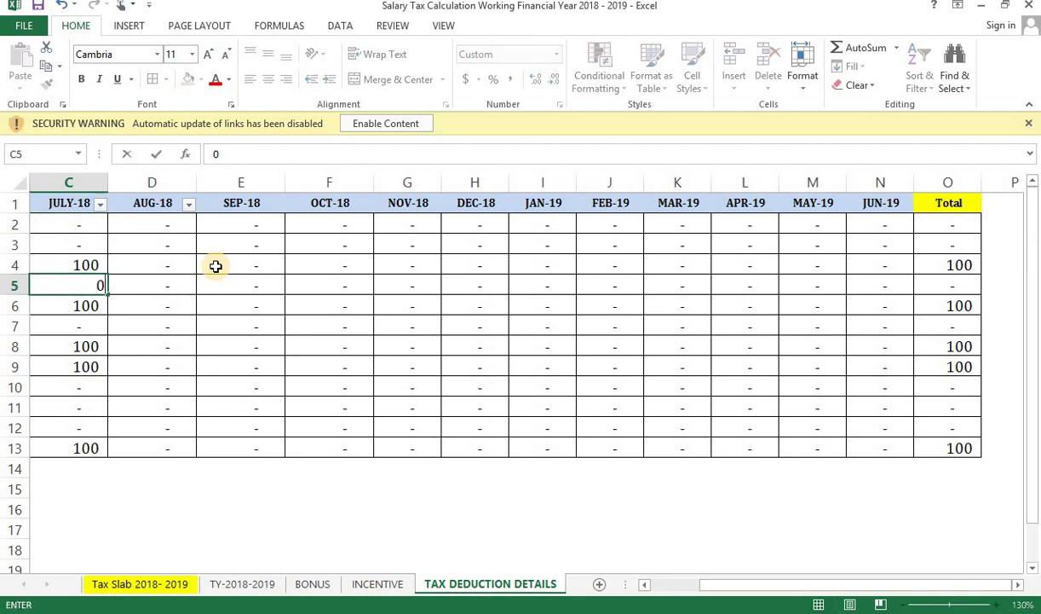
pyautogui.press('Return')
pyautogui.press('Up')
pyautogui.press('Up')
pyautogui.write('0')
pyautogui.hotkey('ctrl', 'Return')
pyautogui.press('Down')
pyautogui.press('Down')
pyautogui.press('Down')
pyautogui.write('0')
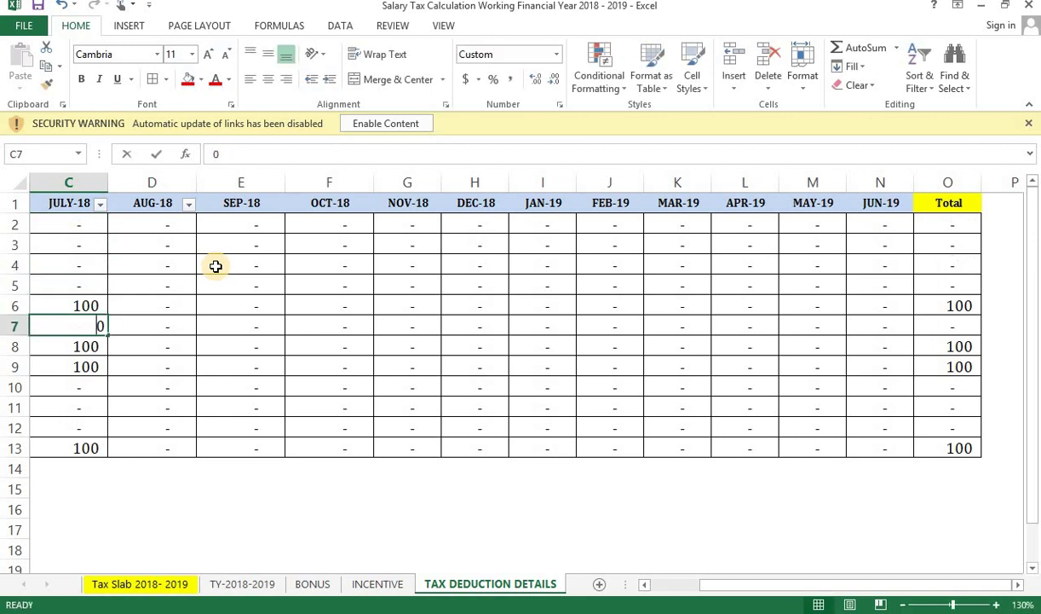
pyautogui.hotkey('ctrl', 'Return')
pyautogui.press('Up')
pyautogui.write('0')
pyautogui.press('Return')
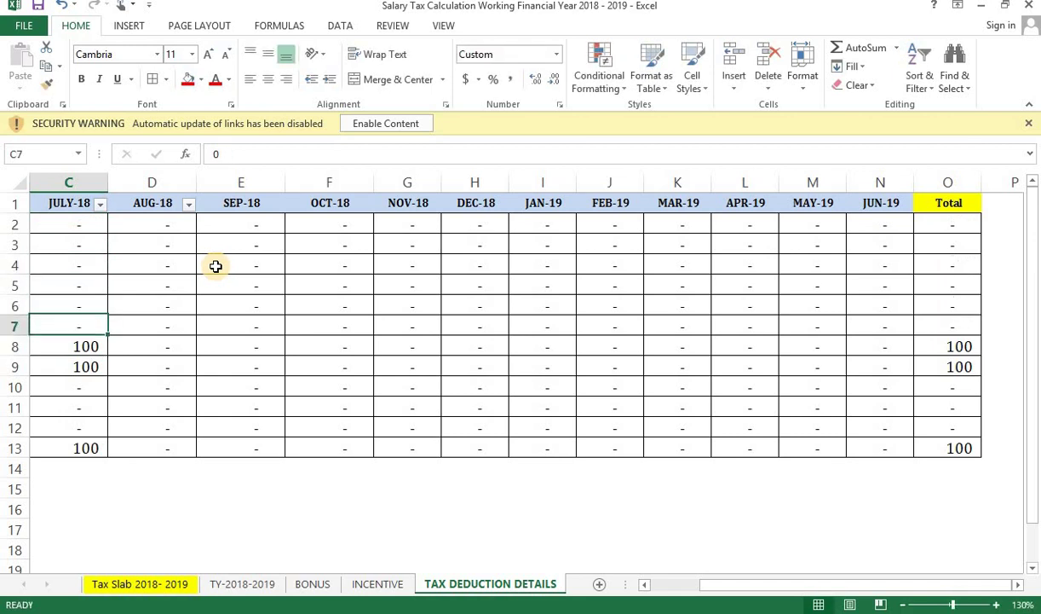
pyautogui.press('Down')
pyautogui.write('0')
pyautogui.press('Return')
pyautogui.write('0')
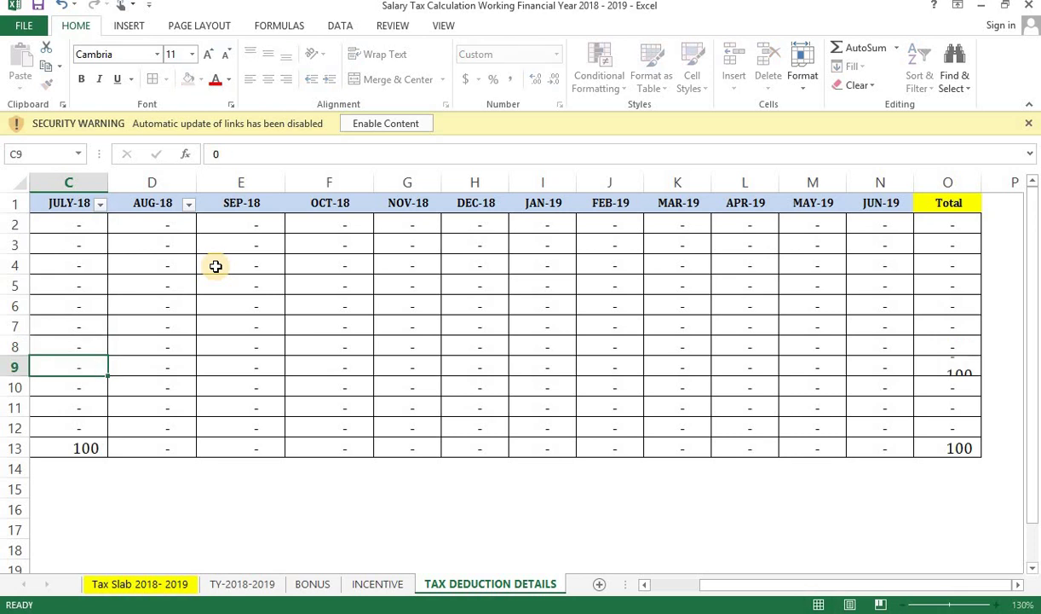
pyautogui.press('Return')
pyautogui.press('Return')
pyautogui.press('Return')
pyautogui.press('Return')
pyautogui.write('0')
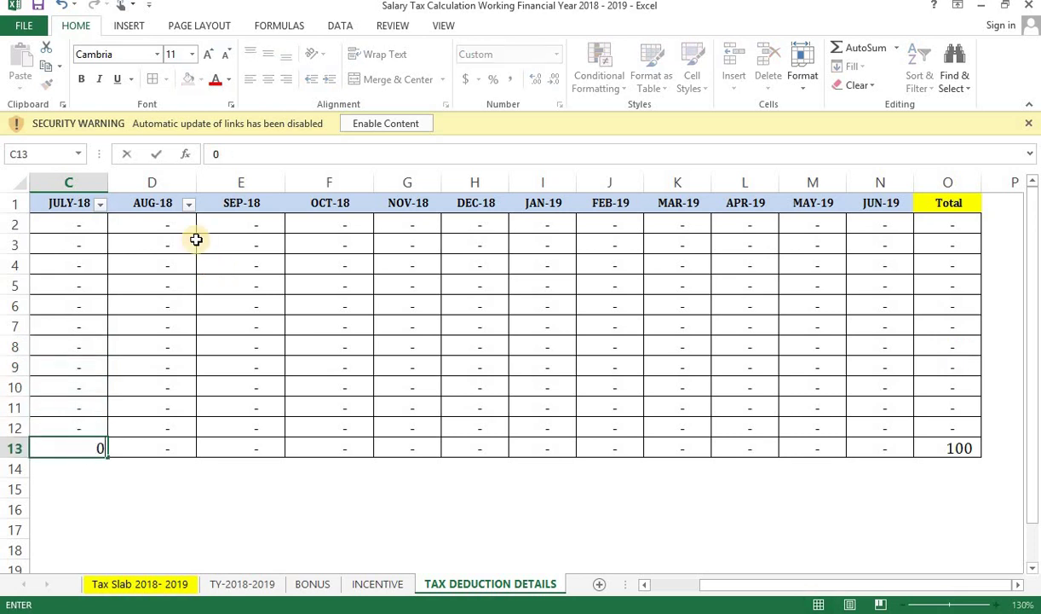
pyautogui.click(298, 331)
# Step: Back on the TY-2018-2019 sheet, examine the first employee's total tax liability, remaining tax liability and monthly deduction formulas in S2 to W2
pyautogui.click(264, 584)
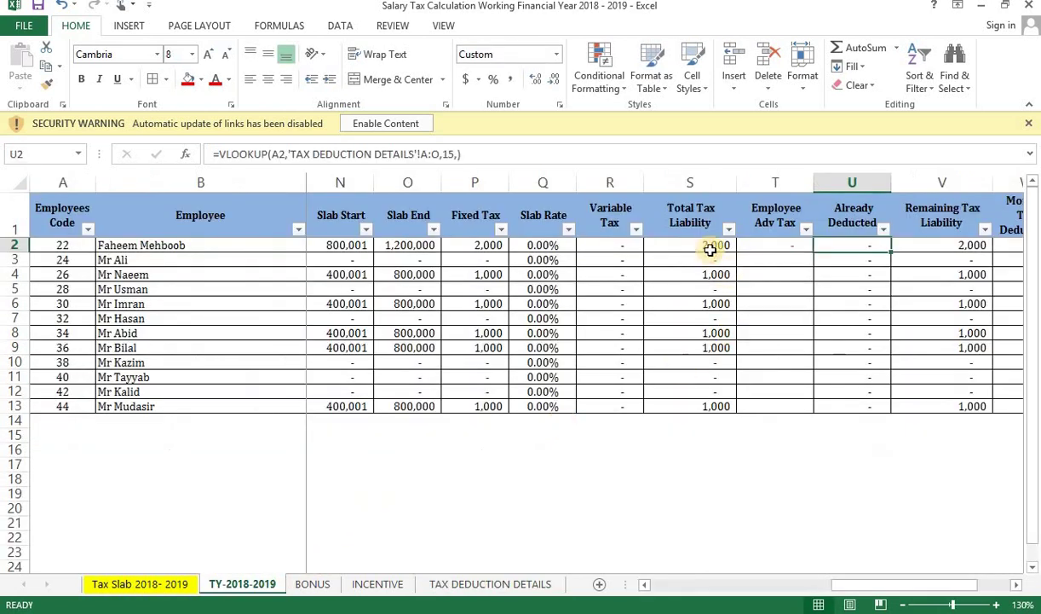
pyautogui.click(709, 244)
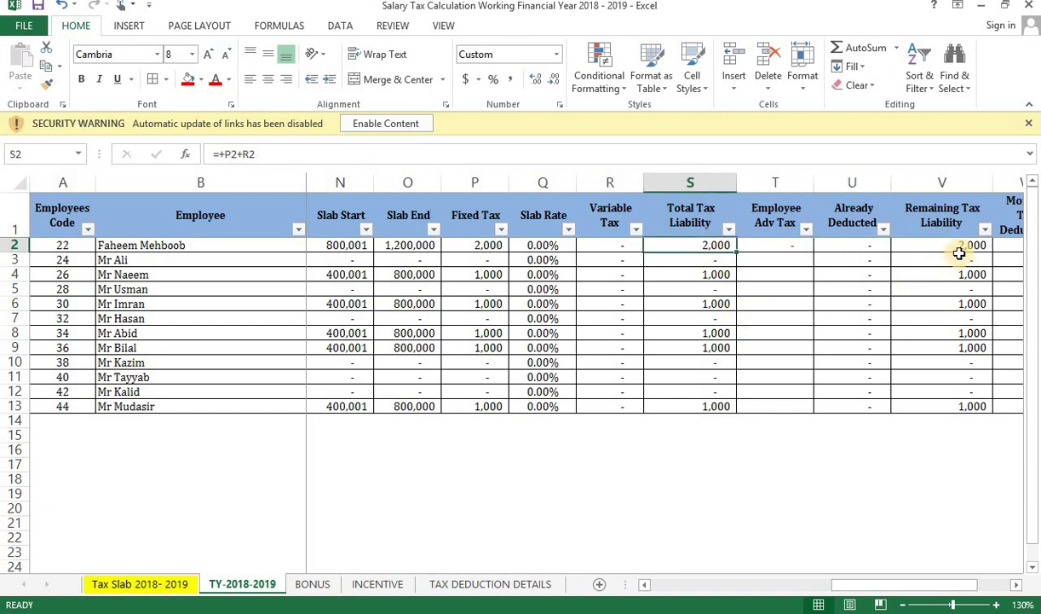
pyautogui.press('Right')
pyautogui.press('Right')
pyautogui.press('Right')
pyautogui.press('Right')
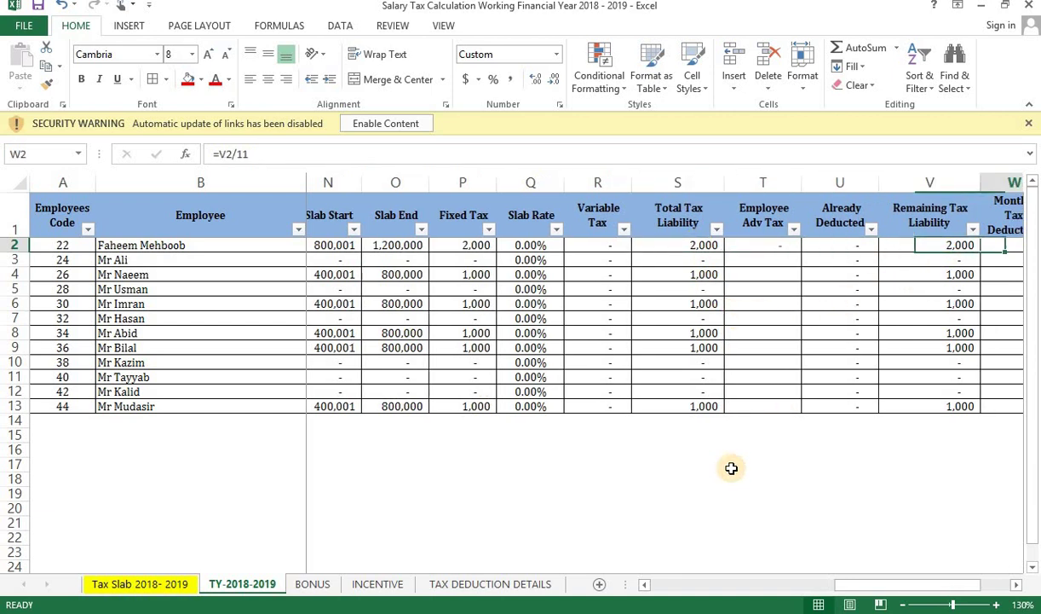
pyautogui.press('Left')
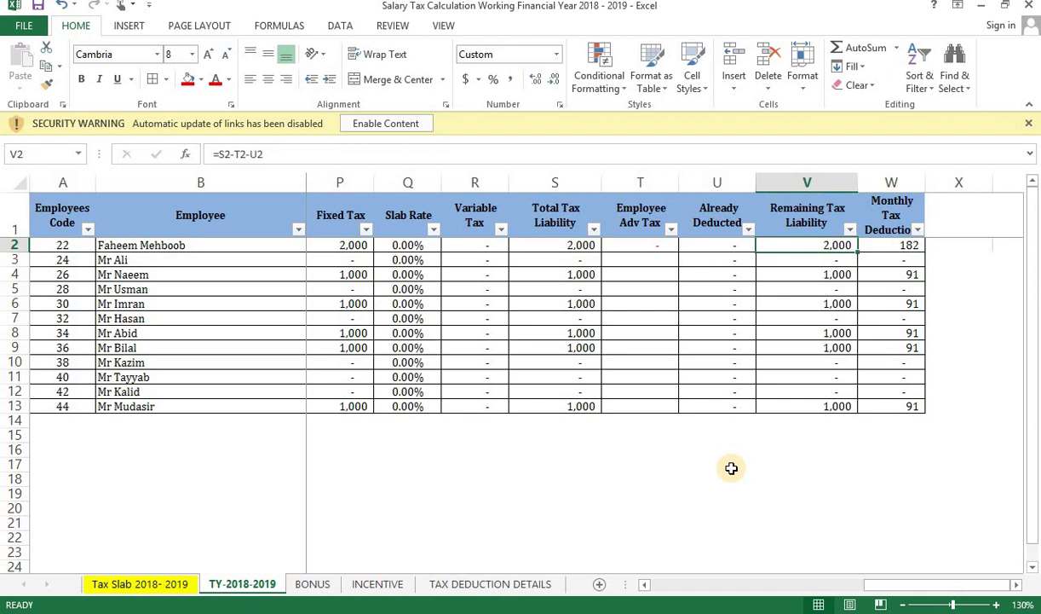
pyautogui.press('Right')
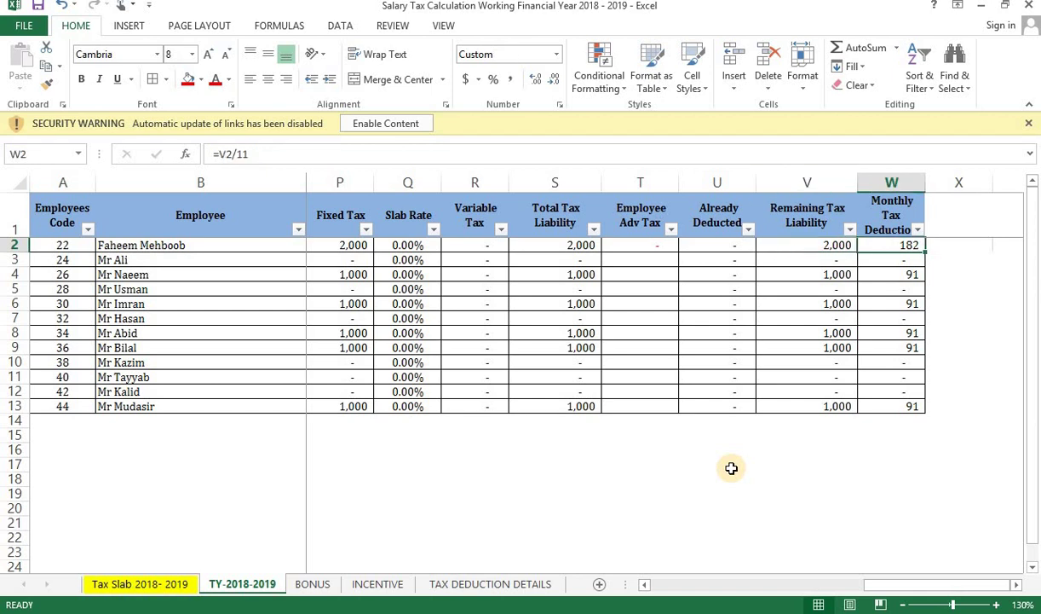
# Step: Change the first employee's monthly tax deduction formula in W2 to =V2/12
pyautogui.press('F2')
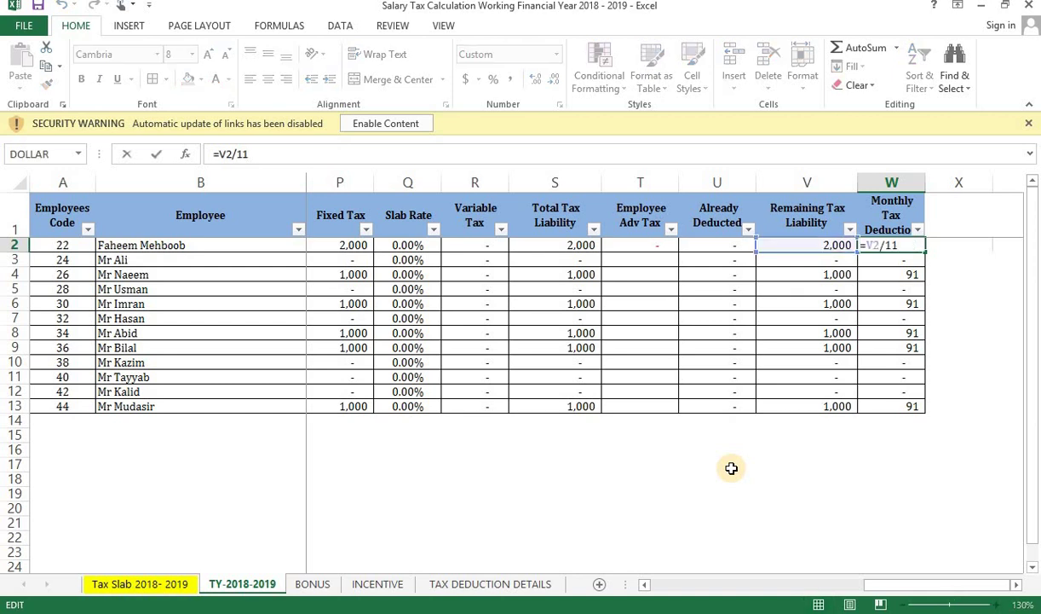
pyautogui.press('BackSpace')
pyautogui.write('2')
pyautogui.press('Return')
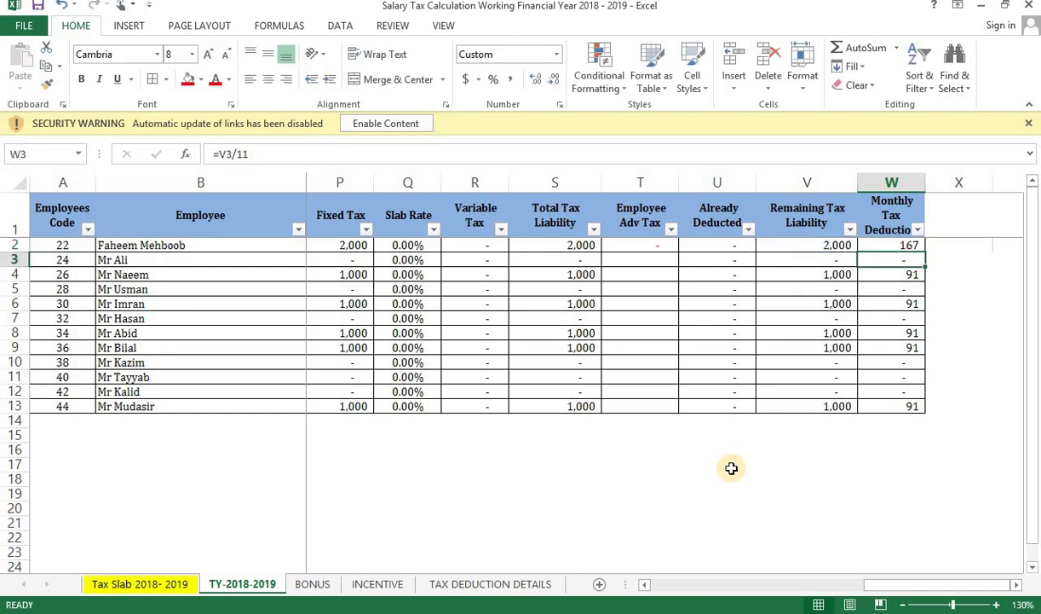
# Step: Copy the monthly deduction formula from W2 down to W3:W13, and select the total tax liabilities in S2:S13
pyautogui.hotkey('ctrl', 'c')
pyautogui.hotkey('ctrl', 'shift', 'Down')
pyautogui.hotkey('ctrl', 'v')
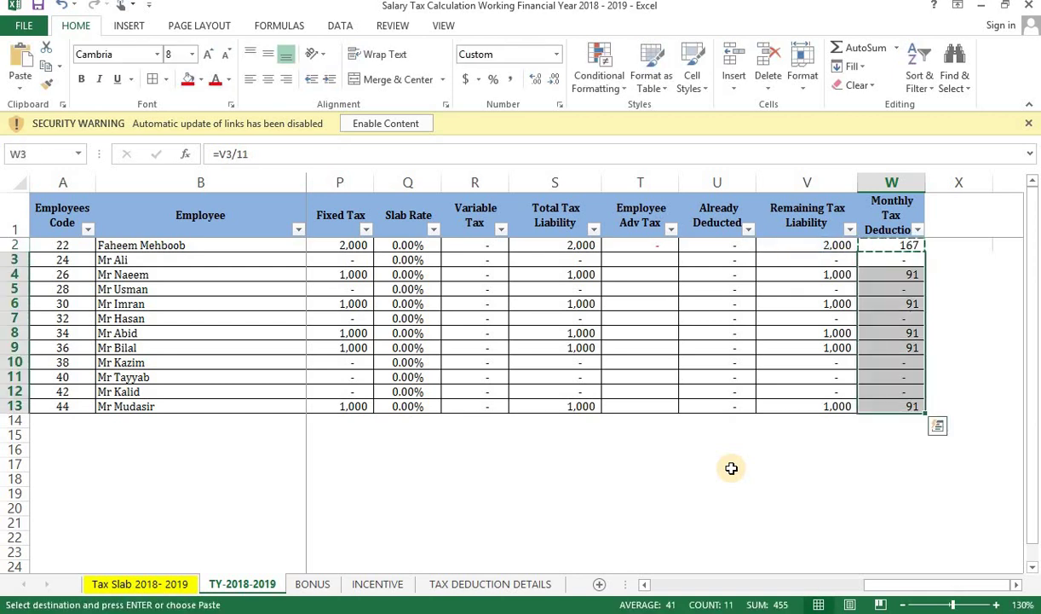
pyautogui.press('Return')
pyautogui.press('Up')
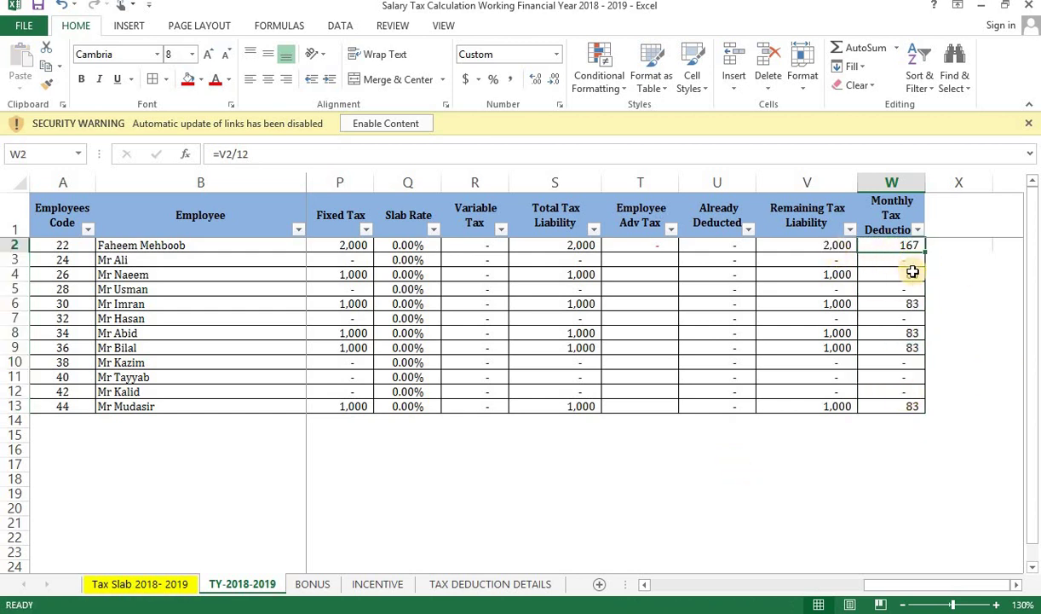
pyautogui.press('Down')
pyautogui.press('Down')
pyautogui.press('Down')
pyautogui.press('Down')
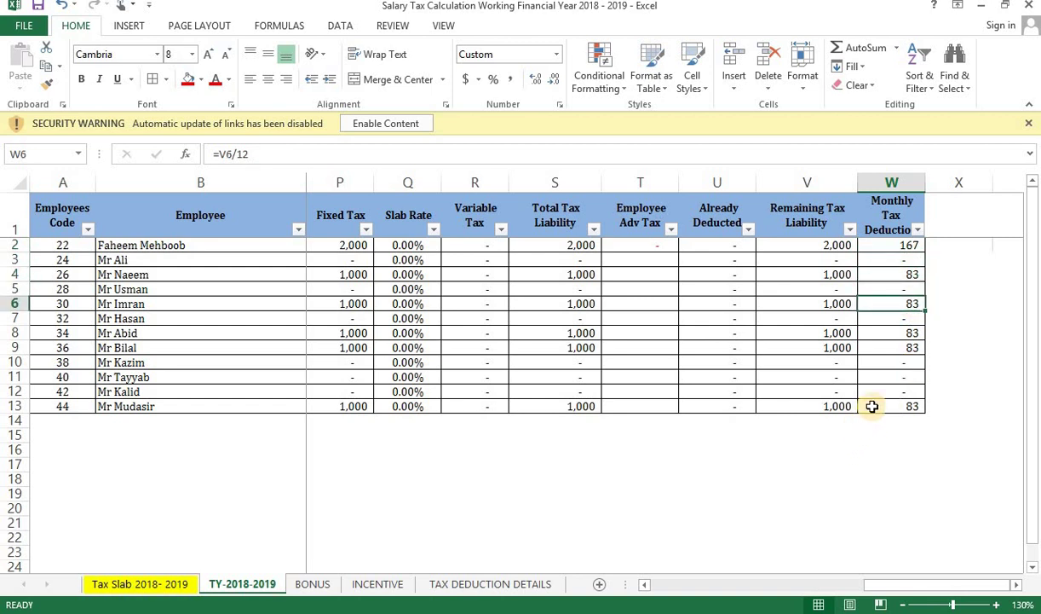
pyautogui.moveTo(583, 246); pyautogui.dragTo(578, 400)
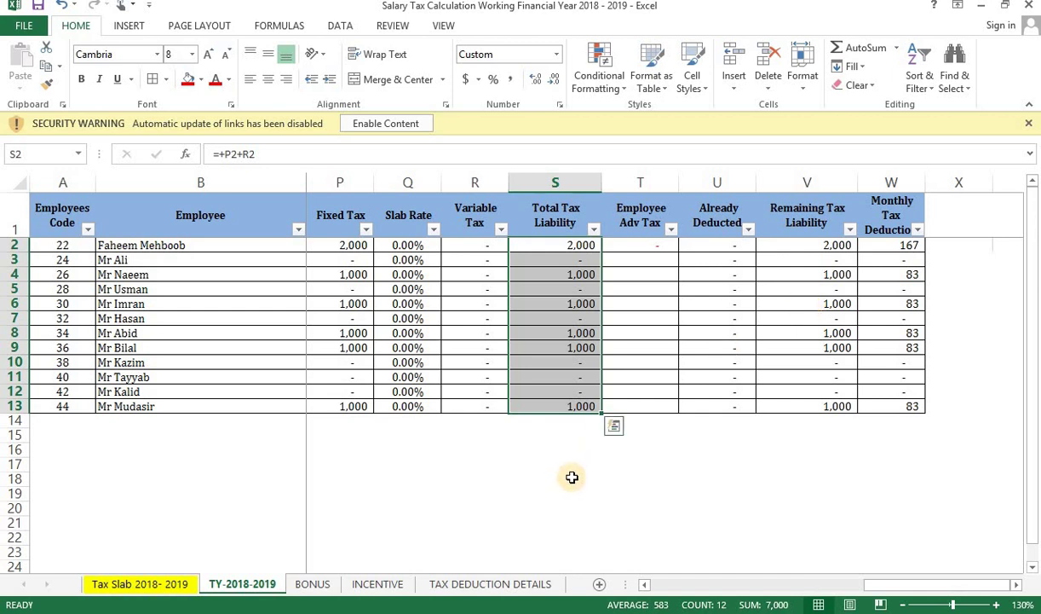
# Step: Start a VLOOKUP in the first employee's July-18 cell C2 on TAX DEDUCTION DETAILS, using employee code A2 as the lookup value
pyautogui.click(509, 584)
pyautogui.click(119, 260)
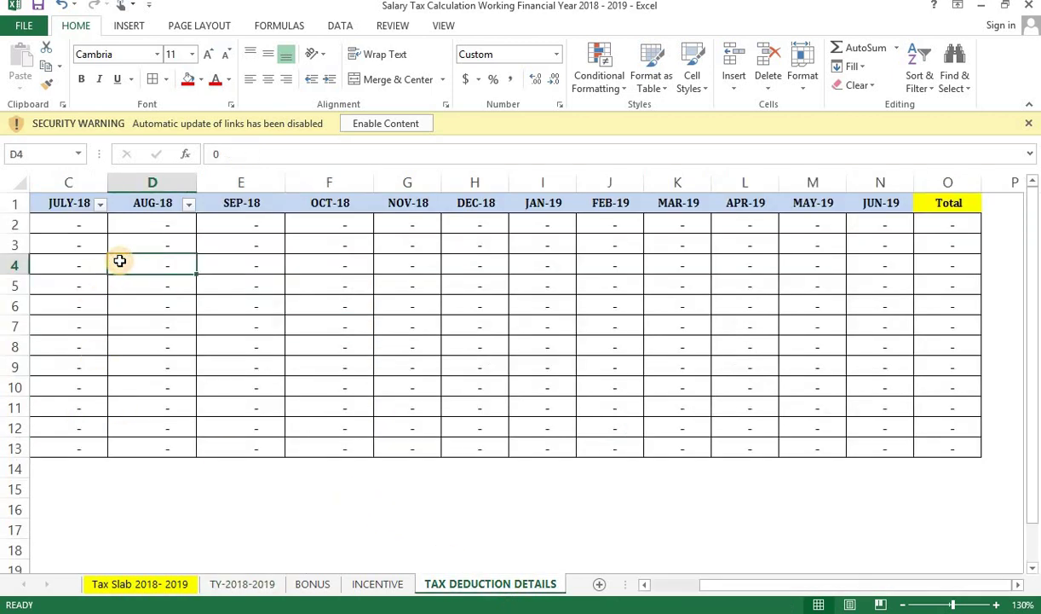
pyautogui.press('Left')
pyautogui.press('Left')
pyautogui.press('Left')
pyautogui.press('Right')
pyautogui.press('Right')
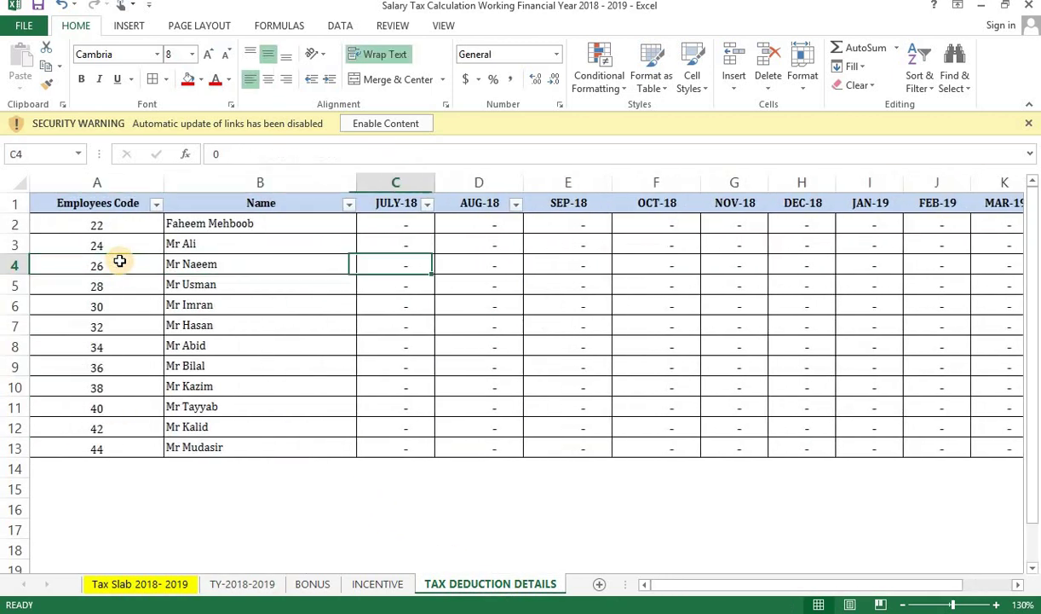
pyautogui.press('Right')
pyautogui.press('Up')
pyautogui.press('Left')
pyautogui.press('Up')
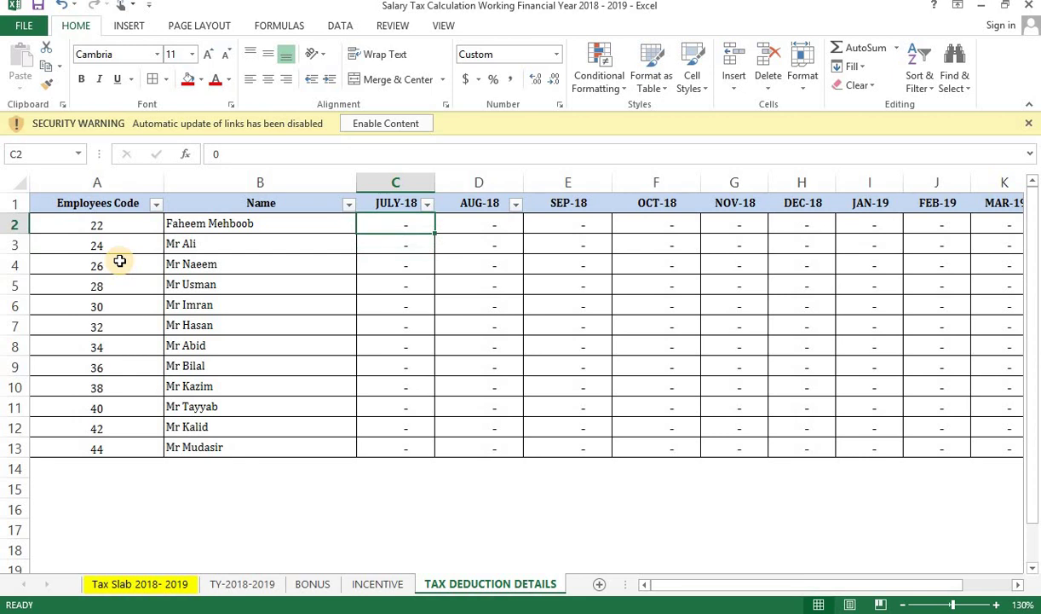
pyautogui.write('=vlo')
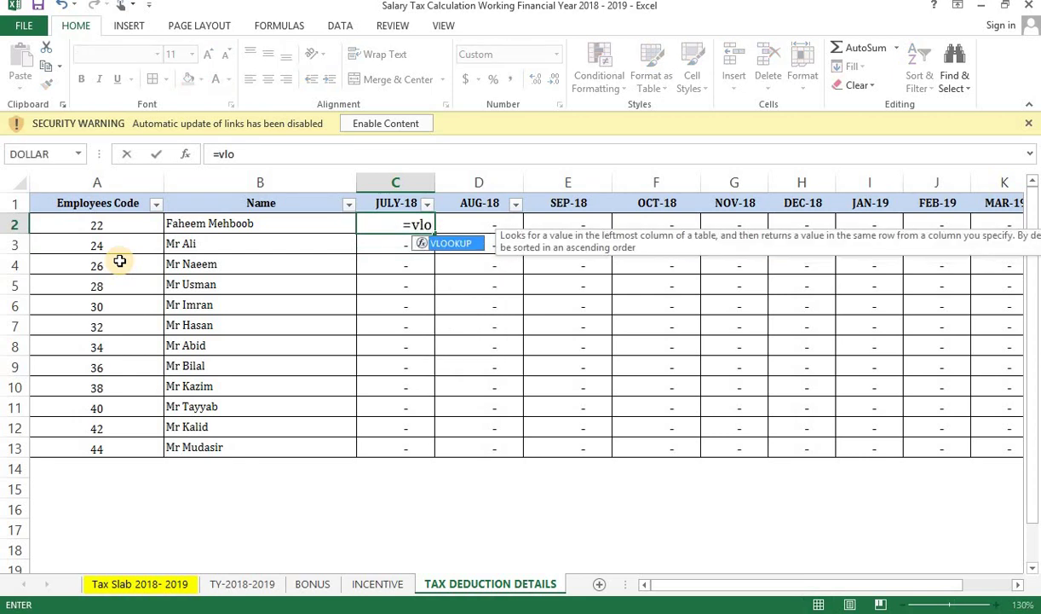
pyautogui.press('Tab')
pyautogui.press('Left')
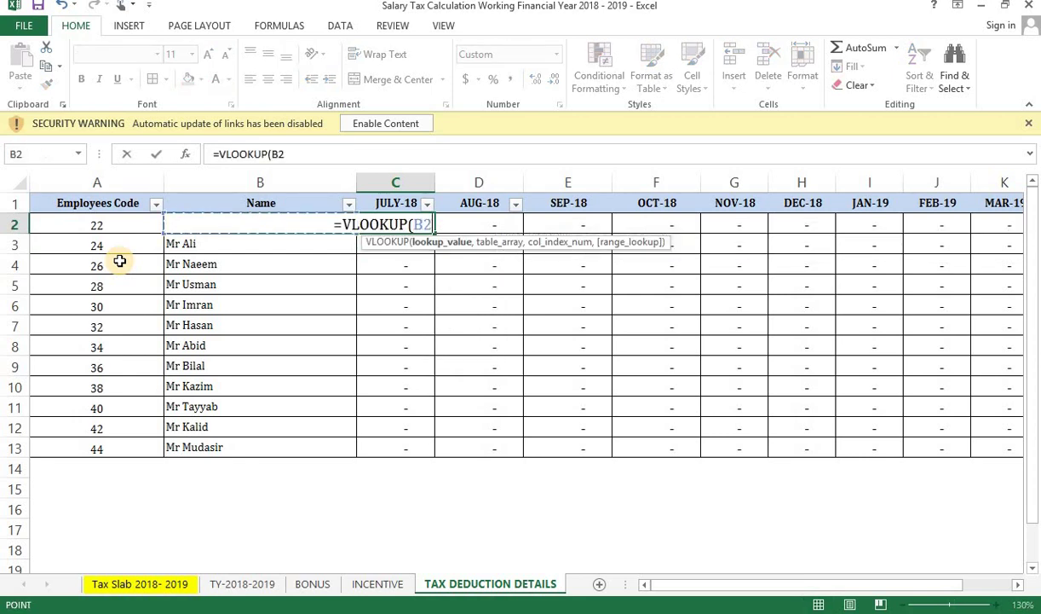
pyautogui.press('Left')
pyautogui.write(',')
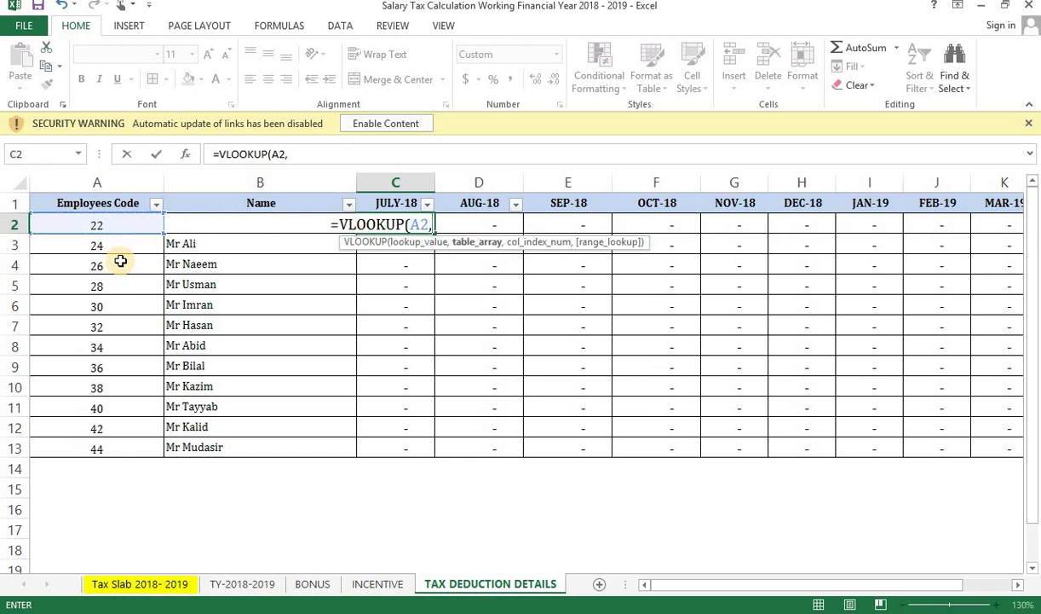
# Step: Complete the C2 formula as =VLOOKUP(A2,'TY-2018-2019'!A:W,23,) and dismiss the circular reference warning
pyautogui.click(267, 586)
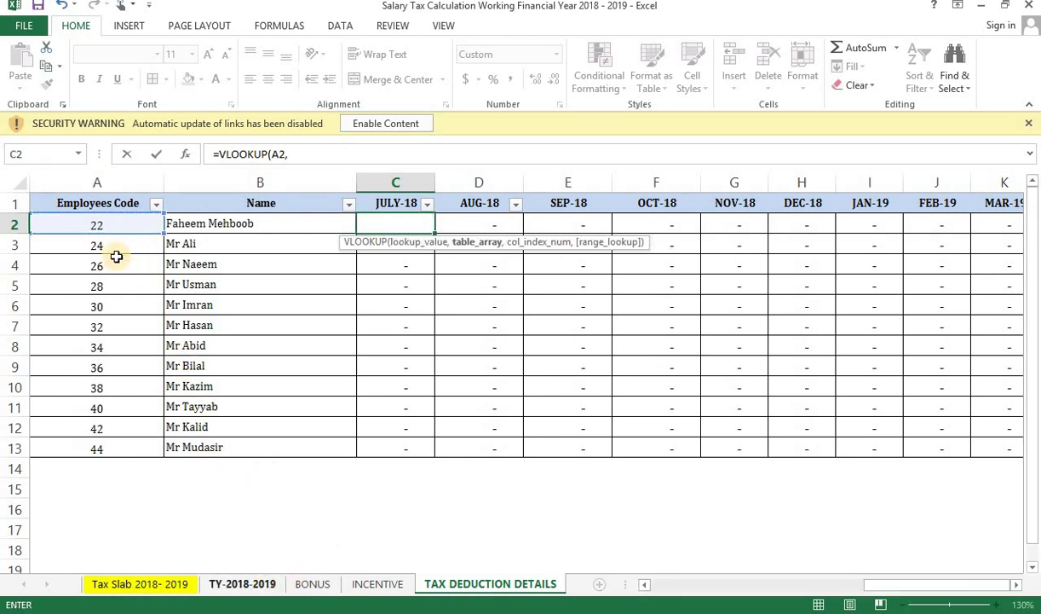
pyautogui.moveTo(62, 183); pyautogui.dragTo(911, 234)
pyautogui.write(',2')
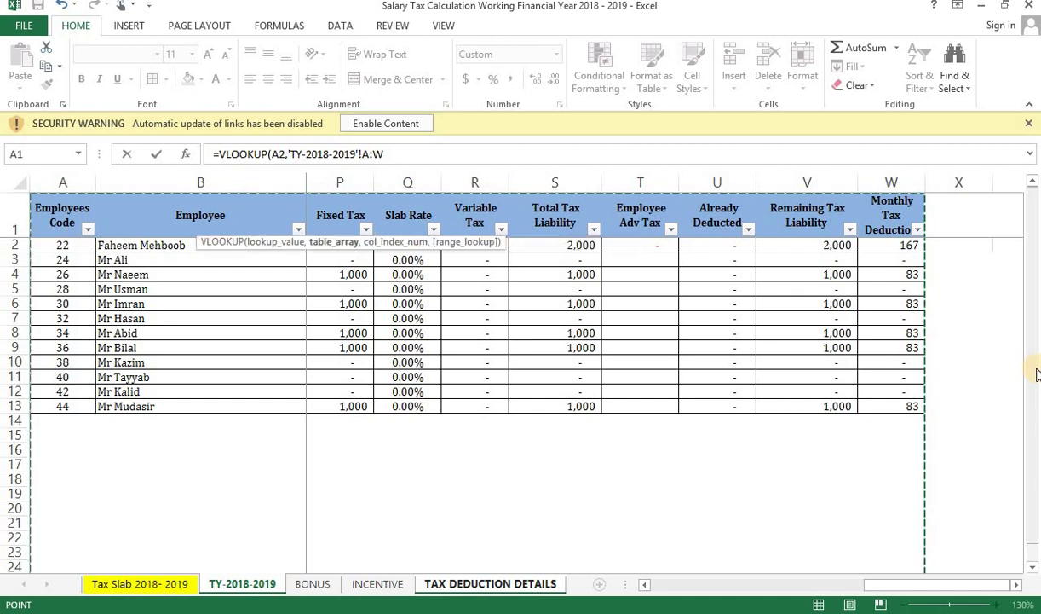
pyautogui.write('3,')
pyautogui.press('Down')
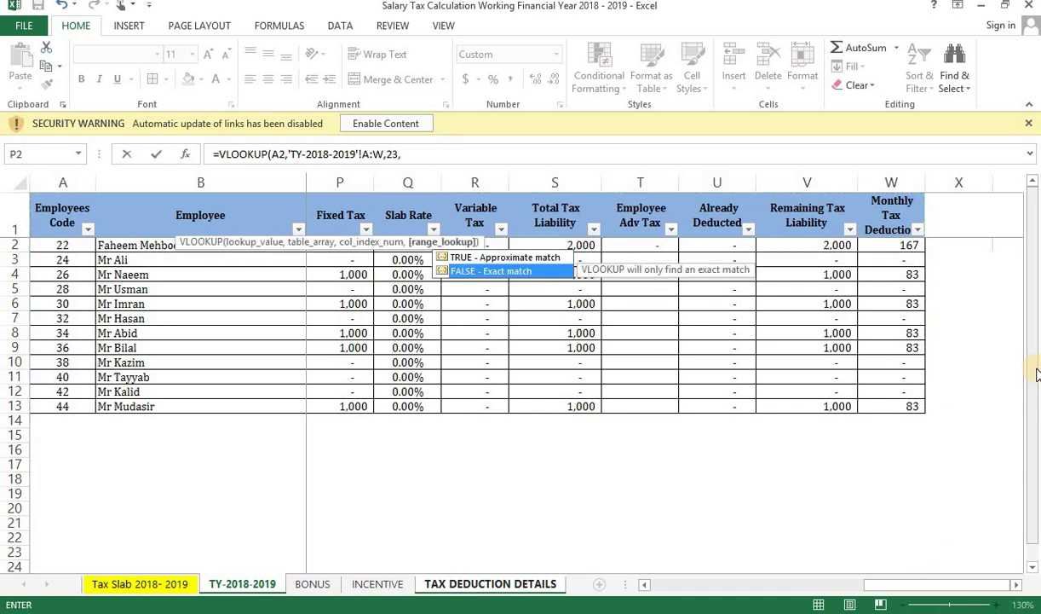
pyautogui.press('Return')
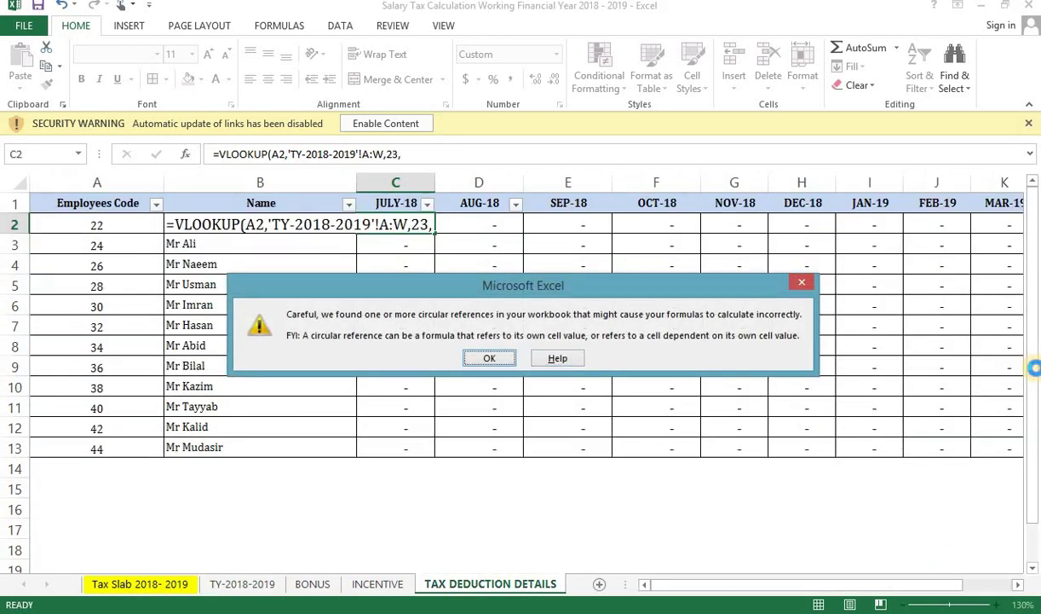
pyautogui.press('Return')
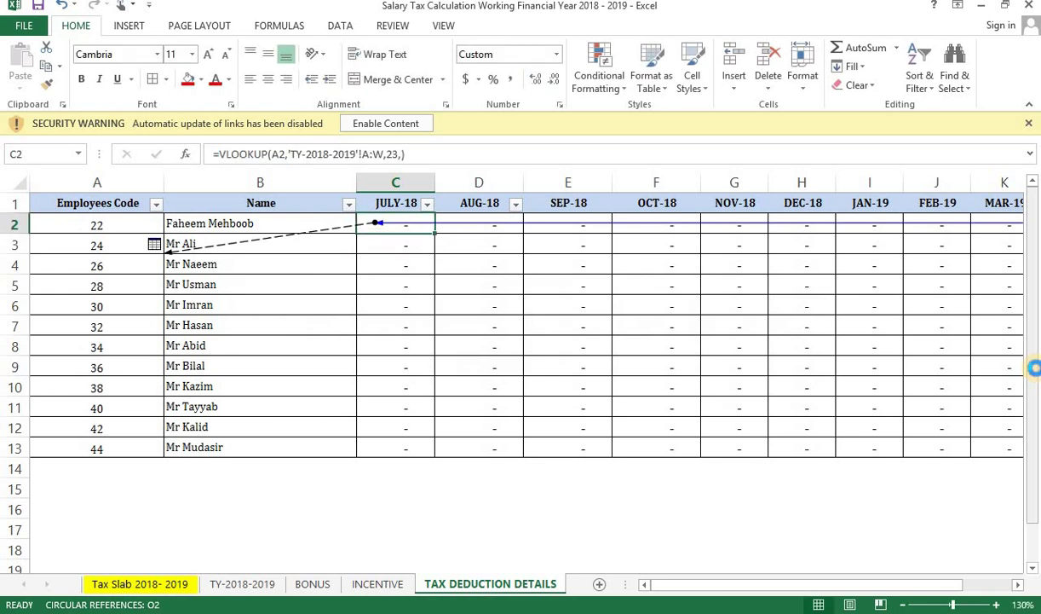
# Step: Replace the circular lookup formula in the first employee's July-18 cell C2 with 0
pyautogui.write('0')
pyautogui.press('Return')
pyautogui.press('Up')
pyautogui.press('Right')
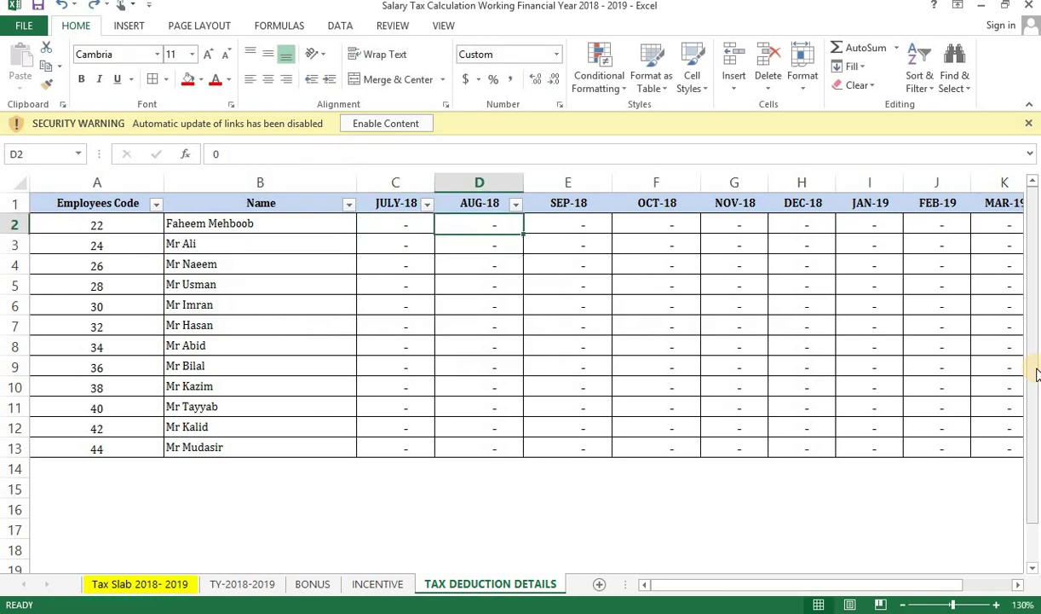
# Step: Start a new VLOOKUP in the first employee's July-18 cell C2, using employee code A2 as the lookup value
pyautogui.press('Left')
pyautogui.write('=vlo')
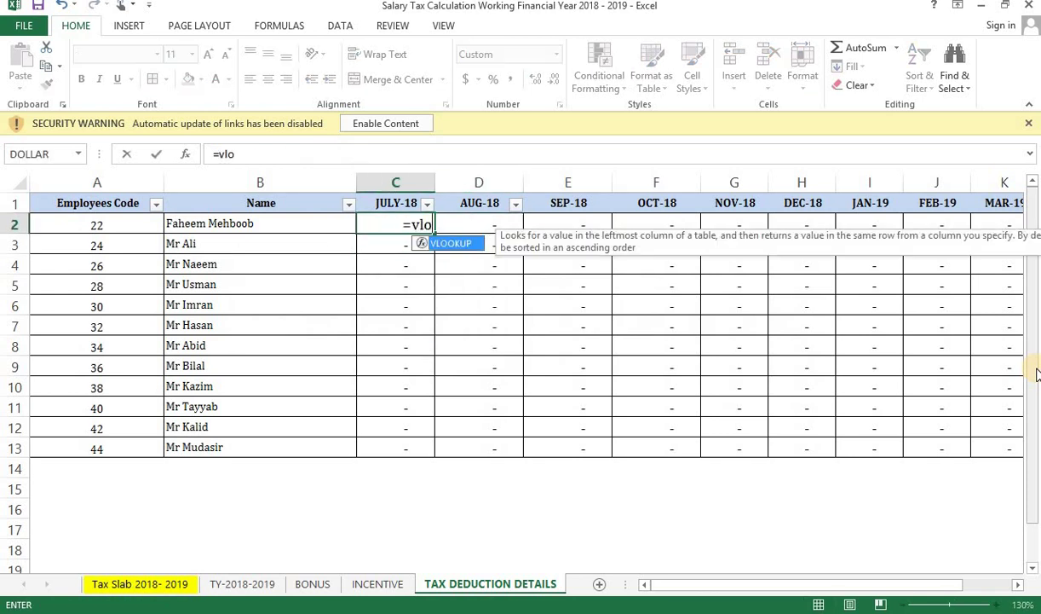
pyautogui.press('Tab')
pyautogui.press('Left')
pyautogui.press('Left')
pyautogui.write(',')
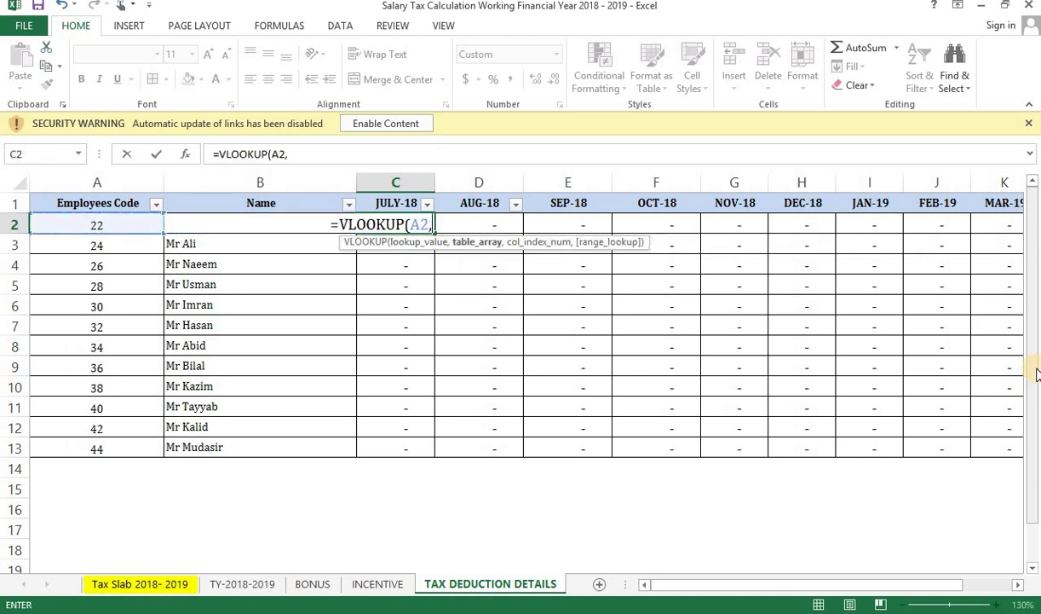
# Step: Set the VLOOKUP's table array to the range A2:W13 on the TY-2018-2019 sheet
pyautogui.click(244, 583)
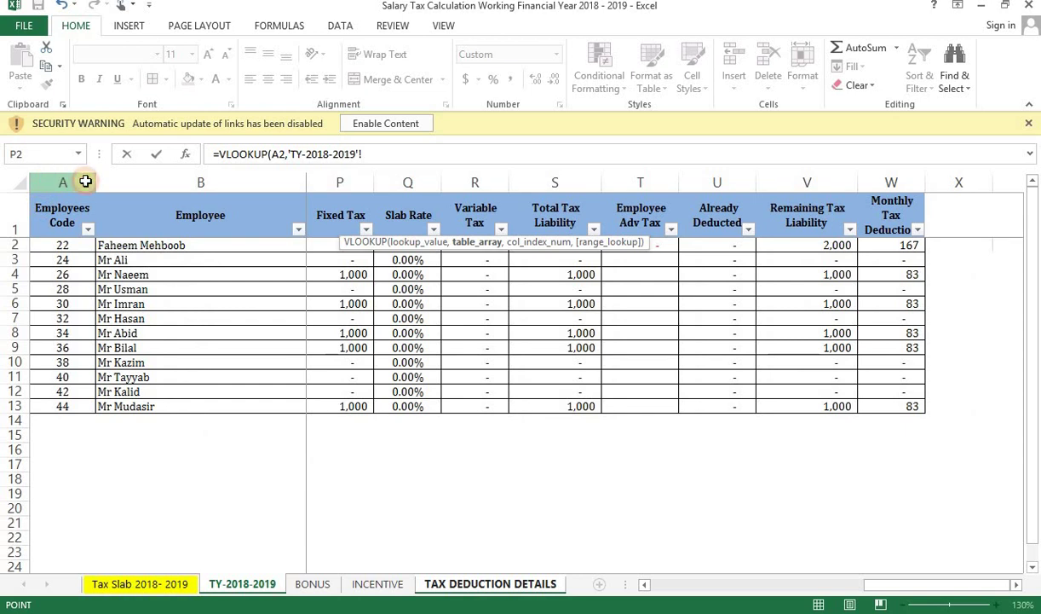
pyautogui.click(83, 182)
pyautogui.click(56, 243)
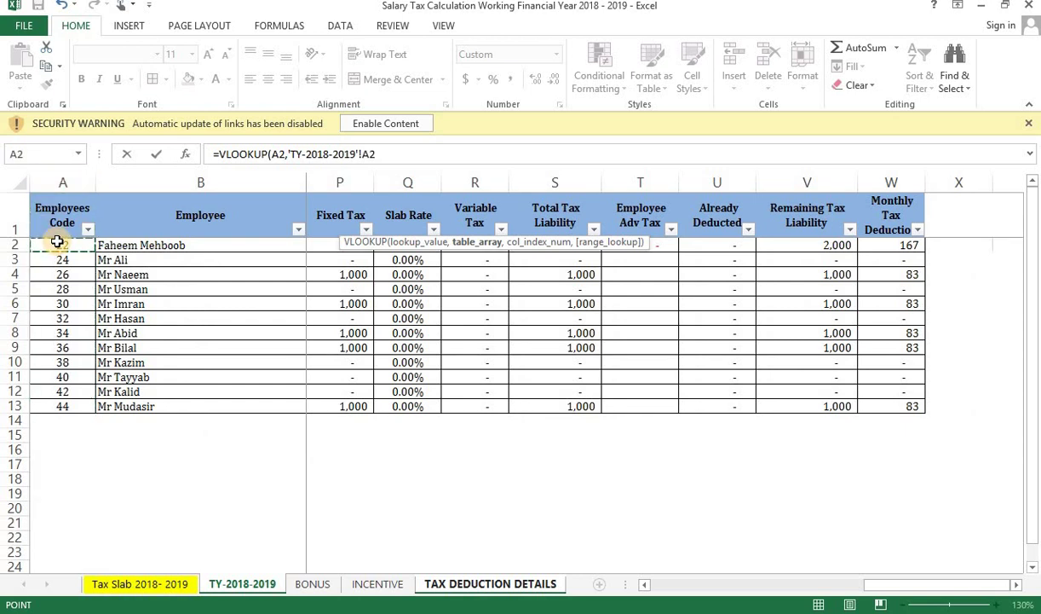
pyautogui.hotkey('shift', 'Right')
pyautogui.hotkey('shift', 'Right')
pyautogui.hotkey('shift', 'Right')
pyautogui.hotkey('shift', 'Right')
pyautogui.hotkey('shift', 'Right')
pyautogui.hotkey('shift', 'Right')
pyautogui.hotkey('shift', 'Right')
pyautogui.hotkey('shift', 'Right')
pyautogui.hotkey('shift', 'Right')
pyautogui.hotkey('shift', 'Right')
pyautogui.hotkey('shift', 'Right')
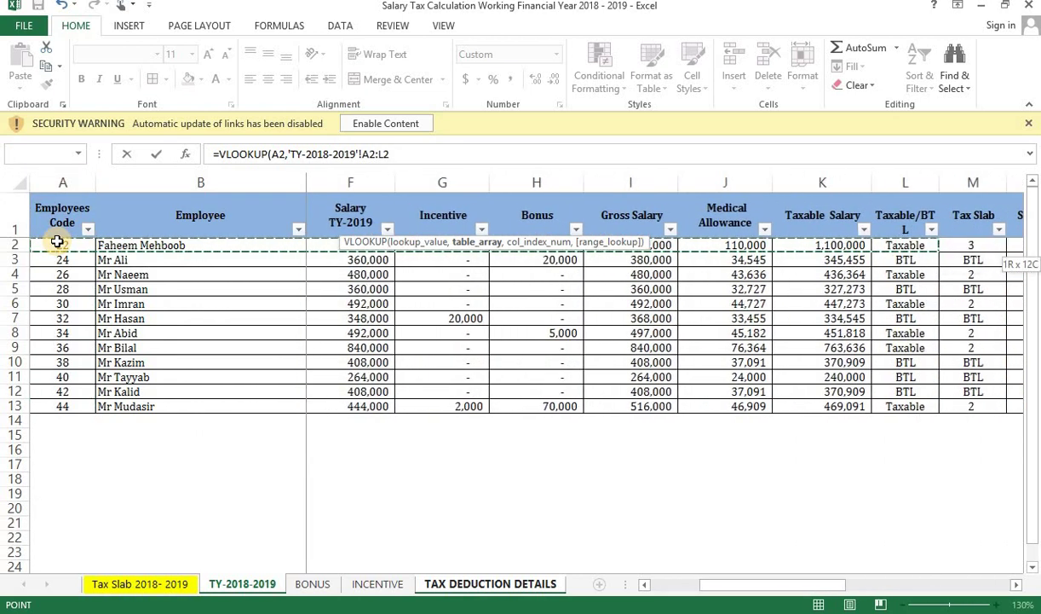
pyautogui.hotkey('shift', 'Right')
pyautogui.hotkey('shift', 'Right')
pyautogui.hotkey('shift', 'Right')
pyautogui.hotkey('shift', 'Right')
pyautogui.hotkey('shift', 'Right')
pyautogui.hotkey('shift', 'Right')
pyautogui.hotkey('shift', 'Right')
pyautogui.hotkey('shift', 'Right')
pyautogui.hotkey('shift', 'Right')
pyautogui.hotkey('shift', 'Right')
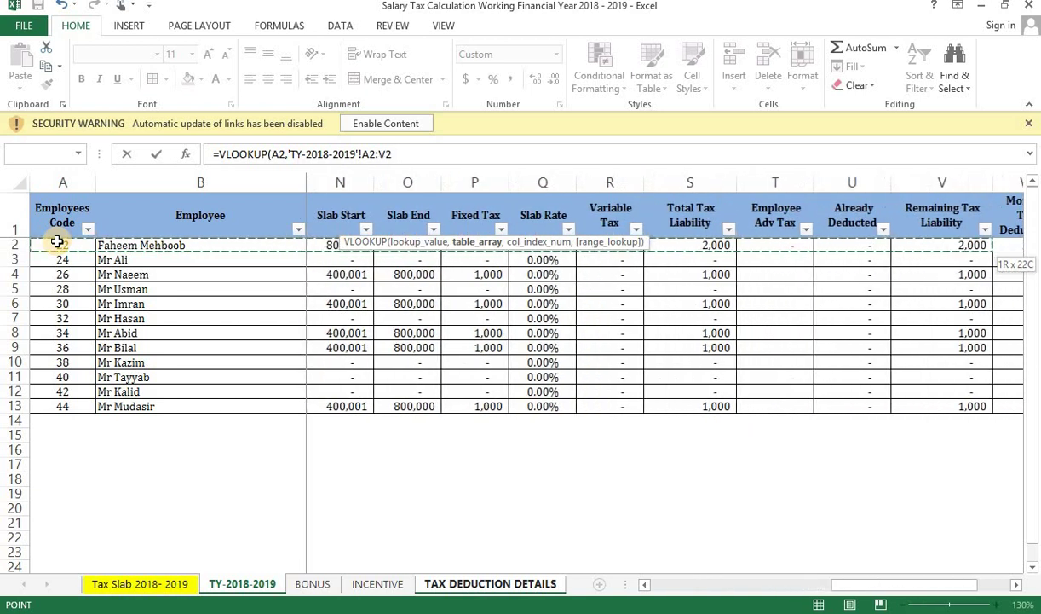
pyautogui.hotkey('shift', 'Right')
pyautogui.hotkey('shift', 'Down')
pyautogui.hotkey('shift', 'Down')
pyautogui.hotkey('shift', 'Down')
pyautogui.hotkey('shift', 'Down')
pyautogui.hotkey('shift', 'Down')
pyautogui.hotkey('shift', 'Down')
pyautogui.hotkey('shift', 'Down')
pyautogui.hotkey('shift', 'Down')
pyautogui.hotkey('shift', 'Down')
pyautogui.hotkey('shift', 'Down')
pyautogui.hotkey('shift', 'Down')
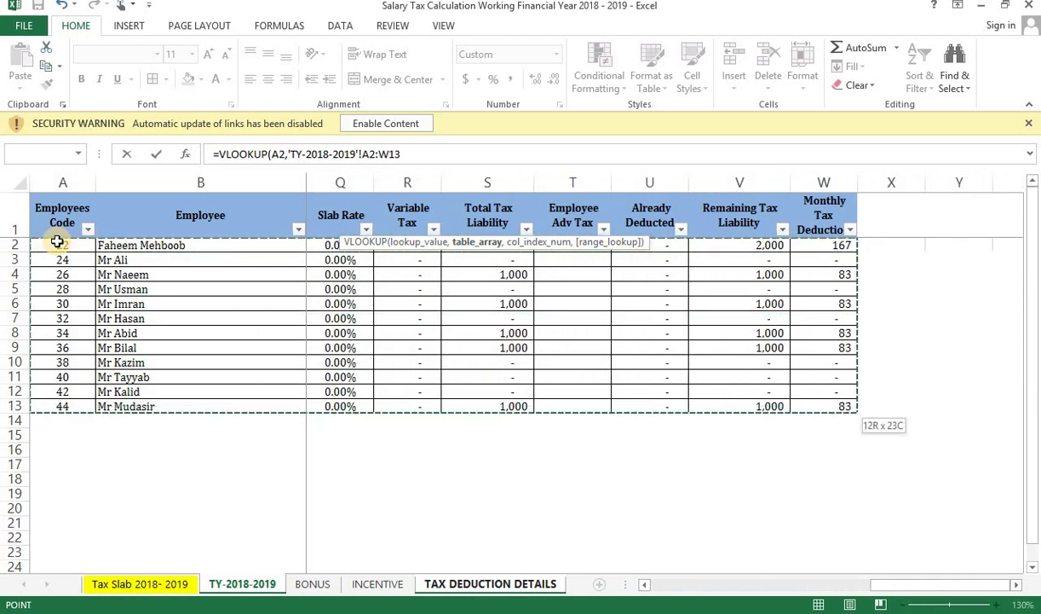
# Step: Try to complete the C2 lookup with column index 23 and an empty range lookup argument, and dismiss the circular reference warning
pyautogui.write(',23,')
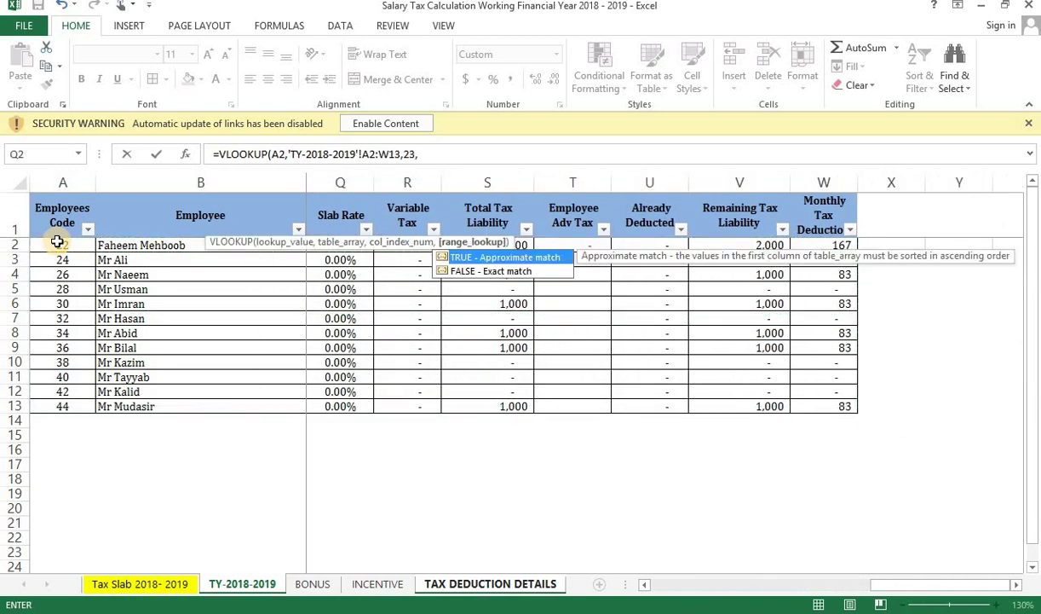
pyautogui.press('Down')
pyautogui.press('Return')
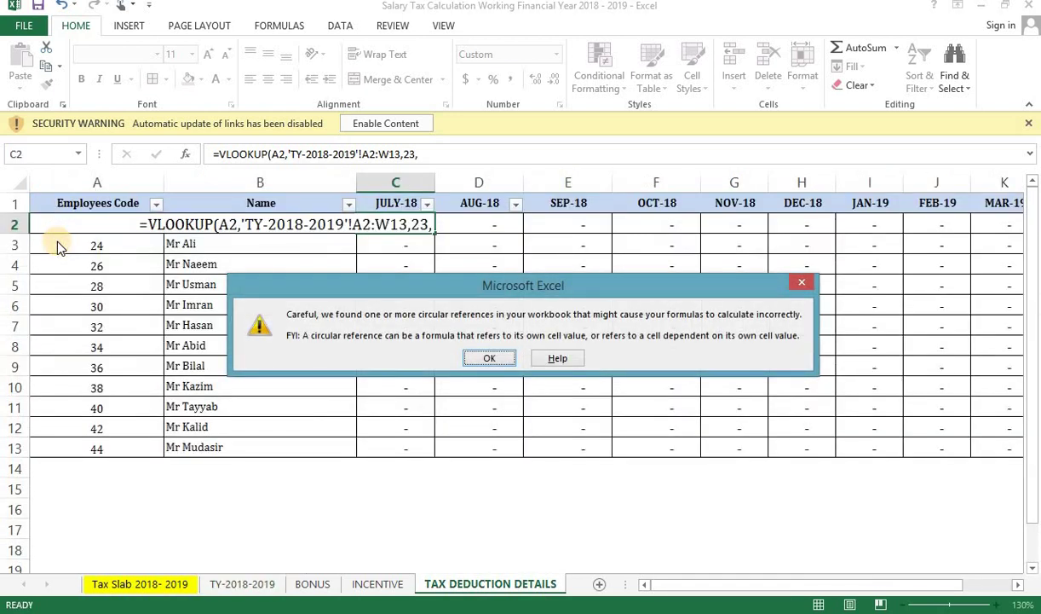
pyautogui.press('Return')
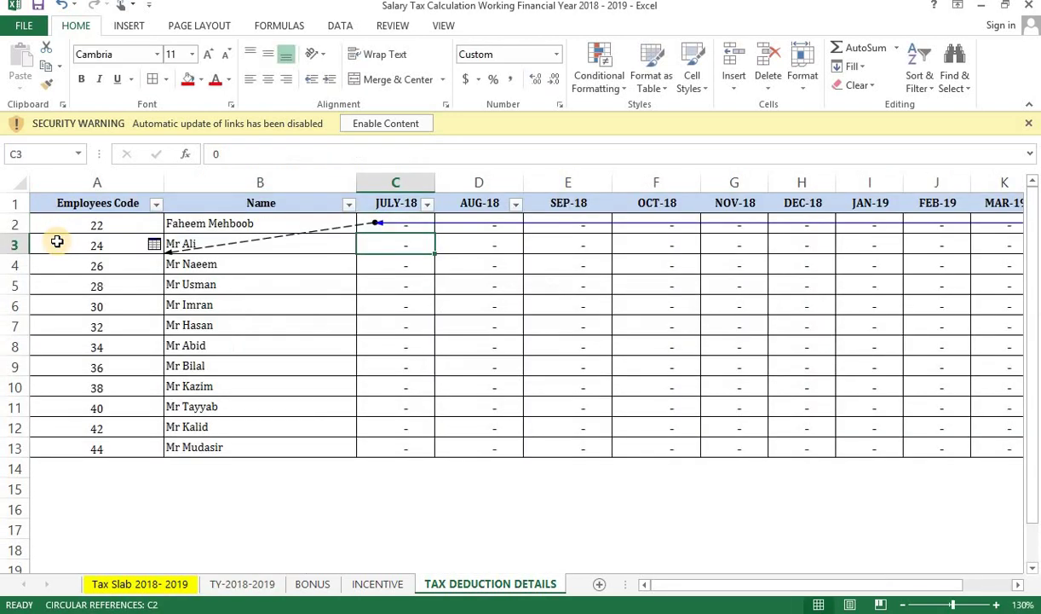
# Step: Undo the VLOOKUP entered in the first employee's July-18 cell C2
pyautogui.click(138, 262)
pyautogui.click(216, 261)
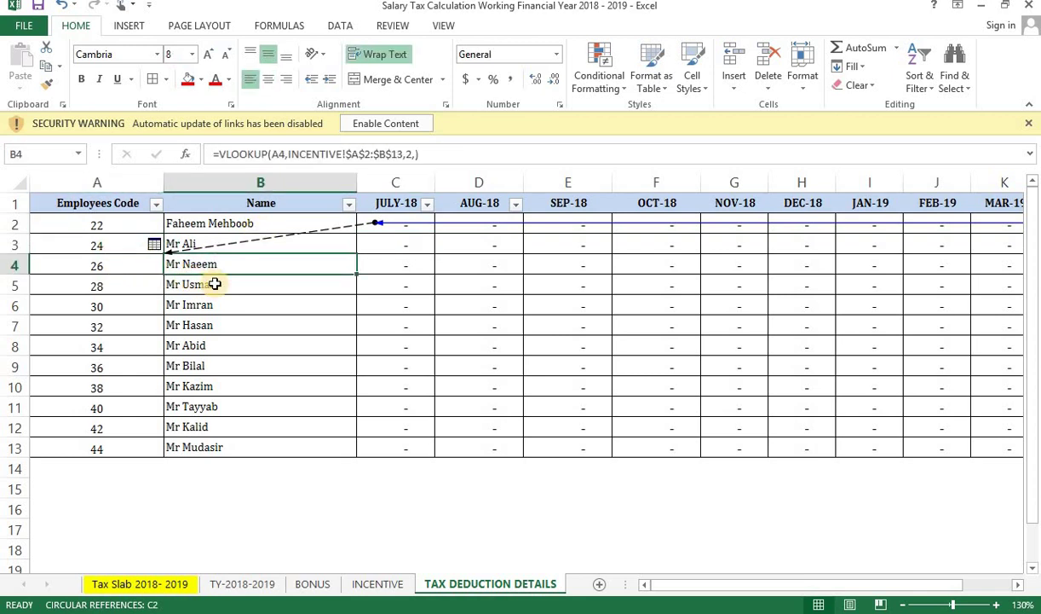
pyautogui.hotkey('ctrl', 'z')
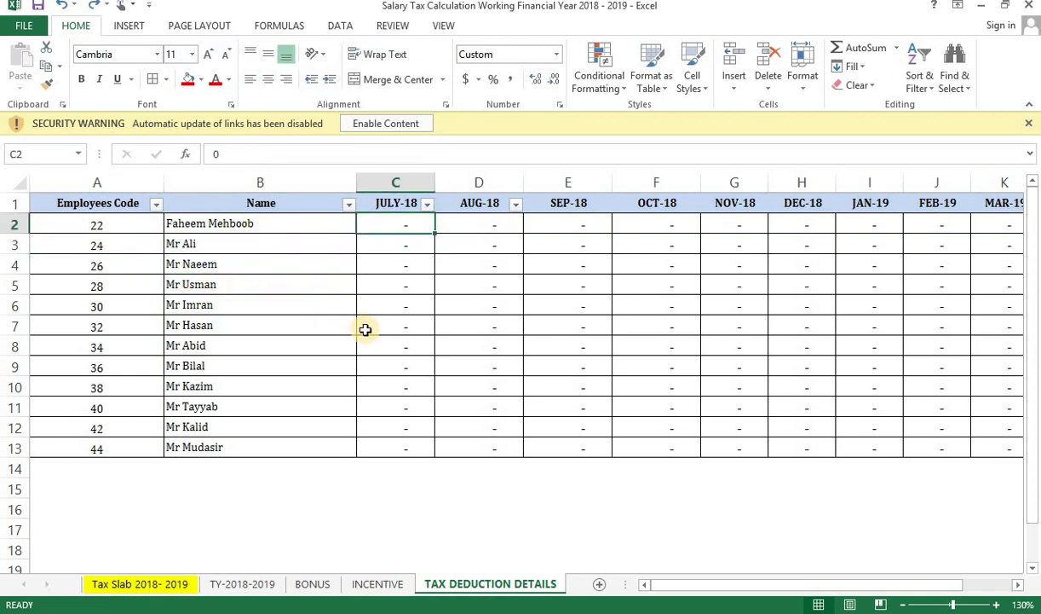
# Step: Begin the VLOOKUP in C2 again with employee code A2 as the lookup value and TY-2018-2019 as the source sheet
pyautogui.write('=vlo')
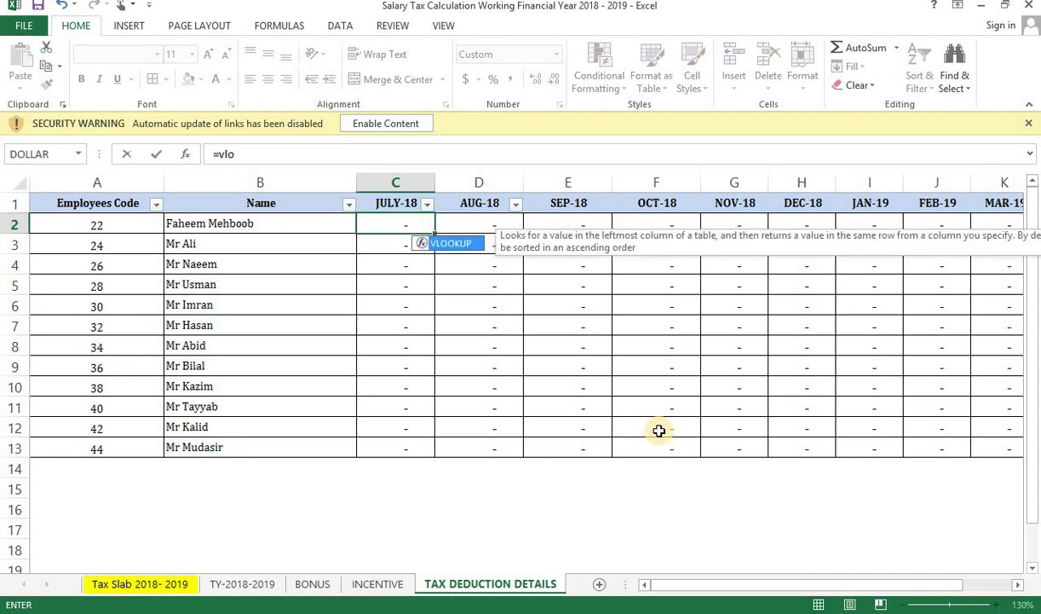
pyautogui.press('Tab')
pyautogui.click(115, 225)
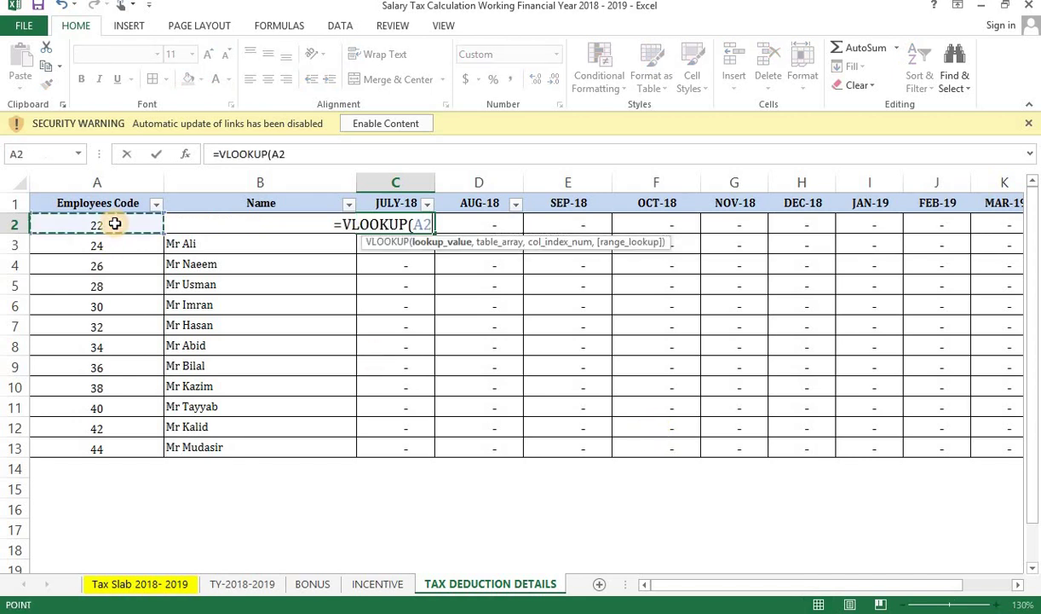
pyautogui.write(',')
pyautogui.click(242, 584)
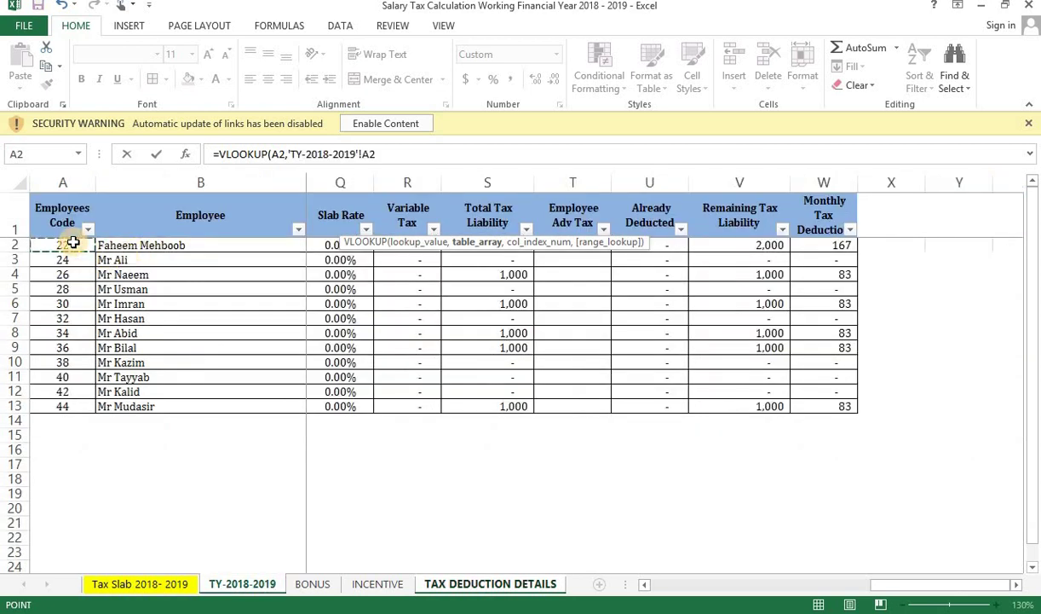
# Step: Extend the VLOOKUP's table array on TY-2018-2019 from A2 to W13
pyautogui.hotkey('shift', 'Right')
pyautogui.hotkey('shift', 'Right')
pyautogui.hotkey('shift', 'Right')
pyautogui.hotkey('shift', 'Right')
pyautogui.hotkey('shift', 'Right')
pyautogui.hotkey('shift', 'Right')
pyautogui.hotkey('shift', 'Right')
pyautogui.hotkey('shift', 'Right')
pyautogui.hotkey('shift', 'Right')
pyautogui.hotkey('shift', 'Right')
pyautogui.hotkey('shift', 'Right')
pyautogui.hotkey('shift', 'Right')
pyautogui.hotkey('shift', 'Right')
pyautogui.hotkey('shift', 'Right')
pyautogui.hotkey('shift', 'Right')
pyautogui.hotkey('shift', 'Right')
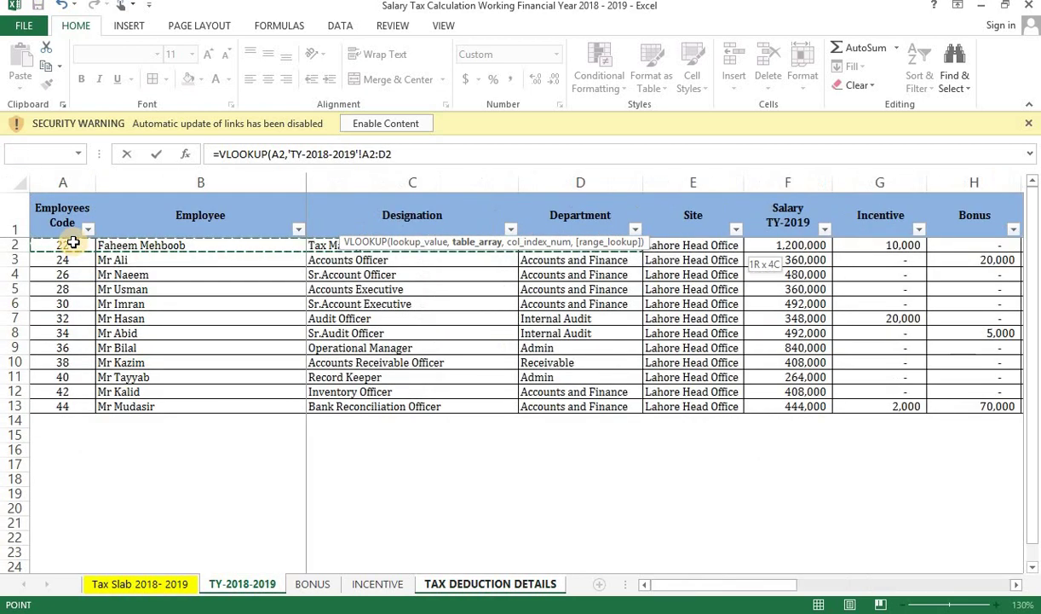
pyautogui.hotkey('shift', 'Right')
pyautogui.hotkey('shift', 'Right')
pyautogui.hotkey('shift', 'Right')
pyautogui.hotkey('shift', 'Right')
pyautogui.hotkey('shift', 'Right')
pyautogui.hotkey('shift', 'Right')
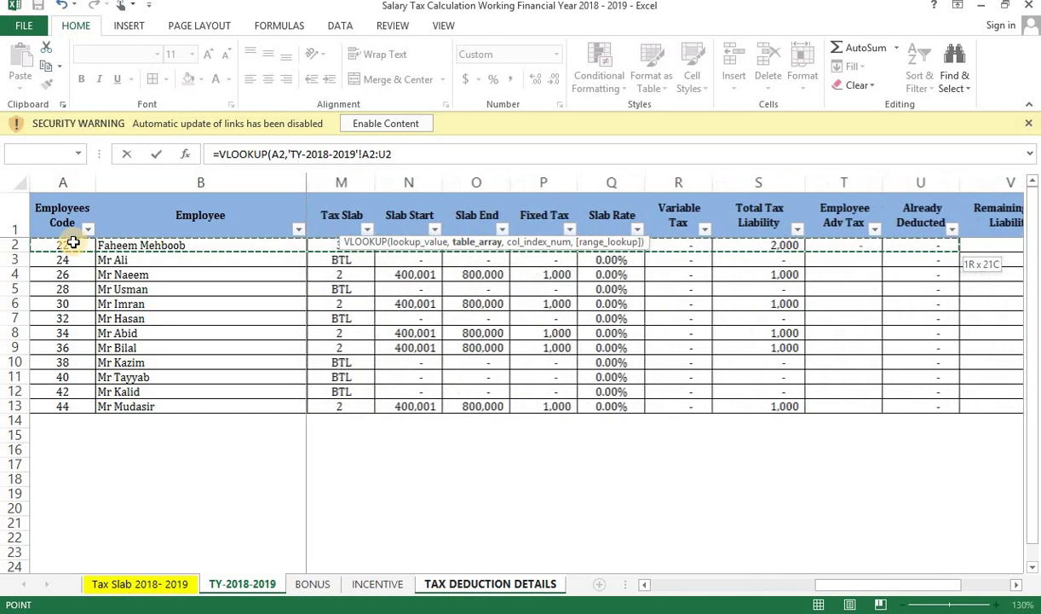
pyautogui.hotkey('shift', 'Down')
pyautogui.hotkey('shift', 'Down')
pyautogui.hotkey('shift', 'Down')
pyautogui.hotkey('shift', 'Down')
pyautogui.hotkey('shift', 'Down')
pyautogui.hotkey('shift', 'Down')
pyautogui.hotkey('shift', 'Down')
pyautogui.hotkey('shift', 'Down')
pyautogui.hotkey('shift', 'Down')
pyautogui.hotkey('shift', 'Down')
pyautogui.hotkey('shift', 'Down')
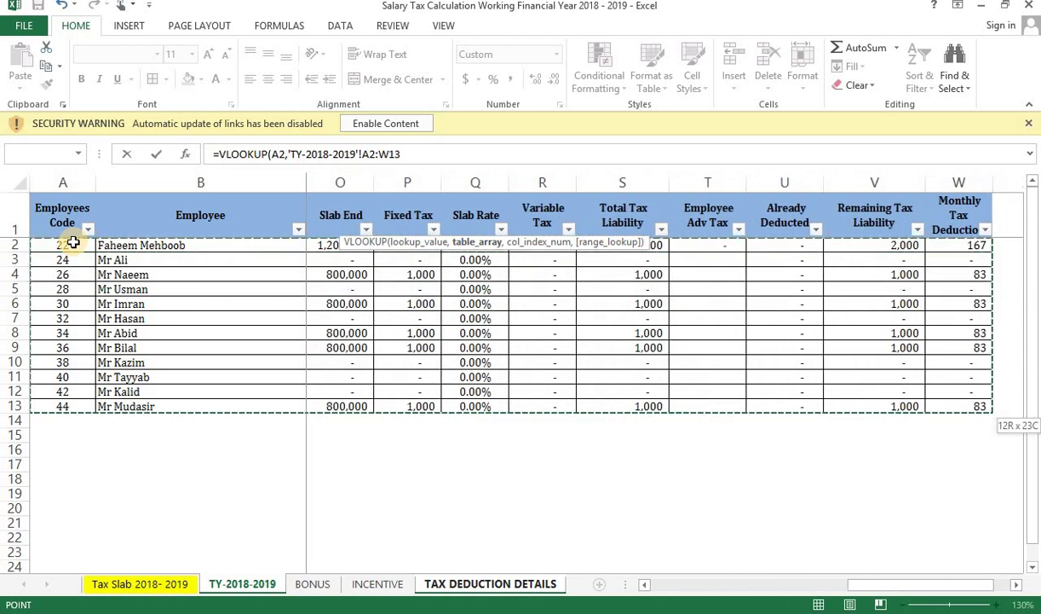
# Step: Try to enter the C2 formula as =VLOOKUP(A2,'TY-2018-2019'!A2:W13,23,) and dismiss the circular reference warning
pyautogui.write(',23,')
pyautogui.press('Down')
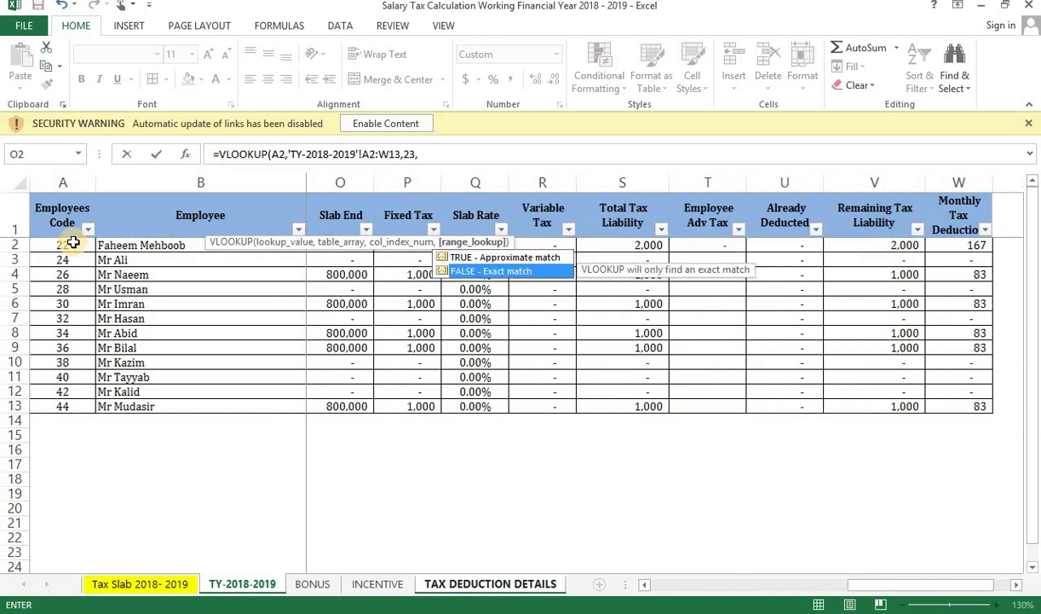
pyautogui.press('Return')
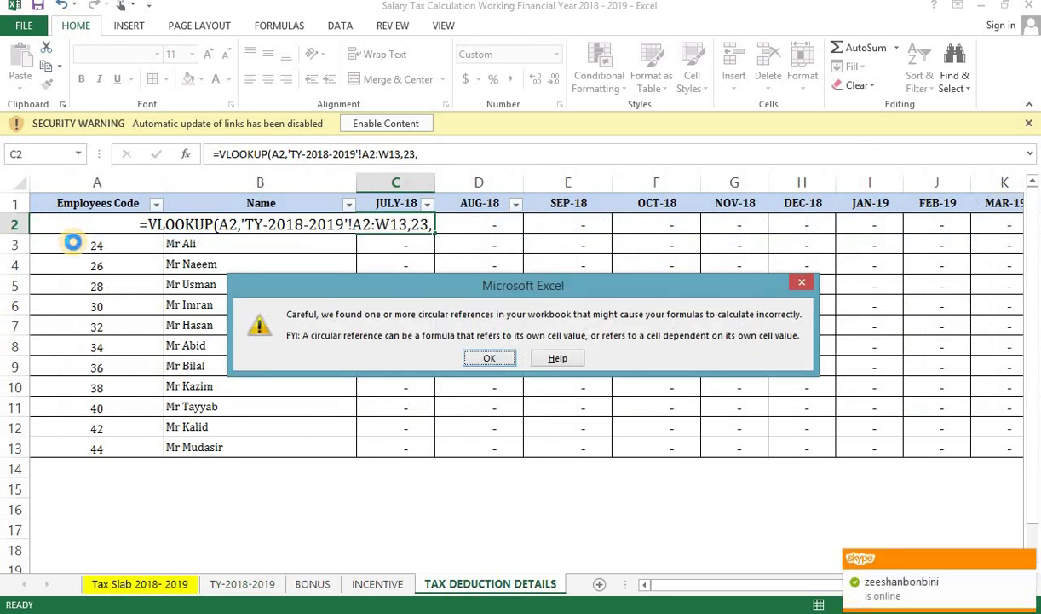
pyautogui.press('Return')
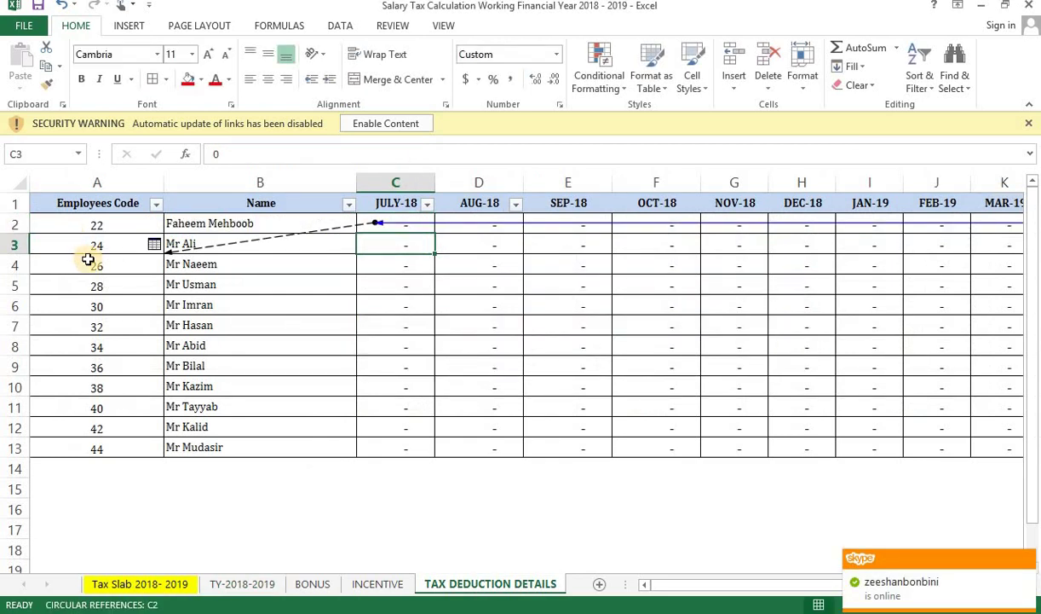
# Step: Undo the repeated lookup in C2 and check the existing name lookup formula in B2
pyautogui.click(115, 267)
pyautogui.click(245, 271)
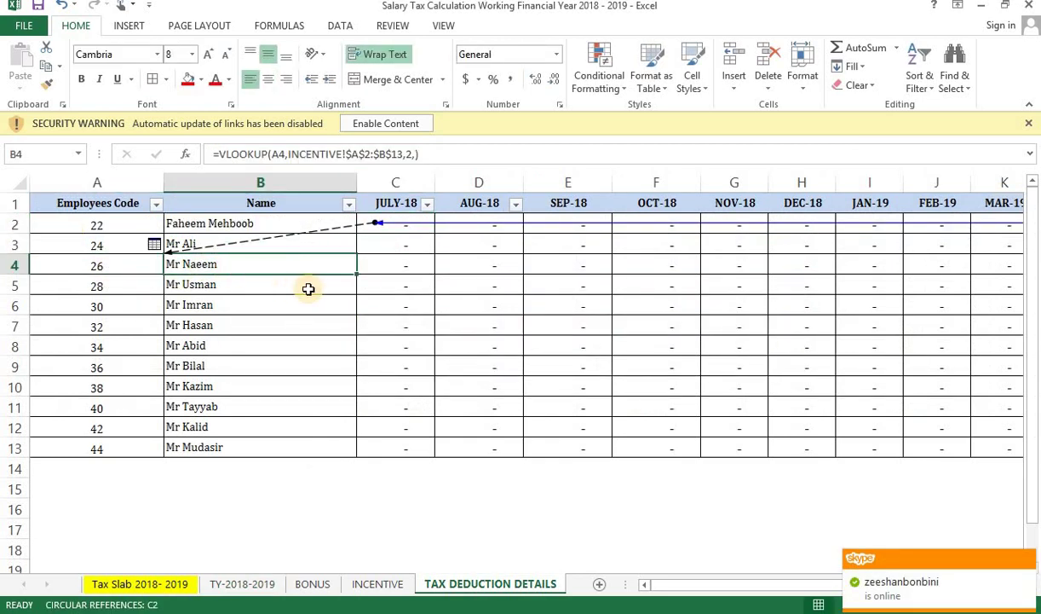
pyautogui.moveTo(281, 226); pyautogui.dragTo(281, 449)
pyautogui.click(419, 392)
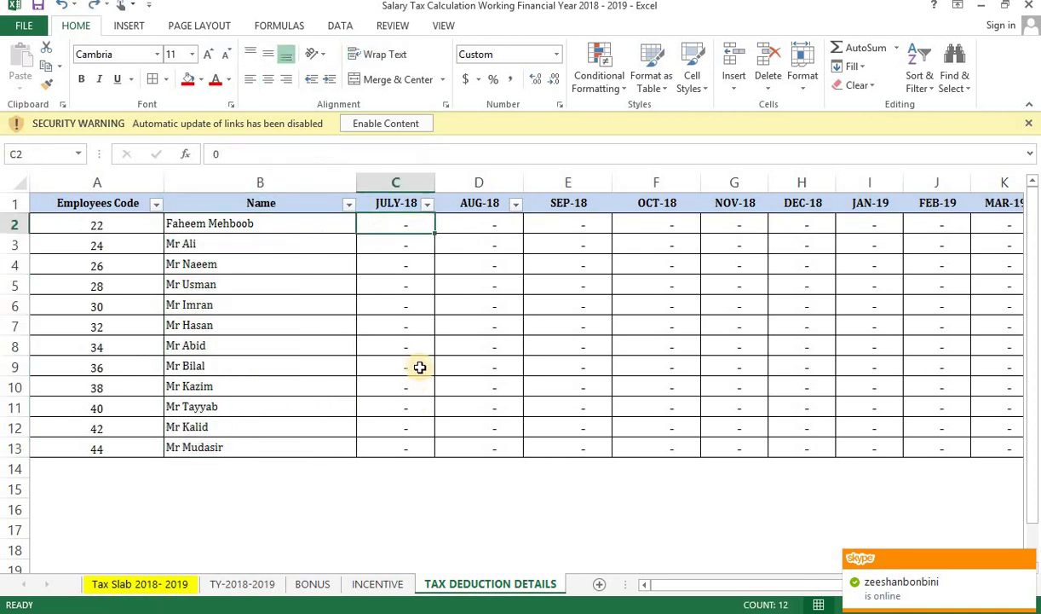
pyautogui.click(401, 225)
pyautogui.click(264, 229)
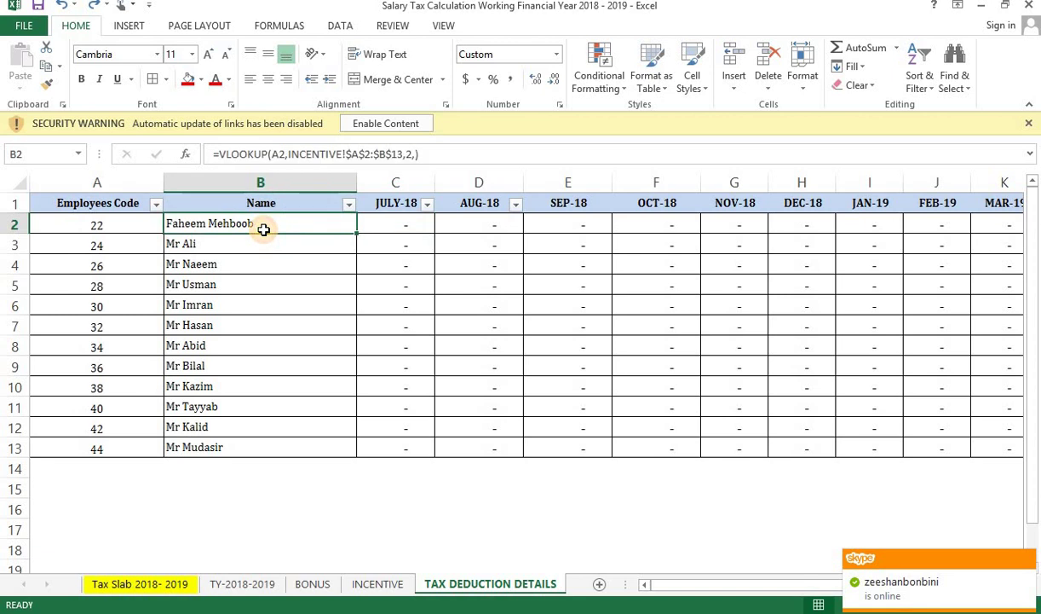
# Step: Copy the monthly tax deductions in W2:W13 on the TY-2018-2019 sheet
pyautogui.hotkey('ctrl', 'pageup')
pyautogui.hotkey('ctrl', 'pageup')
pyautogui.hotkey('ctrl', 'pageup')
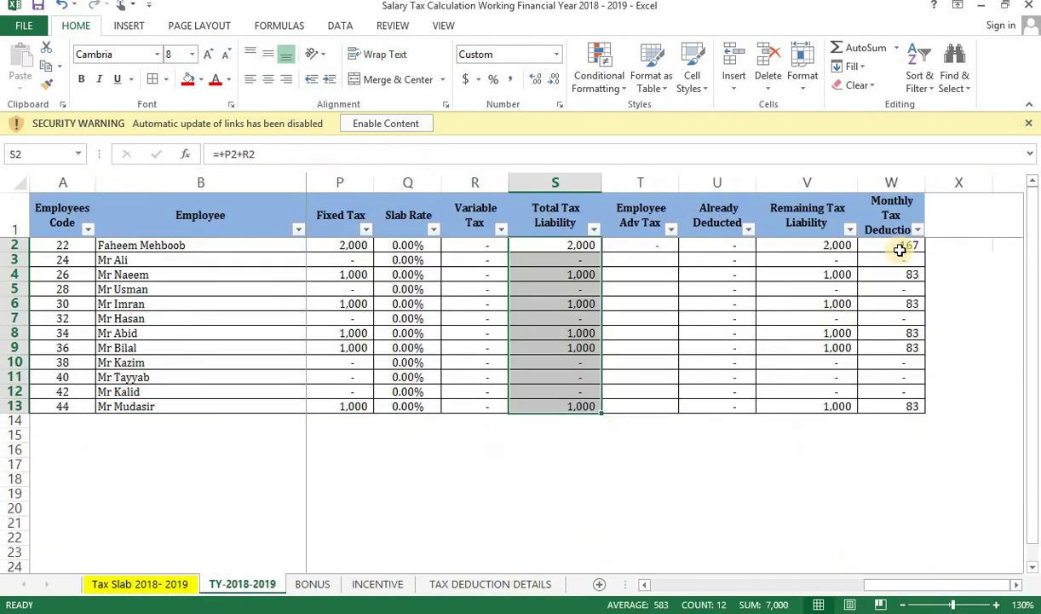
pyautogui.moveTo(900, 254); pyautogui.dragTo(916, 412)
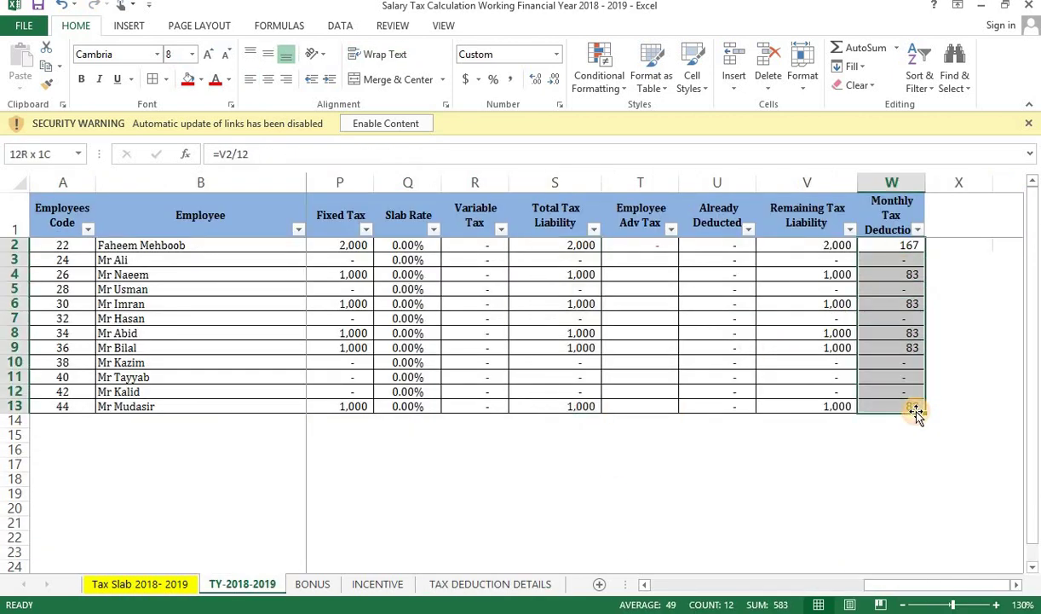
pyautogui.hotkey('ctrl', 'c')
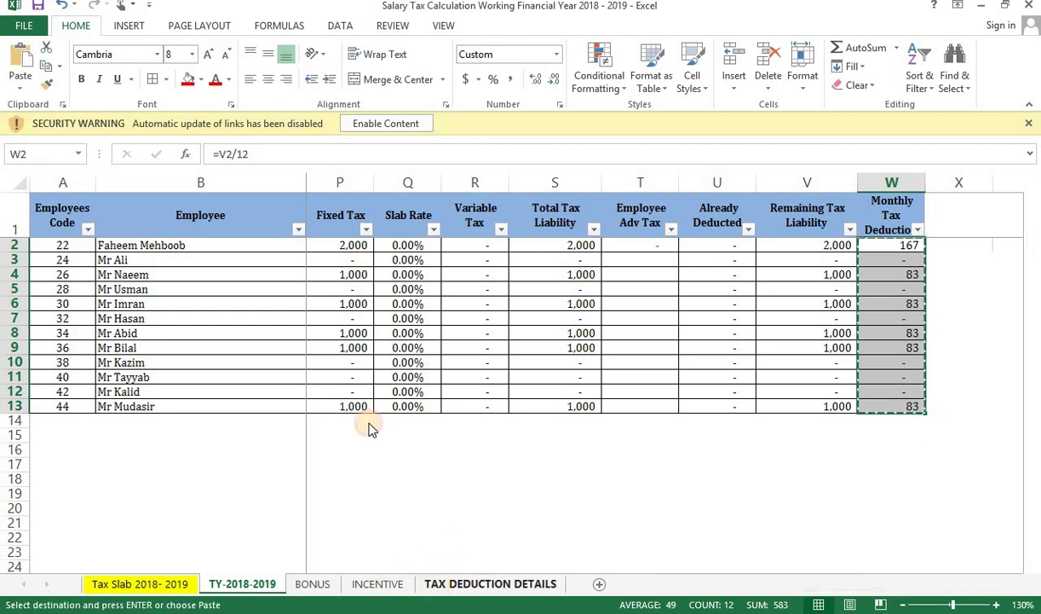
# Step: Paste the copied monthly deductions as values into the July-18 column, C2:C13, on the TAX DEDUCTION DETAILS sheet
pyautogui.hotkey('ctrl', 'pagedown')
pyautogui.hotkey('ctrl', 'pagedown')
pyautogui.hotkey('ctrl', 'pagedown')
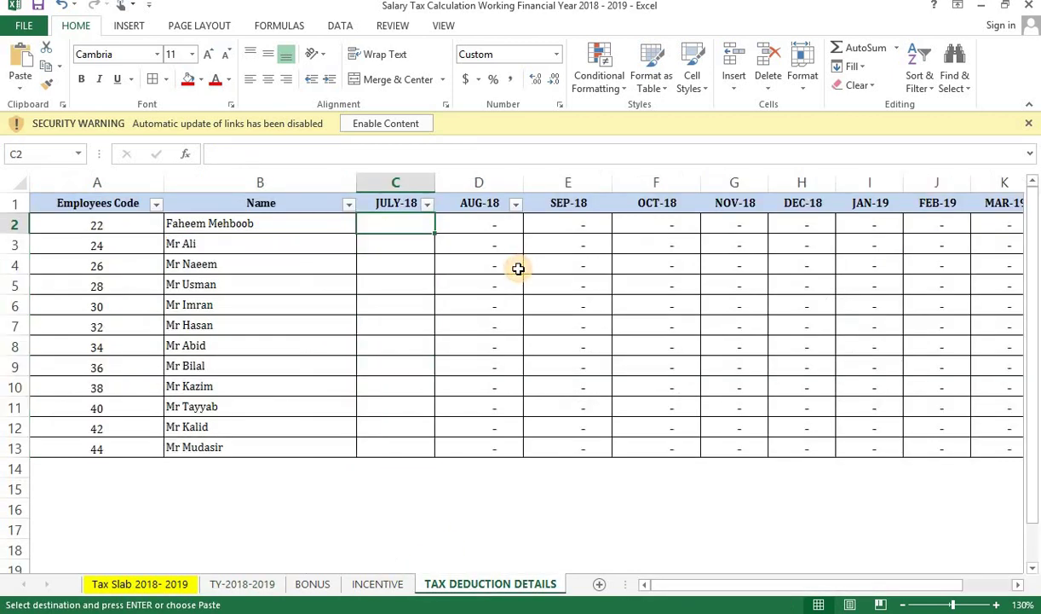
pyautogui.hotkey('ctrl', 'alt', 'v')
pyautogui.press('v')
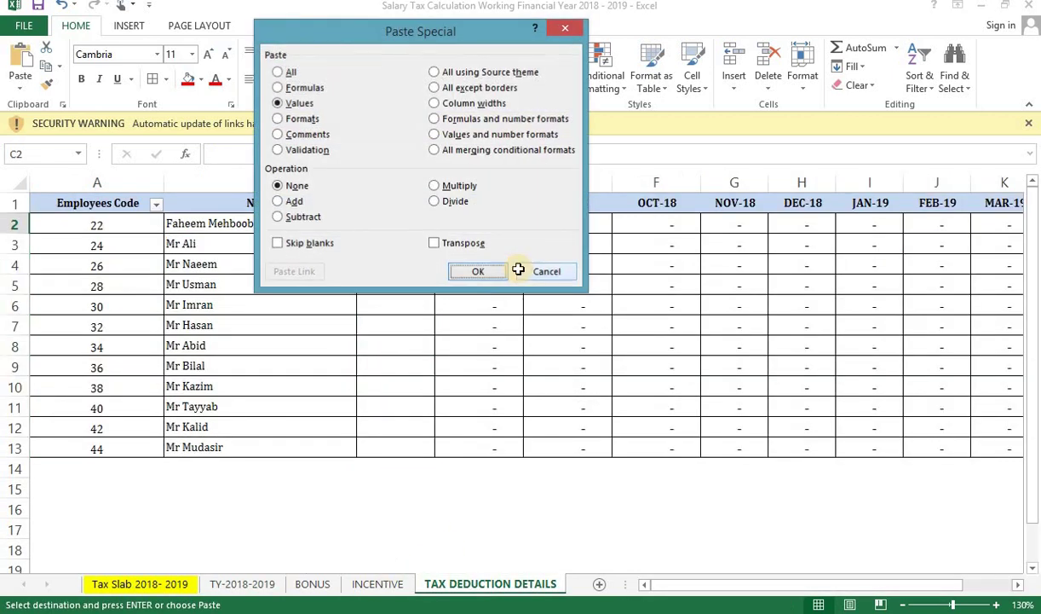
pyautogui.press('Return')
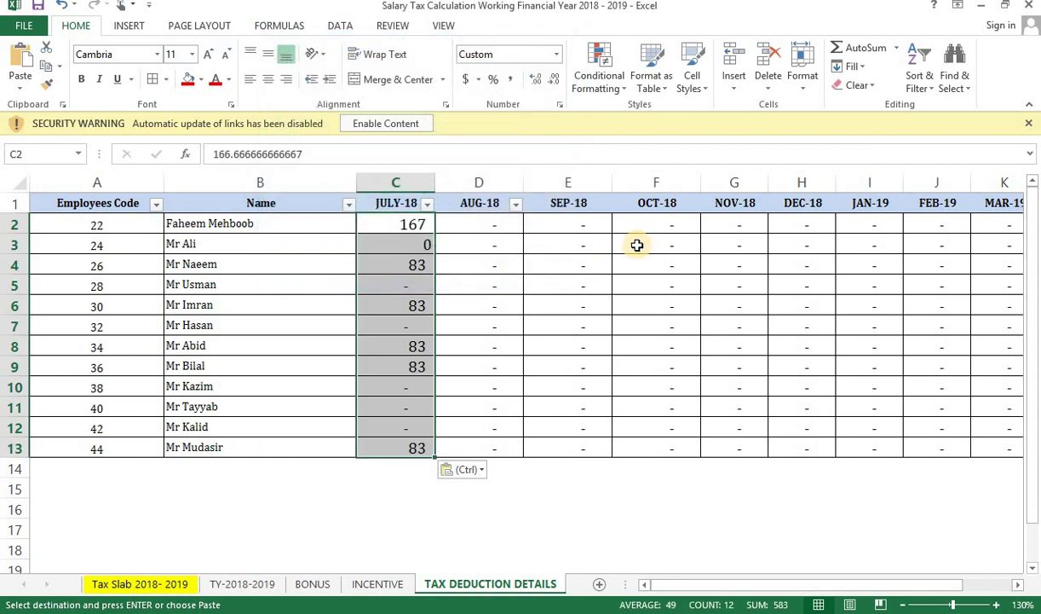
# Step: Examine the first employee's total tax liability and the already deducted formula in U2 on TY-2018-2019, and clear the copy selection
pyautogui.click(243, 586)
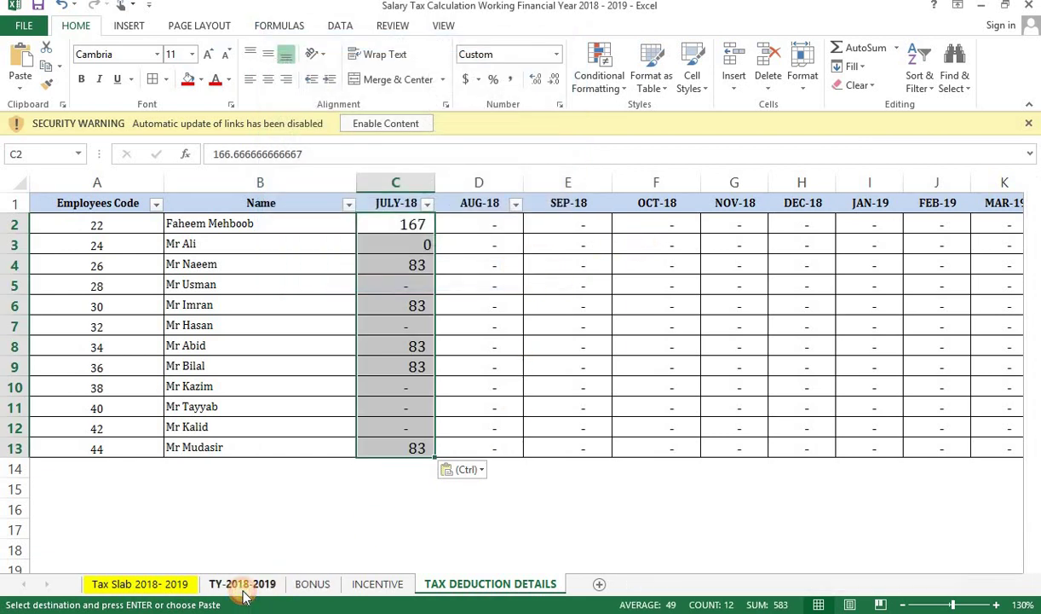
pyautogui.click(473, 314)
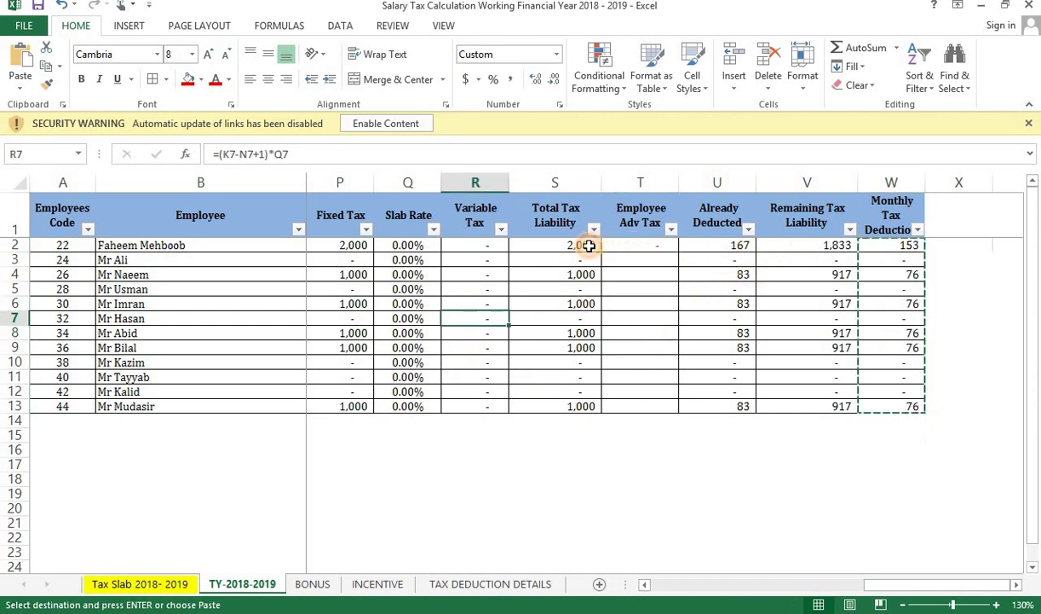
pyautogui.click(589, 245)
pyautogui.press('Right')
pyautogui.press('Right')
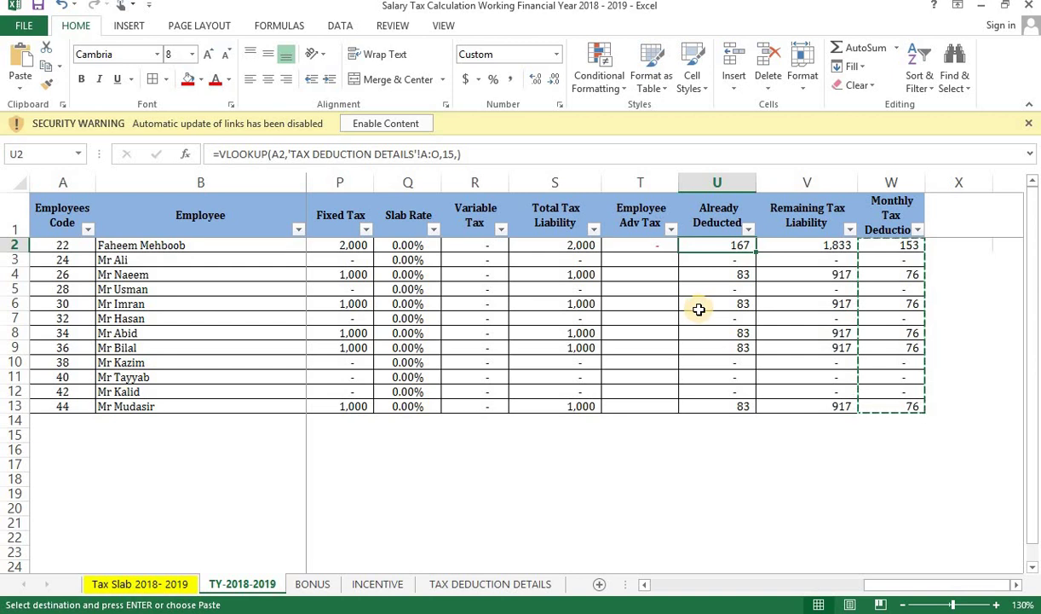
pyautogui.press('Escape')
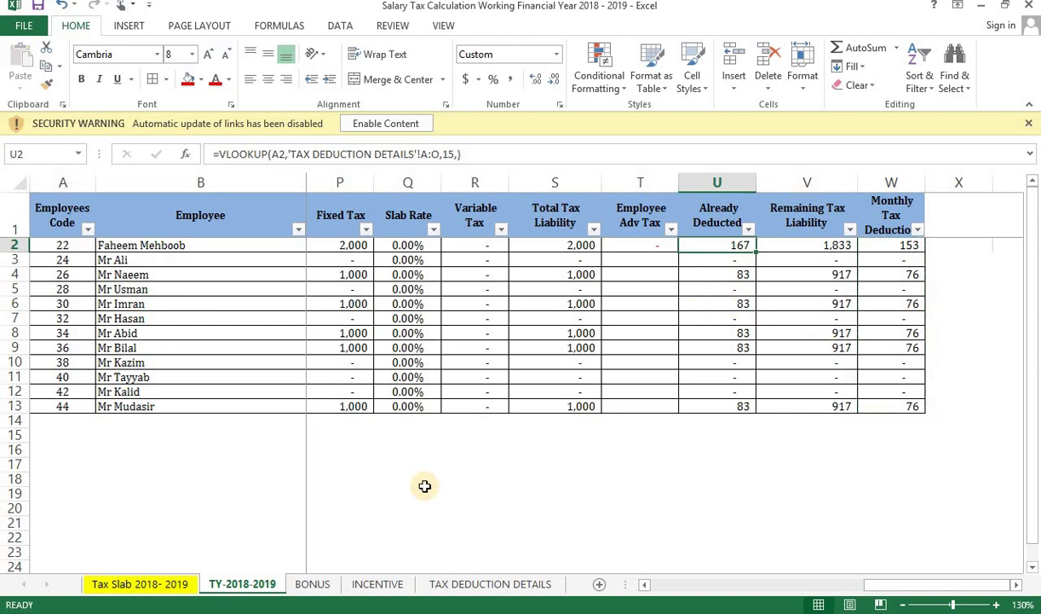
# Step: Compare the July-18 deductions on TAX DEDUCTION DETAILS with the already deducted lookup in U2 and the monthly deduction formula on TY-2018-2019
pyautogui.click(483, 572)
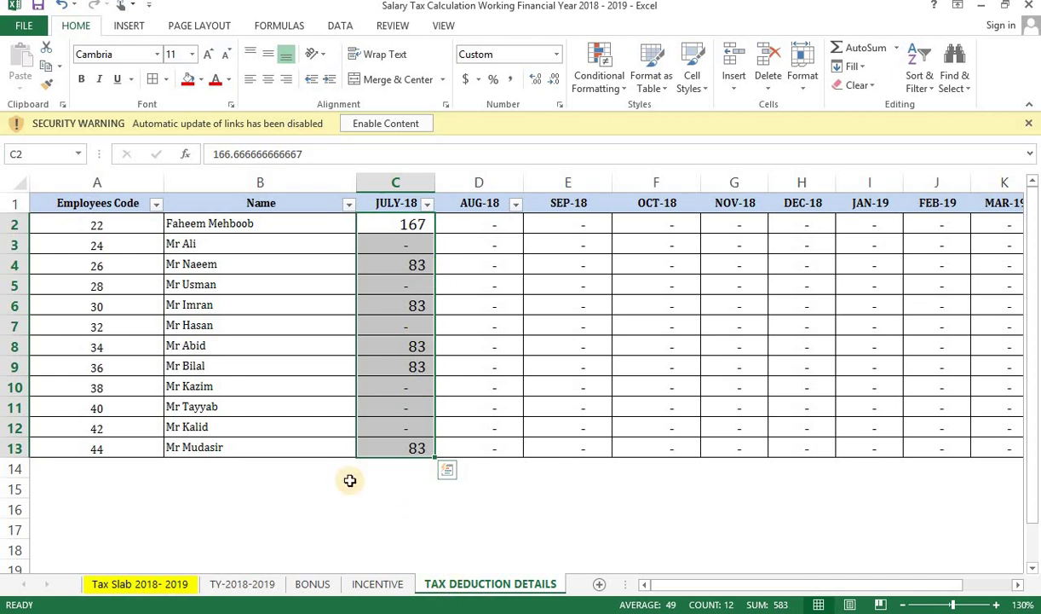
pyautogui.hotkey('ctrl', 'pageup')
pyautogui.hotkey('ctrl', 'pageup')
pyautogui.hotkey('ctrl', 'pageup')
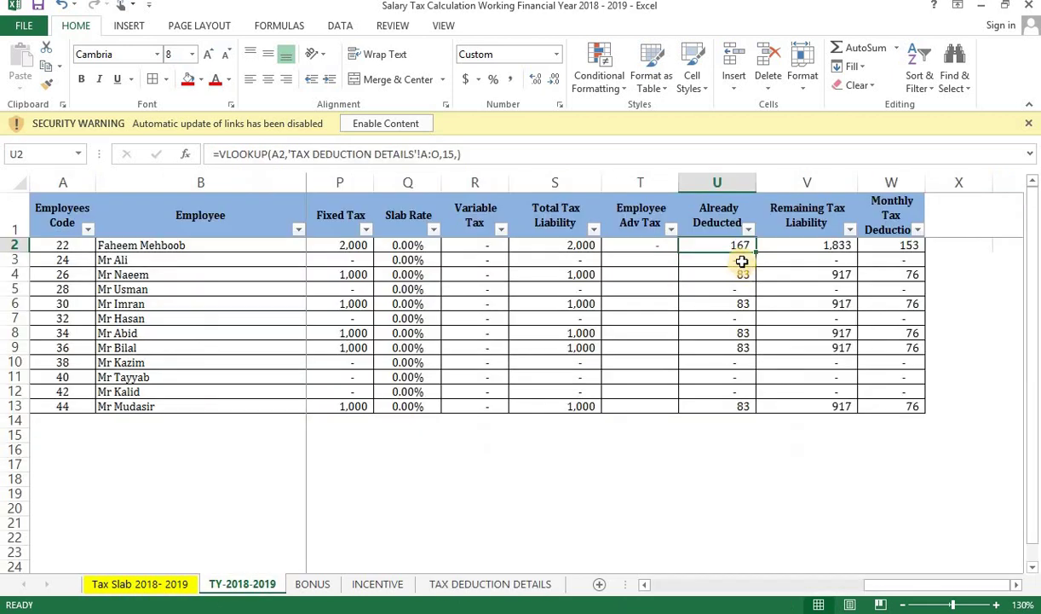
pyautogui.press('F2')
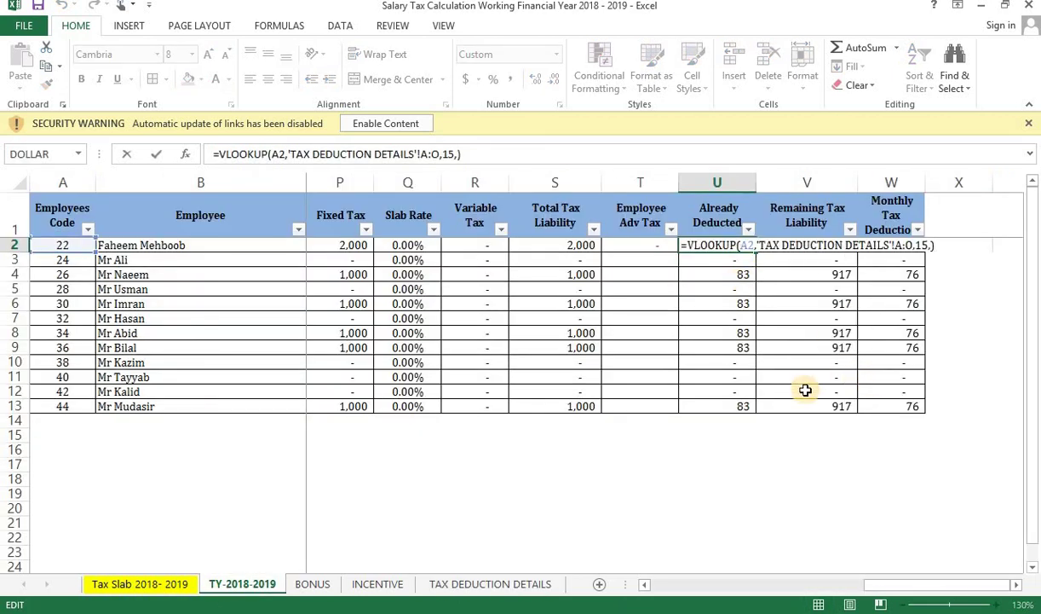
pyautogui.press('Escape')
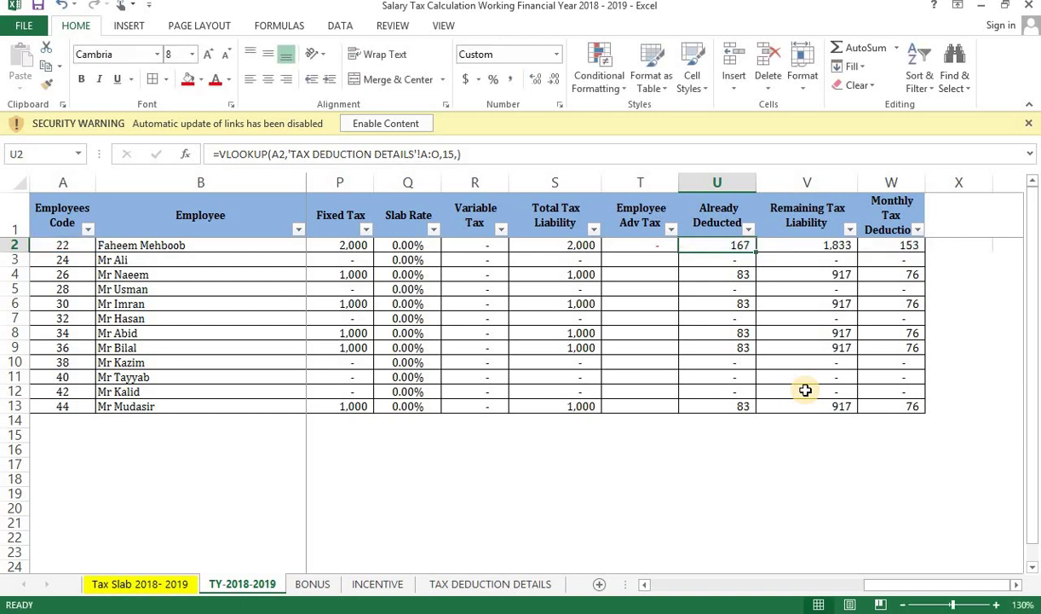
pyautogui.press('Right')
pyautogui.press('Right')
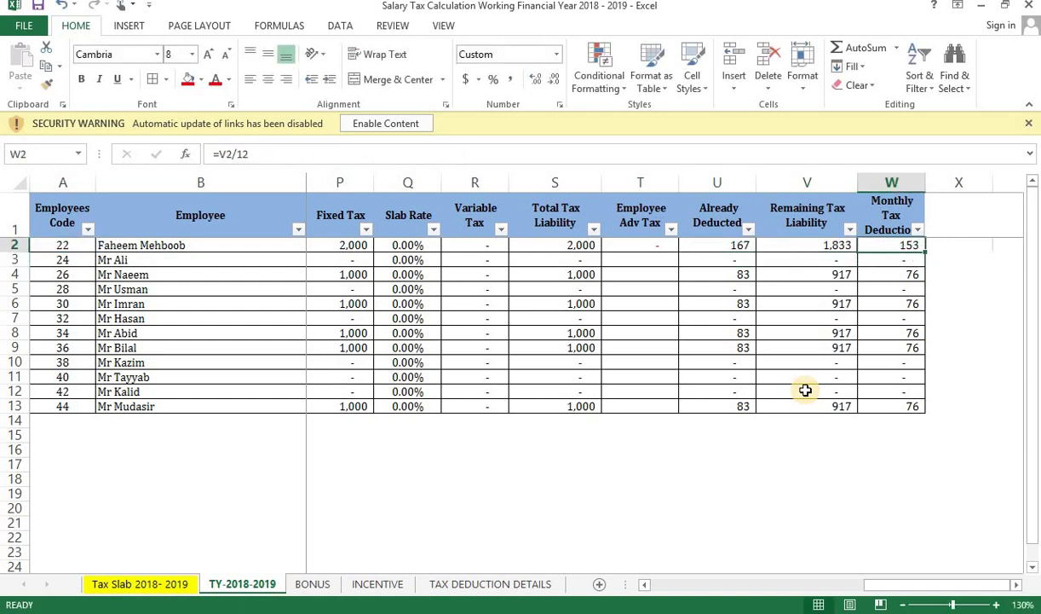
# Step: Review July-18 deductions C2:C13 on TAX DEDUCTION DETAILS and inspect the U2 lookup formula on TY-2018-2019, dismissing the notification
pyautogui.click(510, 585)
pyautogui.click(206, 225)
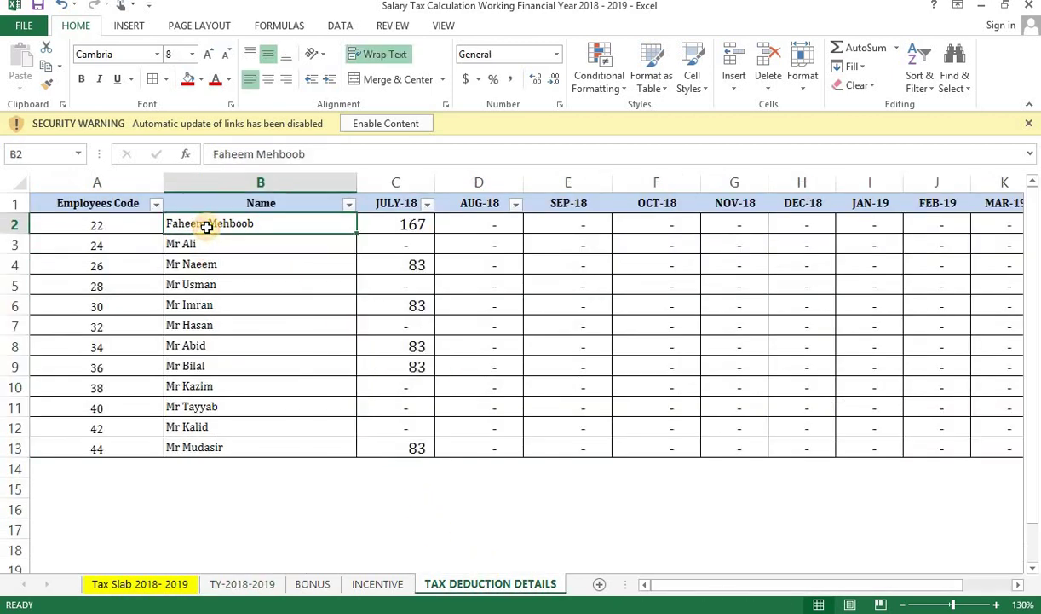
pyautogui.moveTo(395, 224); pyautogui.dragTo(396, 452)
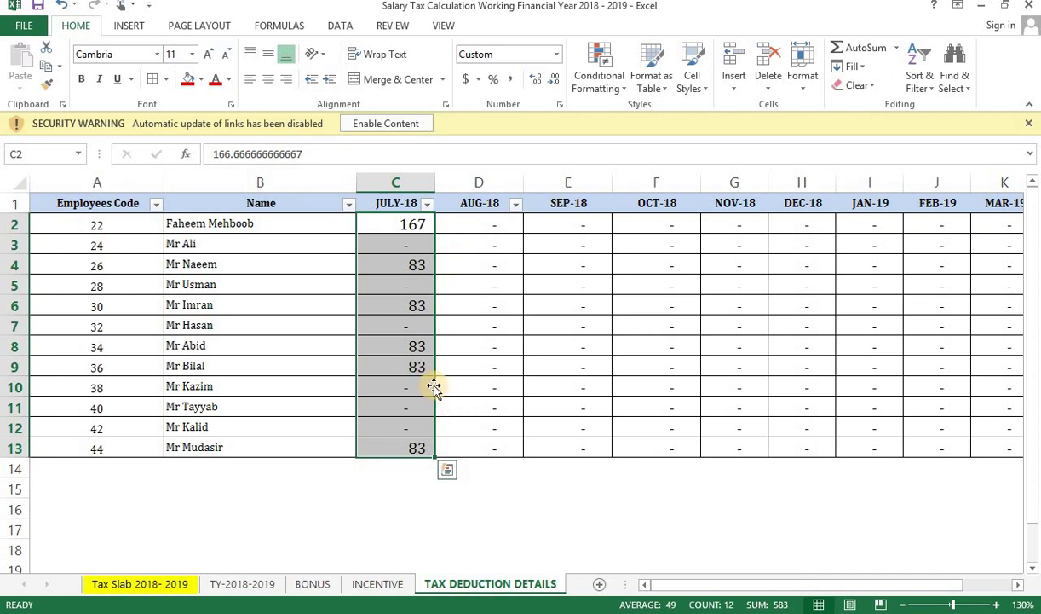
pyautogui.click(242, 584)
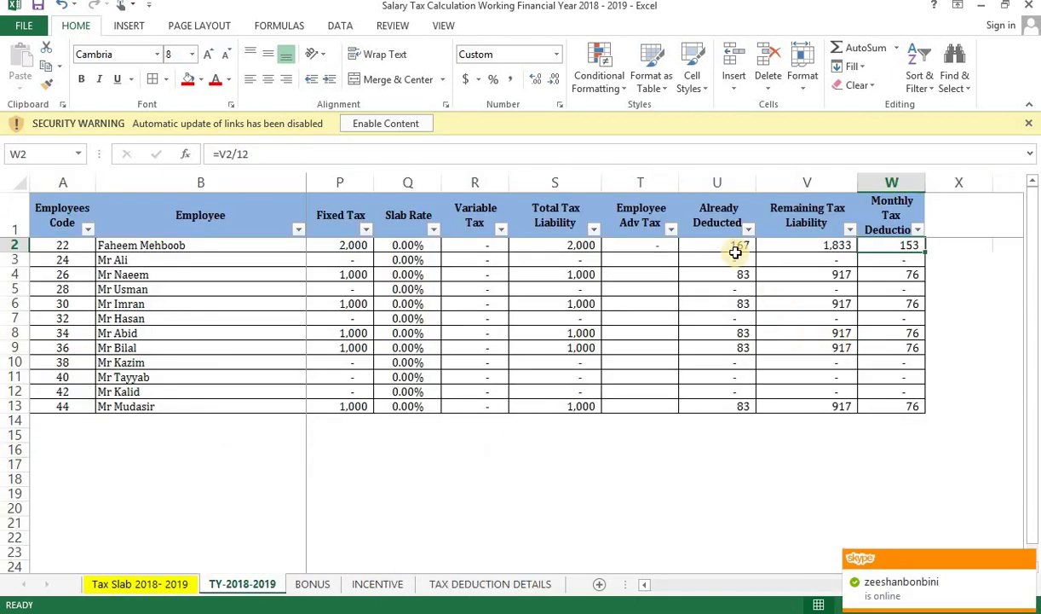
pyautogui.click(736, 248)
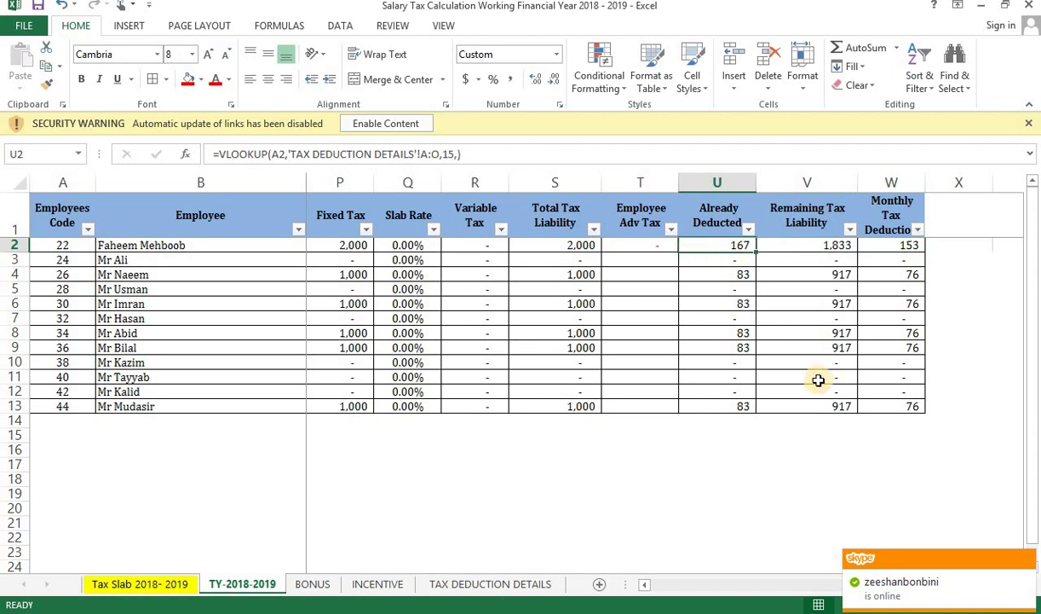
pyautogui.click(1027, 566)
pyautogui.press('F2')
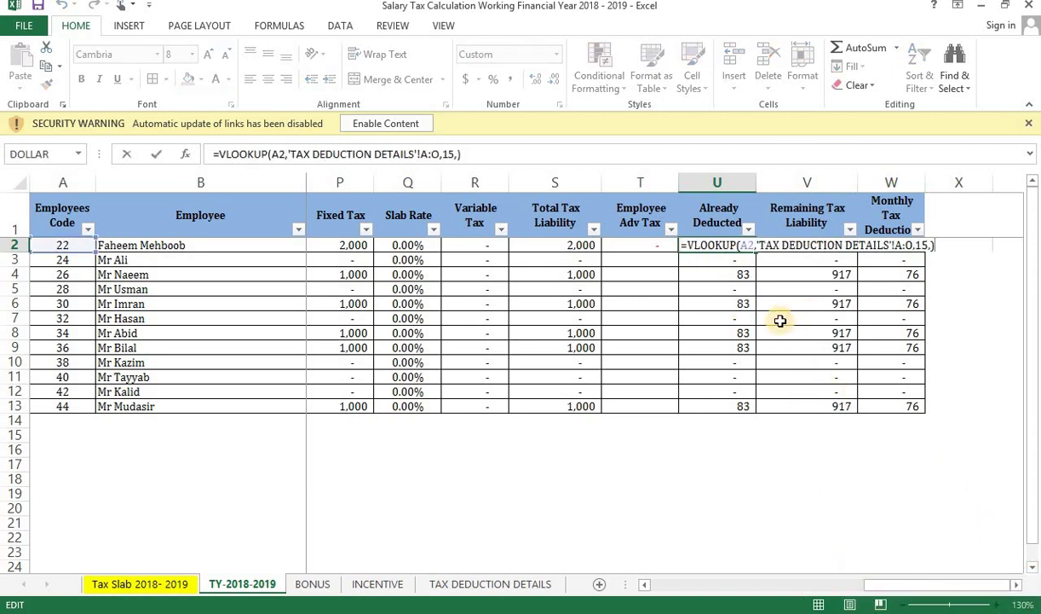
pyautogui.press('Escape')
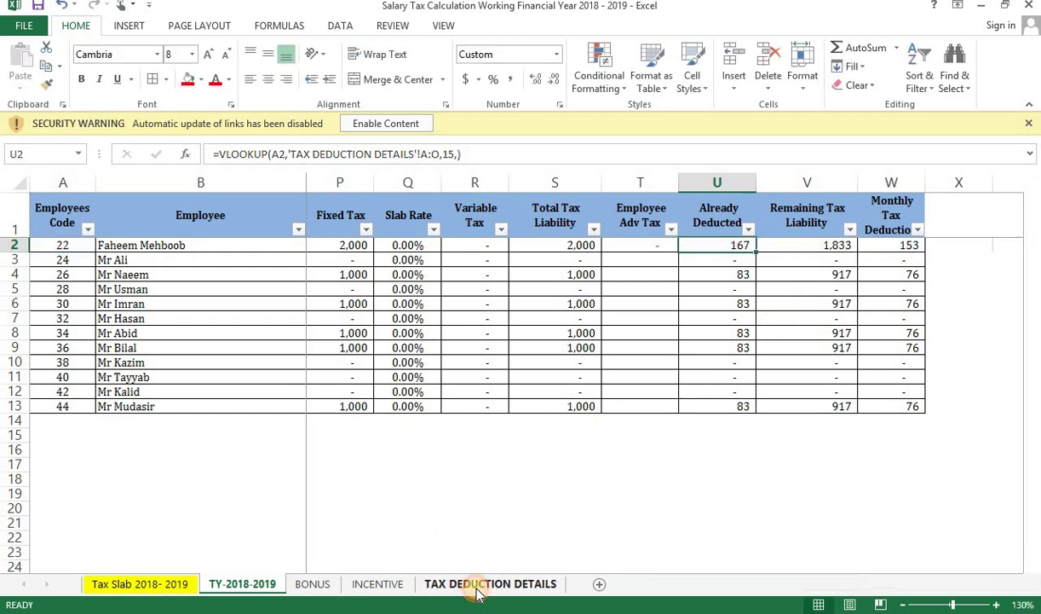
# Step: Look across the monthly columns on the TAX DEDUCTION DETAILS sheet that feed the already deducted lookup
pyautogui.click(474, 584)
pyautogui.moveTo(694, 586); pyautogui.dragTo(800, 580)
pyautogui.moveTo(660, 590); pyautogui.dragTo(651, 585)
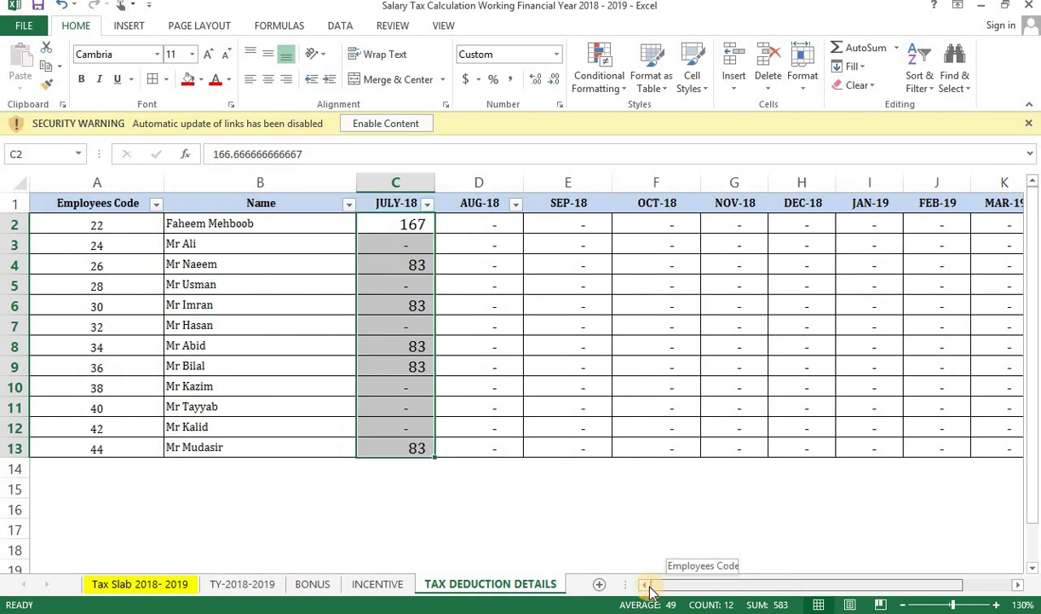
# Step: Examine how the remaining tax liability in V2 on TY-2018-2019 draws on total liability, employee advance tax and already deducted tax
pyautogui.click(268, 585)
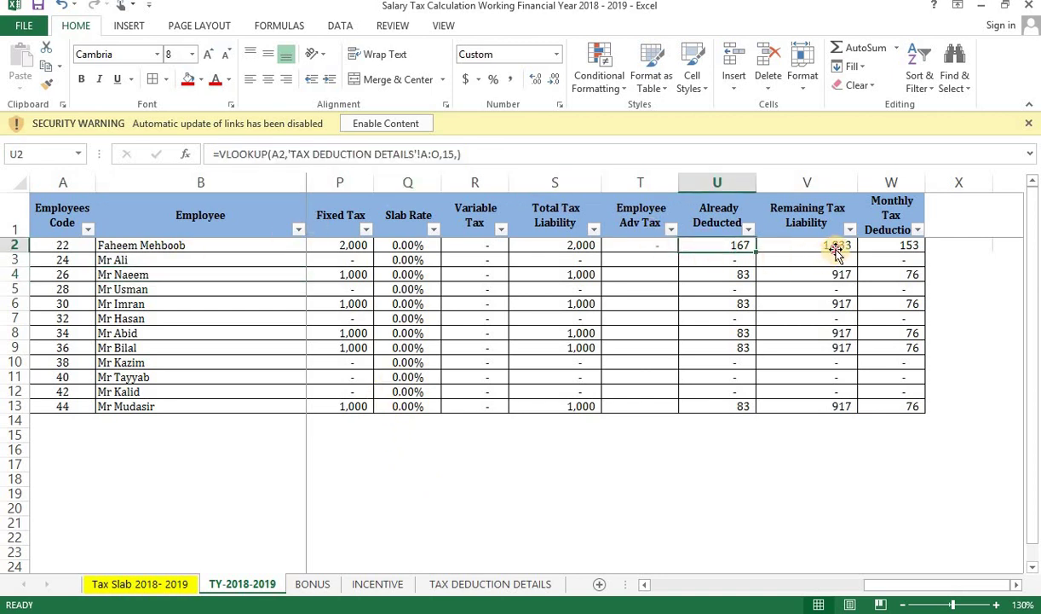
pyautogui.click(836, 248)
pyautogui.press('Left')
pyautogui.press('Left')
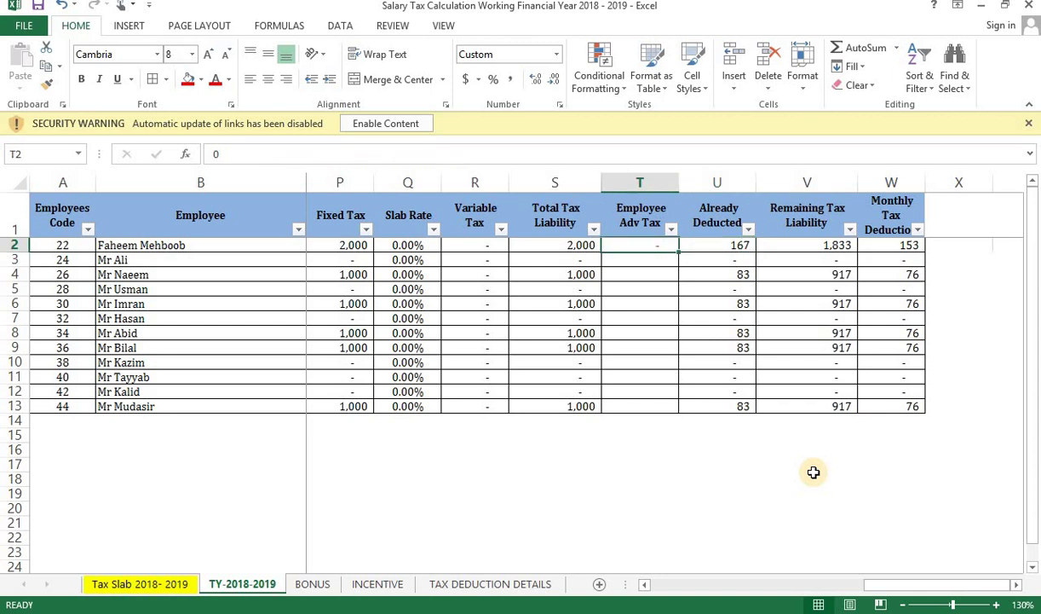
pyautogui.press('Left')
pyautogui.press('Right')
pyautogui.press('Right')
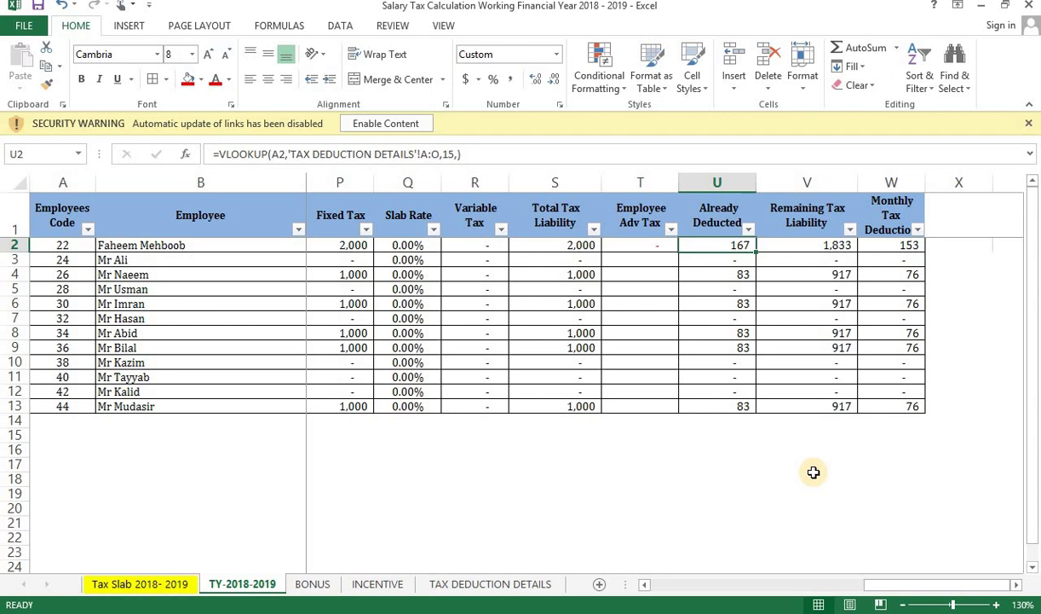
pyautogui.press('Right')
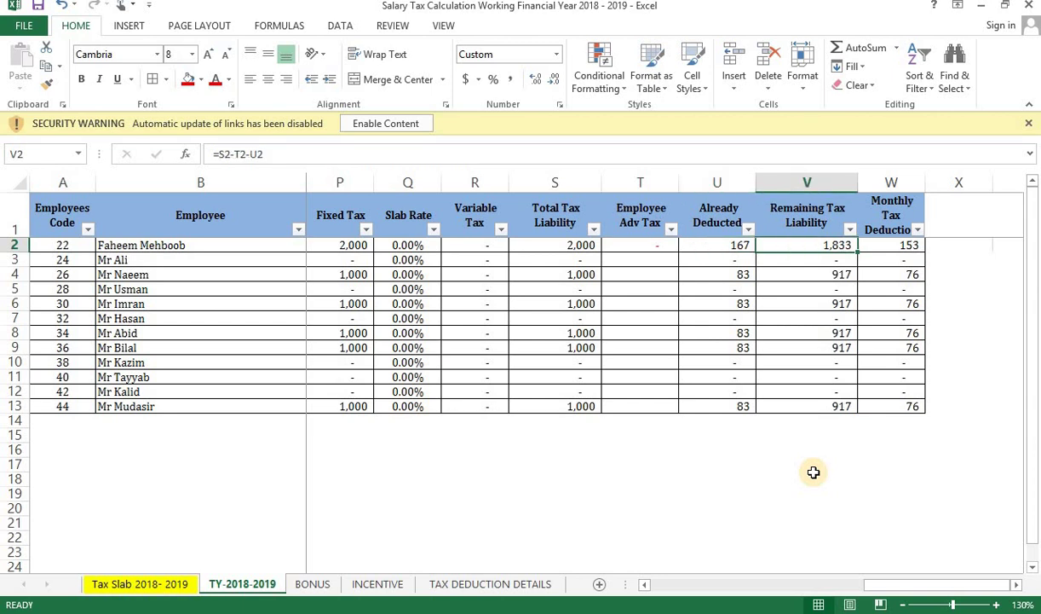
# Step: Change the monthly tax deduction formula in W2 to =V2/11 and copy it to W3:W13
pyautogui.press('Right')
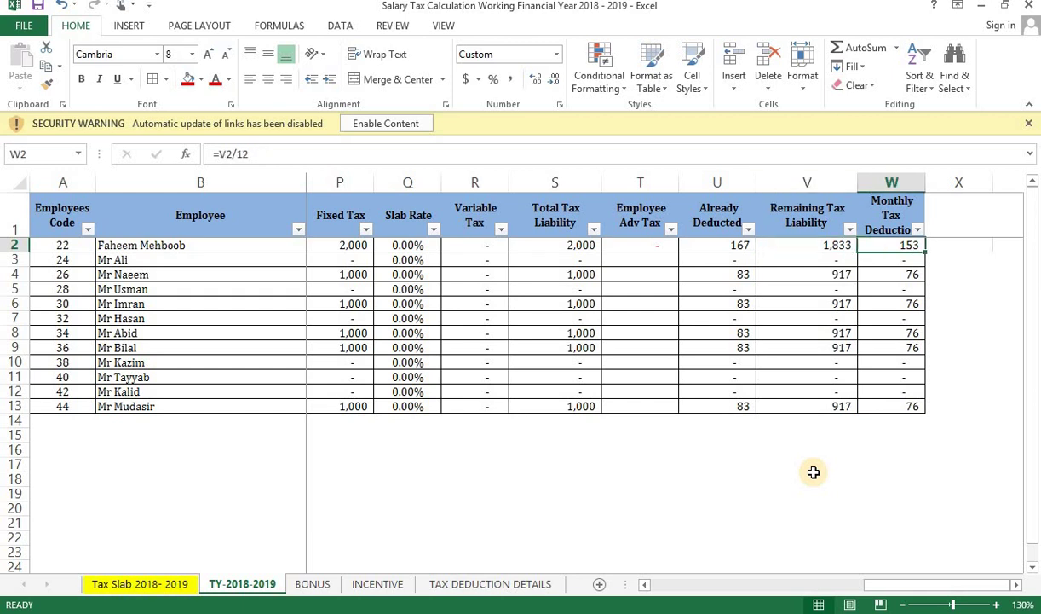
pyautogui.press('F2')
pyautogui.press('BackSpace')
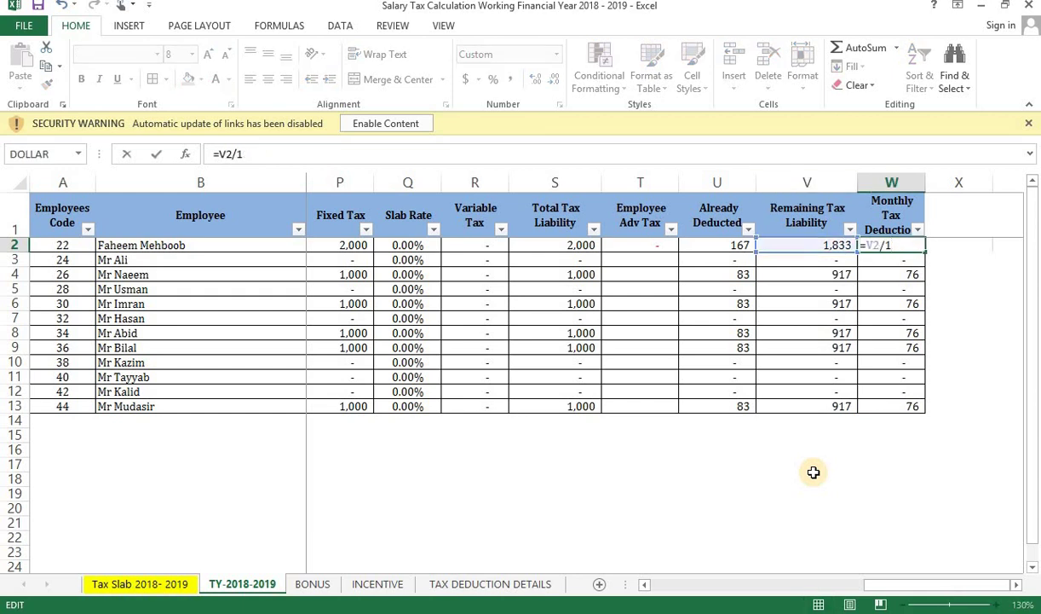
pyautogui.write('1')
pyautogui.press('Return')
pyautogui.hotkey('ctrl', 'c')
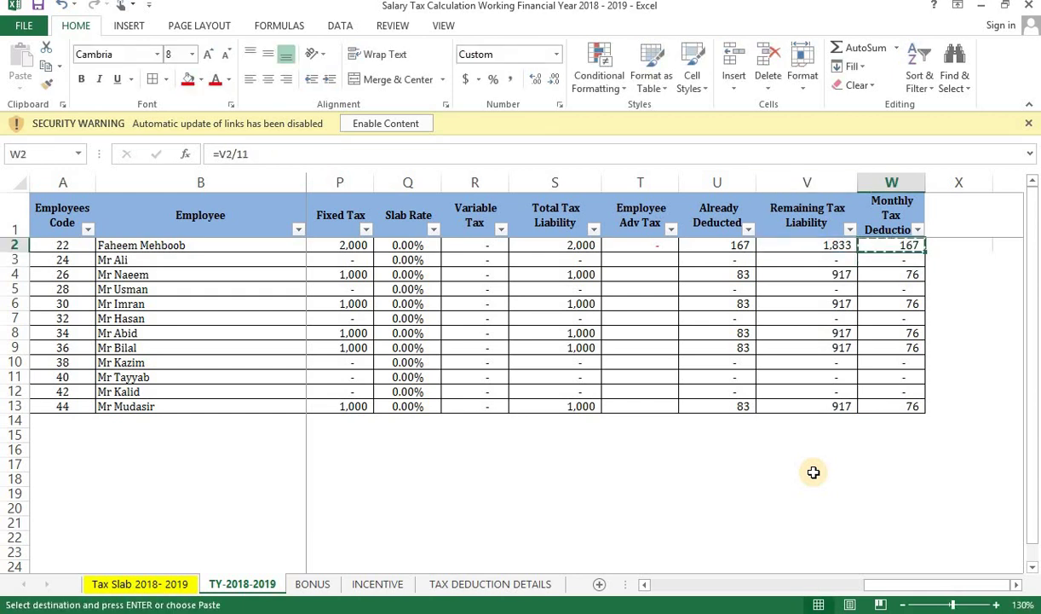
pyautogui.hotkey('ctrl', 'shift', 'Down')
pyautogui.hotkey('ctrl', 'v')
pyautogui.press('Escape')
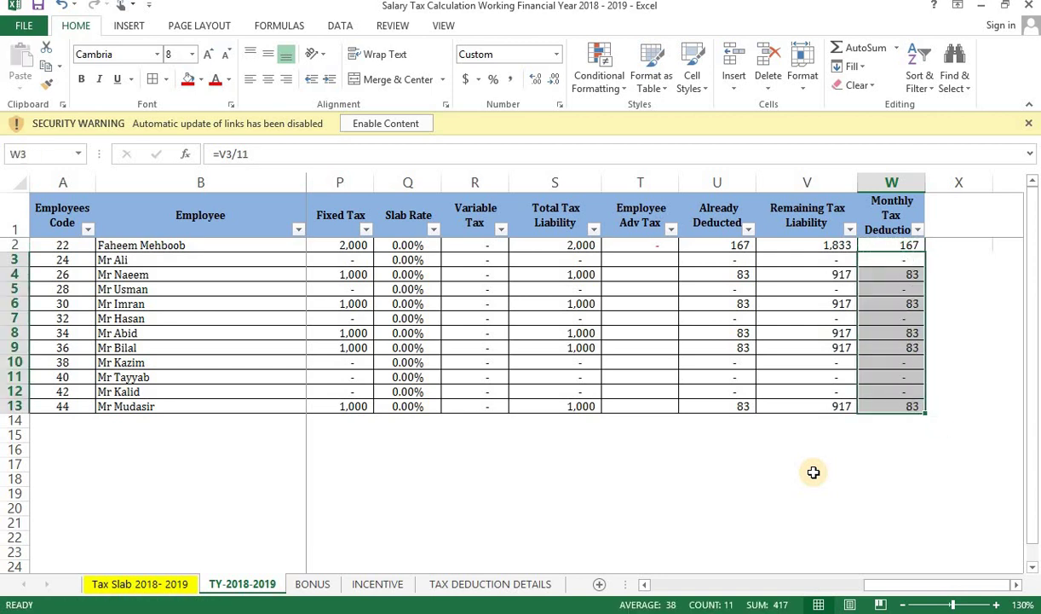
# Step: Copy the recalculated monthly tax deductions in W2:W13 on the TY-2018-2019 sheet
pyautogui.press('Up')
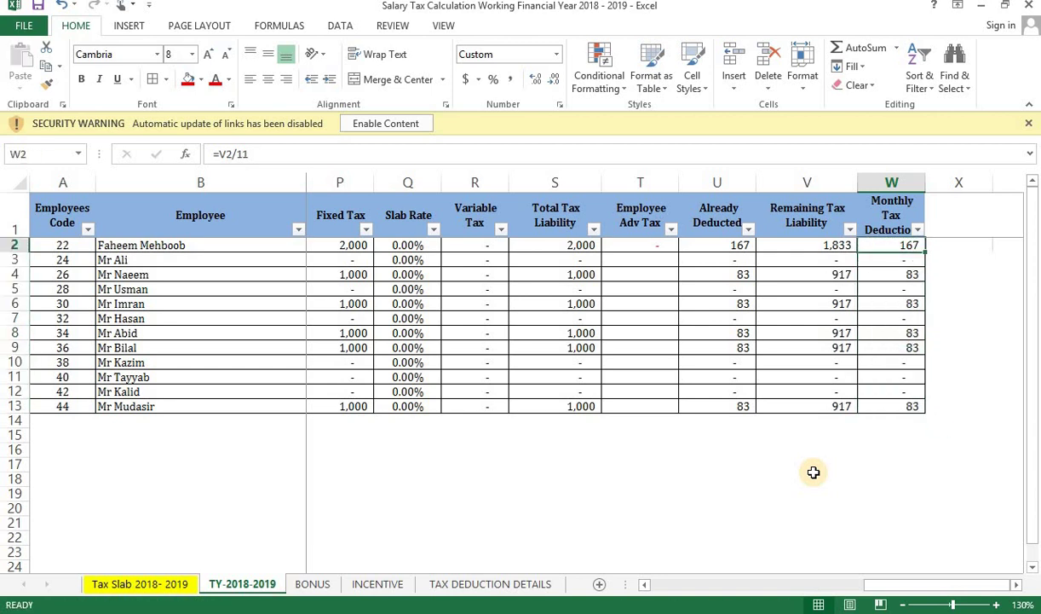
pyautogui.hotkey('shift', 'Down')
pyautogui.hotkey('shift', 'Down')
pyautogui.hotkey('shift', 'Down')
pyautogui.hotkey('shift', 'Down')
pyautogui.hotkey('shift', 'Down')
pyautogui.hotkey('shift', 'Down')
pyautogui.hotkey('shift', 'Down')
pyautogui.hotkey('shift', 'Down')
pyautogui.hotkey('shift', 'Down')
pyautogui.hotkey('shift', 'Down')
pyautogui.hotkey('shift', 'Down')
pyautogui.hotkey('ctrl', 'c')
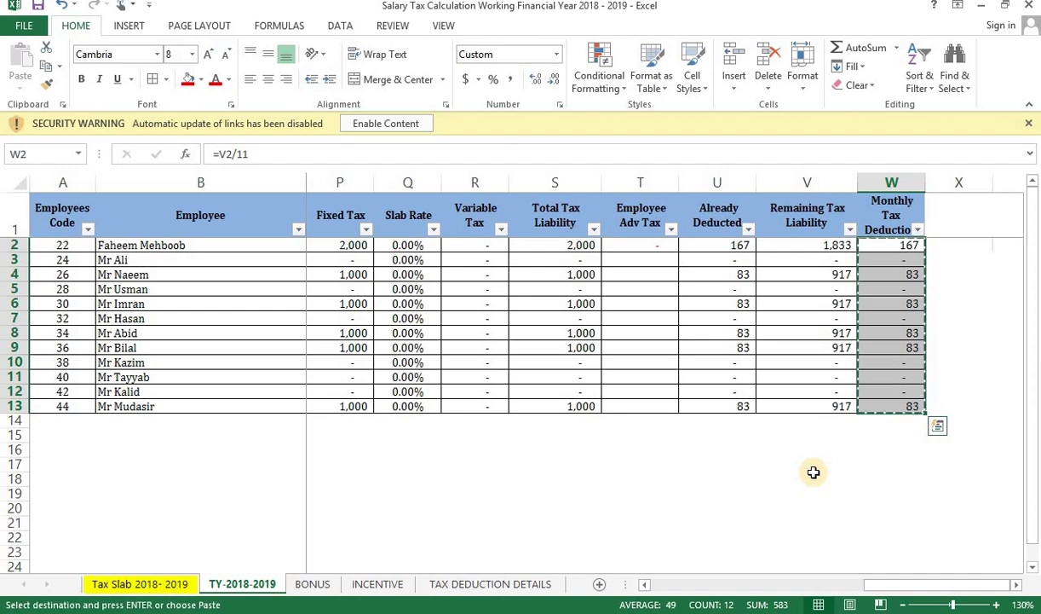
# Step: Paste the copied deductions as values into the Aug-18 column, D2:D13, on the TAX DEDUCTION DETAILS sheet
pyautogui.click(487, 585)
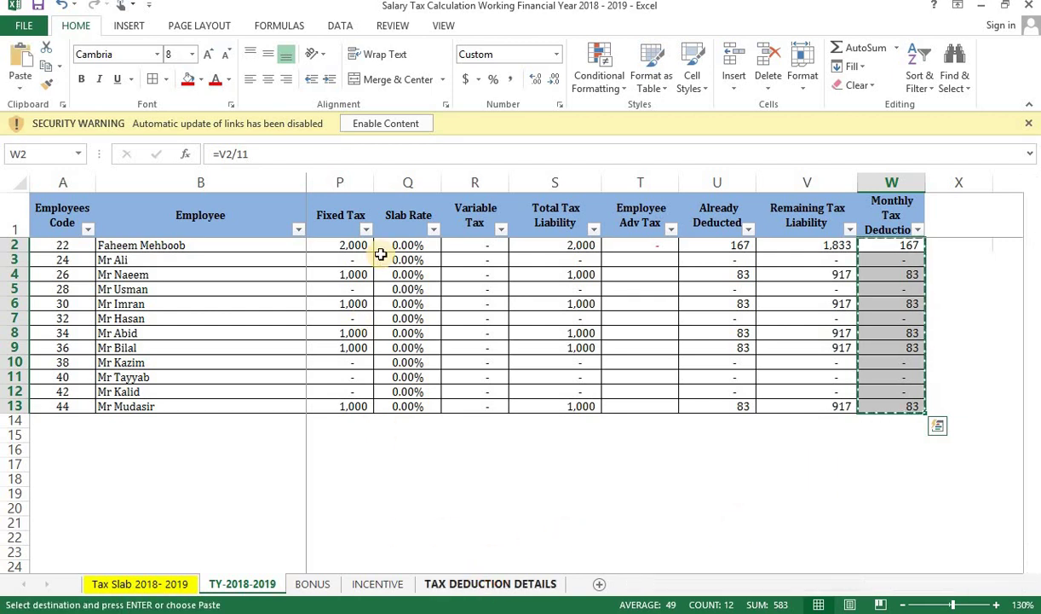
pyautogui.click(482, 225)
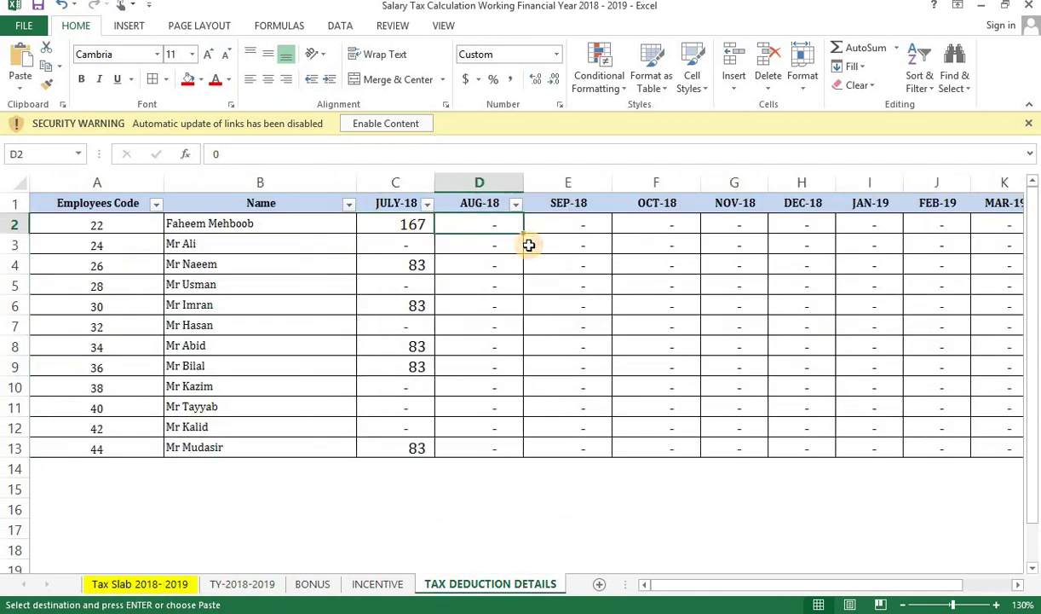
pyautogui.hotkey('ctrl', 'alt', 'v')
pyautogui.press('Down')
pyautogui.press('Down')
pyautogui.press('Return')
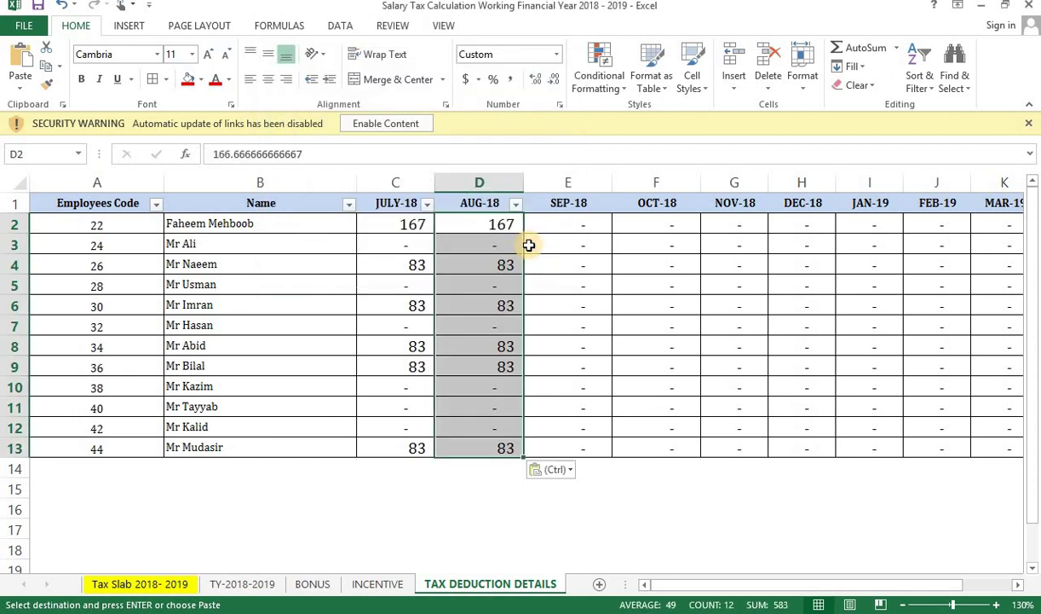
# Step: Check the first employee's total deduction formula in O2 against the monthly deduction cells in row 2
pyautogui.moveTo(870, 584); pyautogui.dragTo(944, 585)
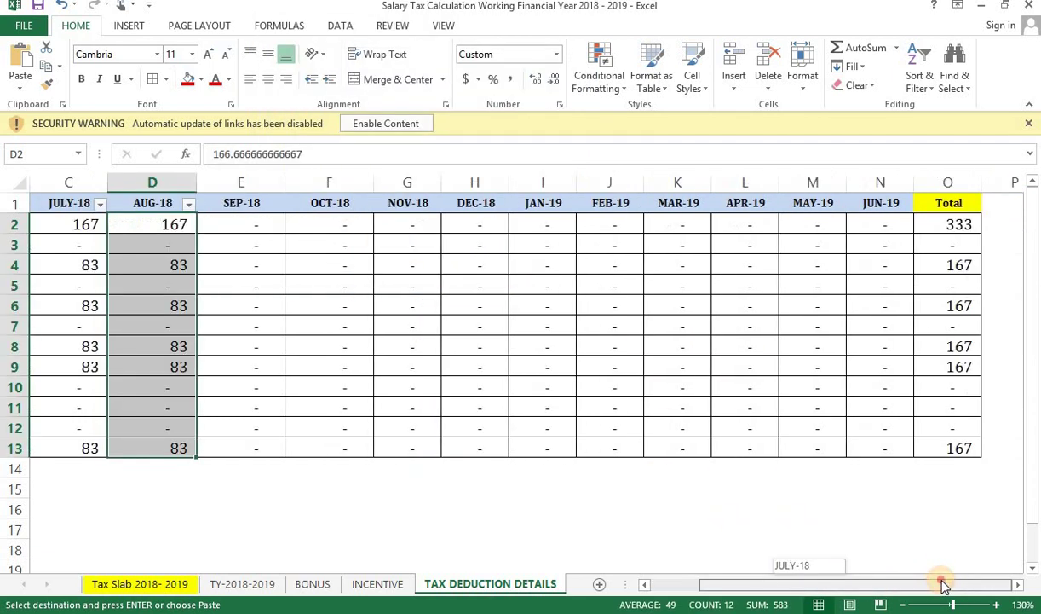
pyautogui.click(961, 225)
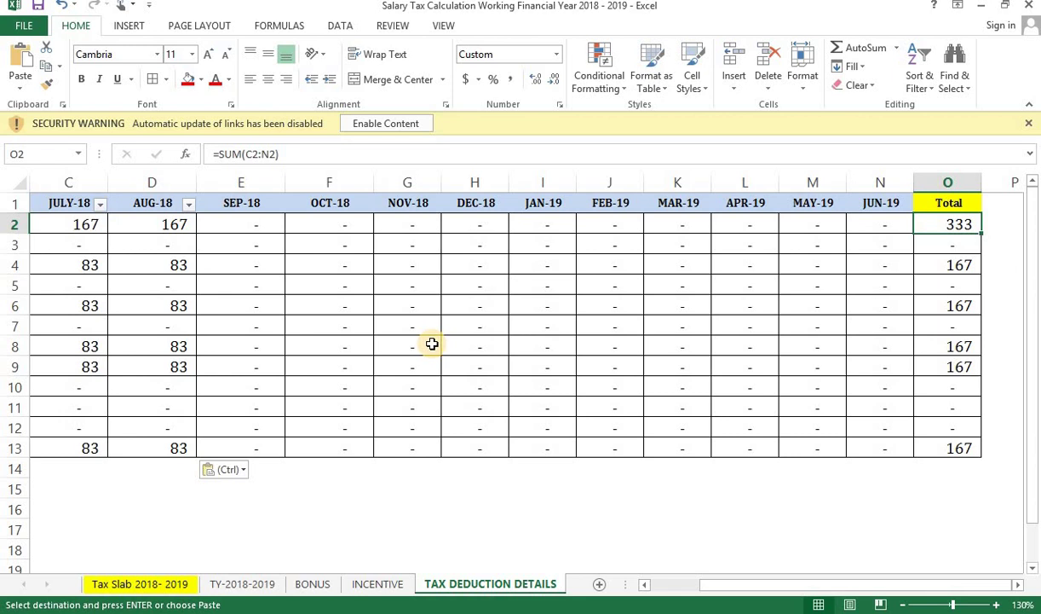
pyautogui.moveTo(744, 583); pyautogui.dragTo(649, 584)
pyautogui.click(422, 227)
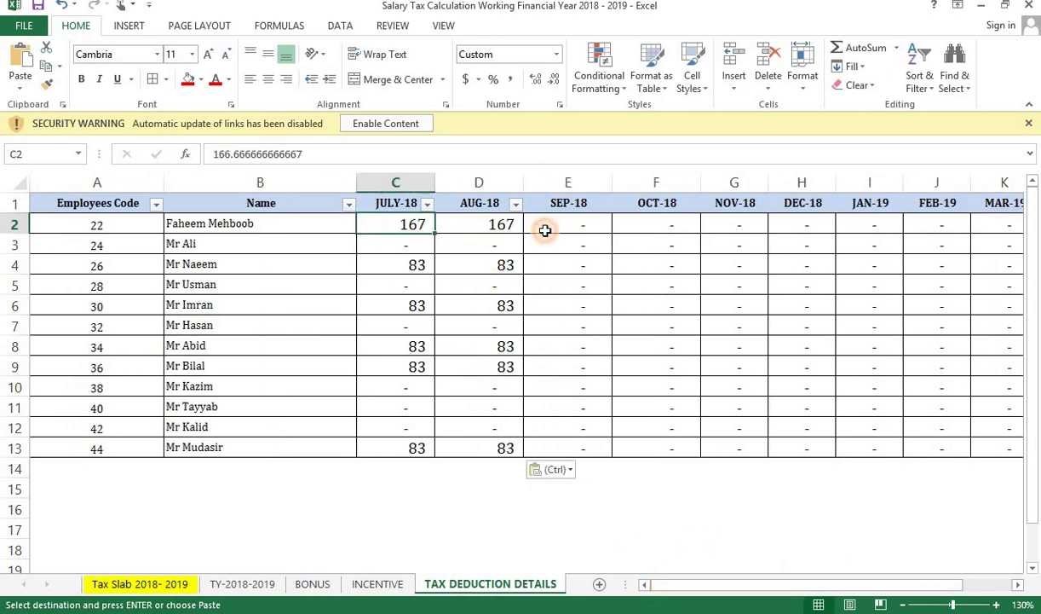
pyautogui.click(546, 226)
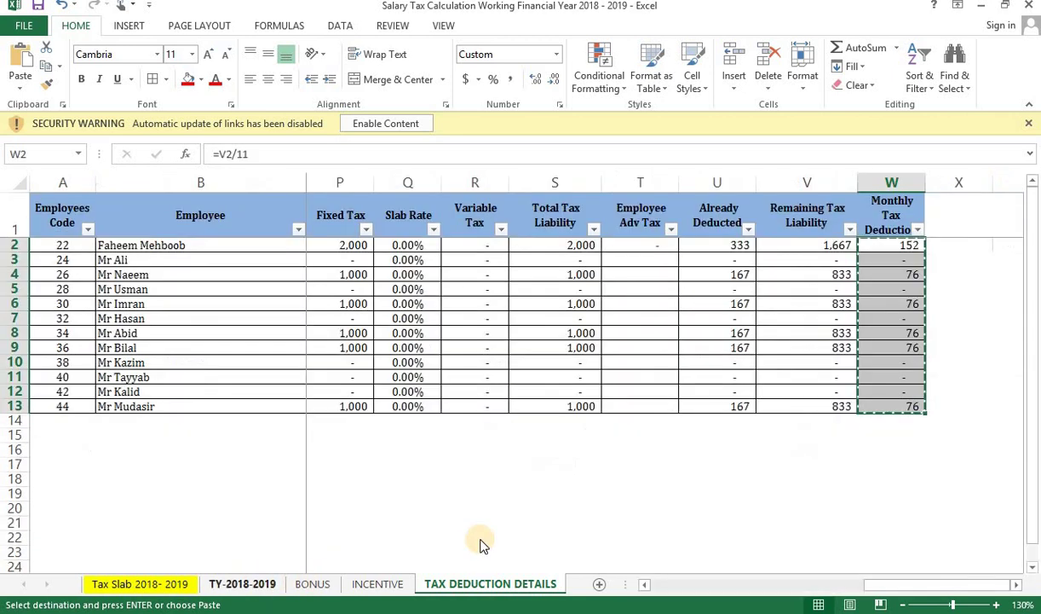
# Step: Review the updated already deducted amounts in U2:U13 and the first employee's monthly deduction on the TY-2018-2019 sheet
pyautogui.click(242, 584)
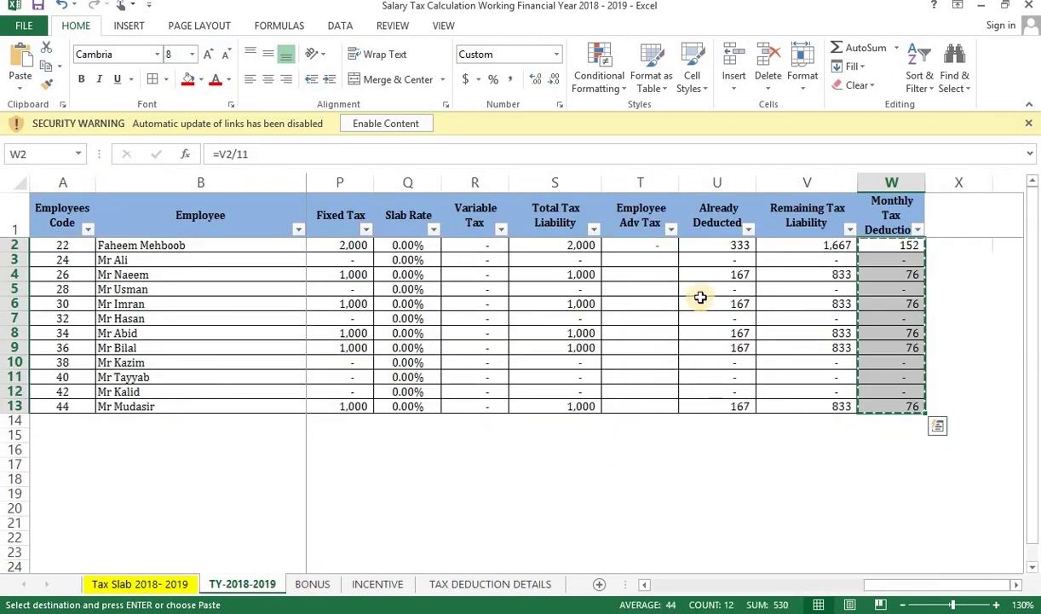
pyautogui.moveTo(707, 246); pyautogui.dragTo(732, 422)
pyautogui.press('Right')
pyautogui.press('Right')
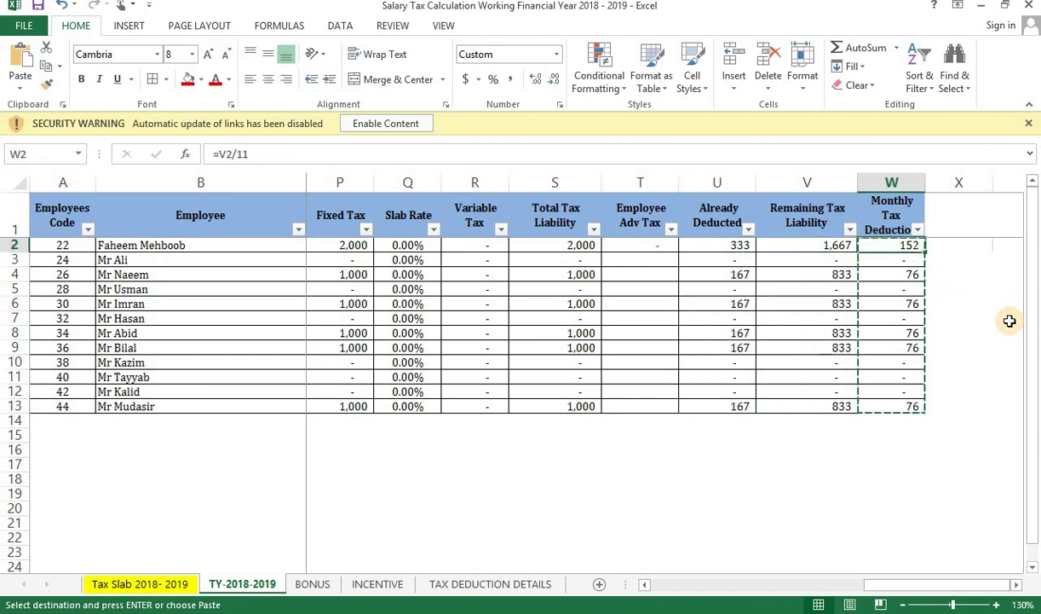
# Step: Change the monthly tax deduction formula in W2 to =V2/10 and copy it to W3:W13
pyautogui.press('F2')
pyautogui.press('BackSpace')
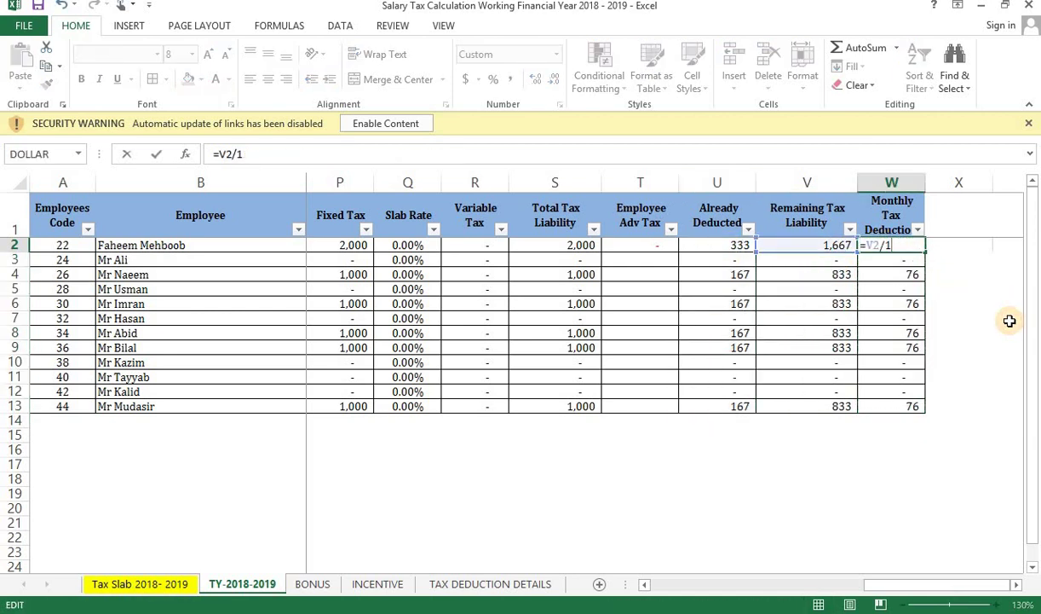
pyautogui.write('0')
pyautogui.hotkey('ctrl', 'Return')
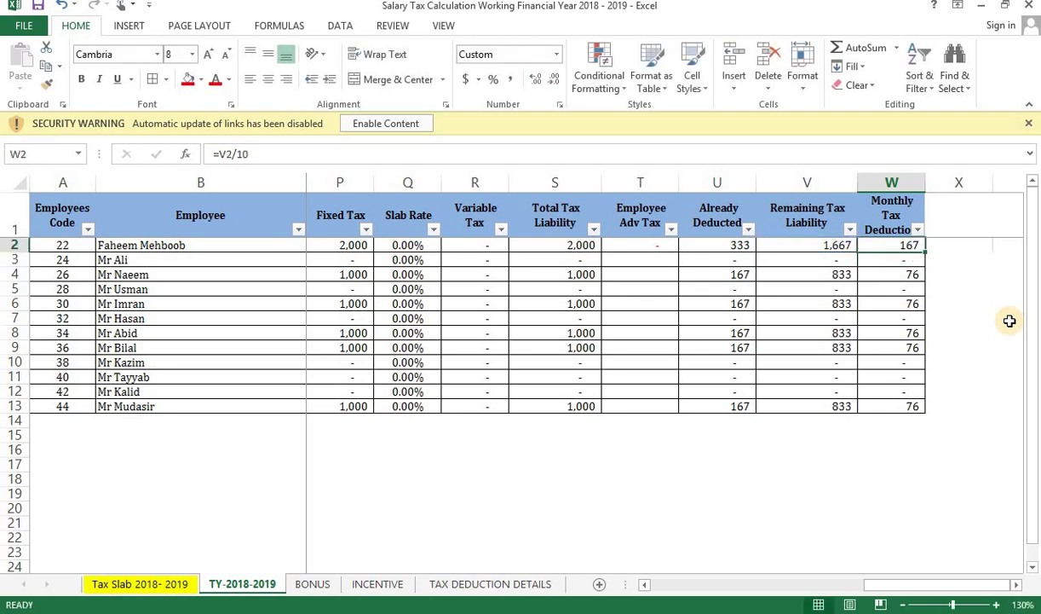
pyautogui.hotkey('ctrl', 'c')
pyautogui.press('Down')
pyautogui.hotkey('ctrl', 'shift', 'Down')
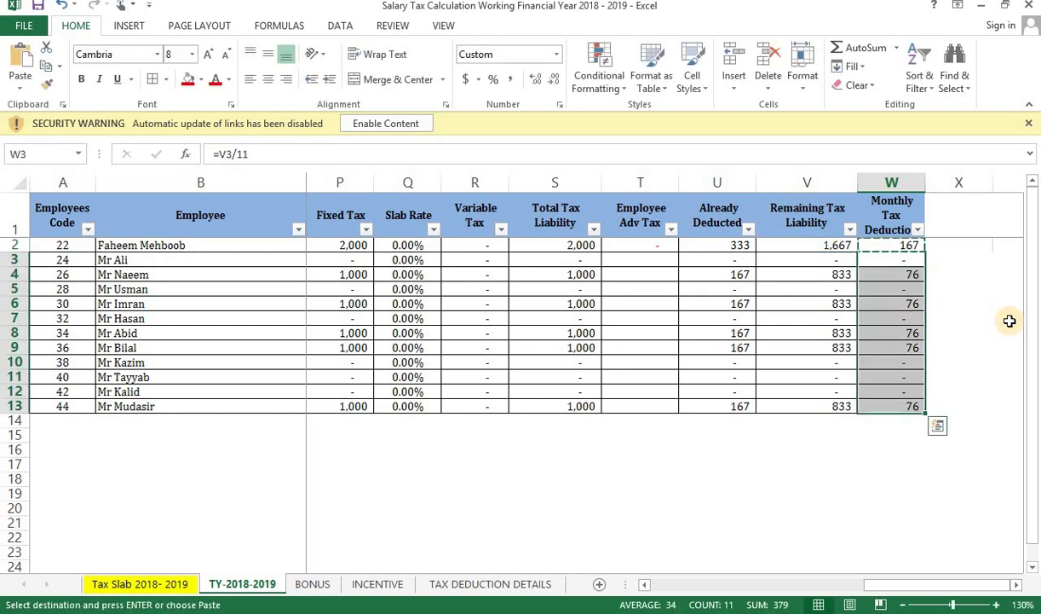
pyautogui.press('Return')
pyautogui.press('Up')
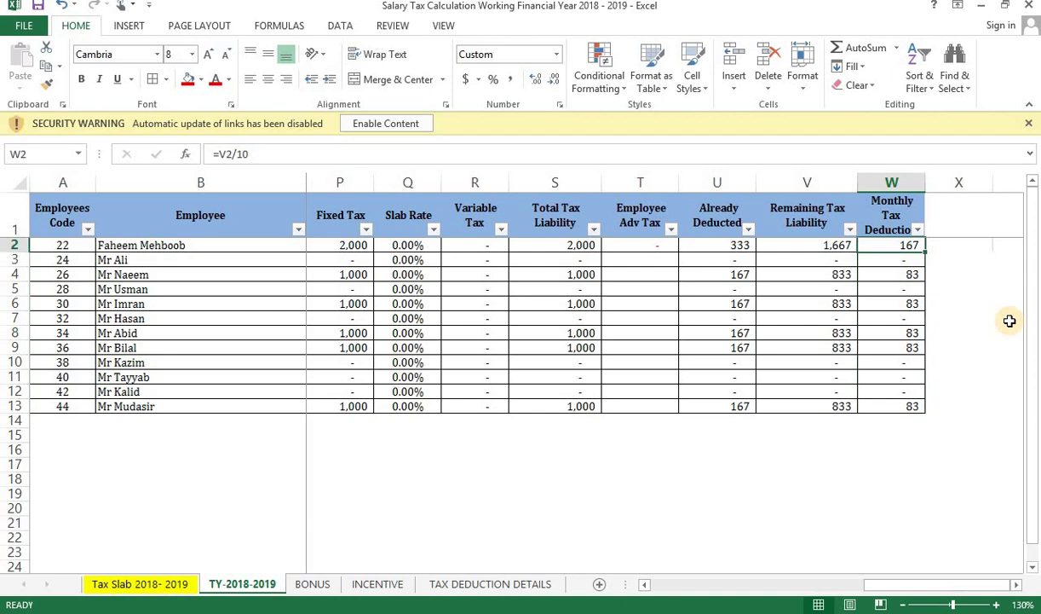
# Step: Examine the first employees' incentive lookup formulas in column G on the TY-2018-2019 sheet
pyautogui.press('Left')
pyautogui.press('Left')
pyautogui.press('Left')
pyautogui.press('Left')
pyautogui.press('Left')
pyautogui.press('Left')
pyautogui.press('Left')
pyautogui.press('Left')
pyautogui.press('Left')
pyautogui.press('Left')
pyautogui.press('Left')
pyautogui.press('Left')
pyautogui.press('Left')
pyautogui.press('Left')
pyautogui.press('Left')
pyautogui.press('Left')
pyautogui.press('Left')
pyautogui.press('Left')
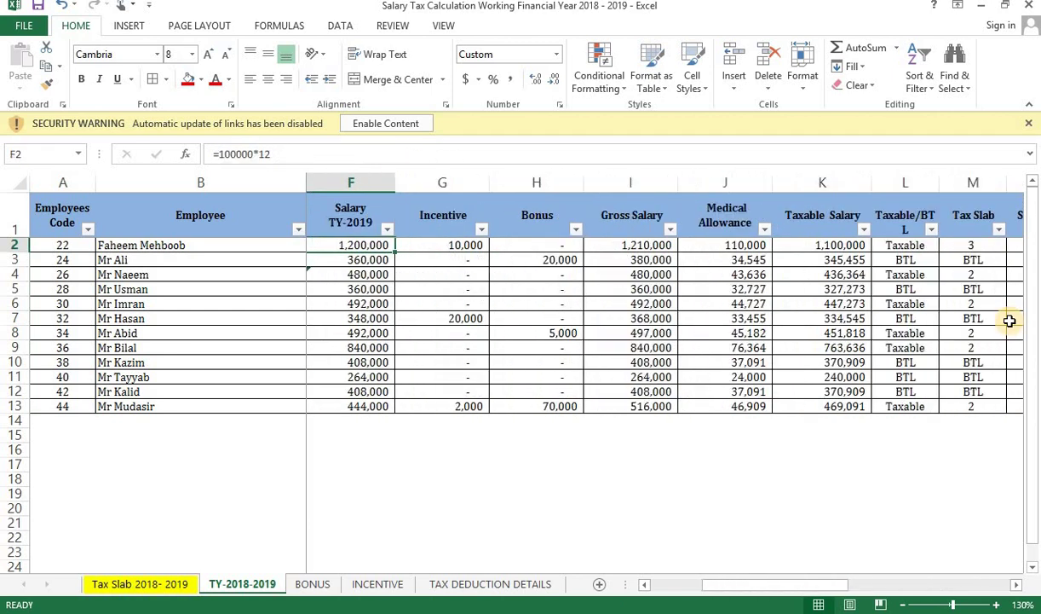
pyautogui.press('Right')
pyautogui.press('Right')
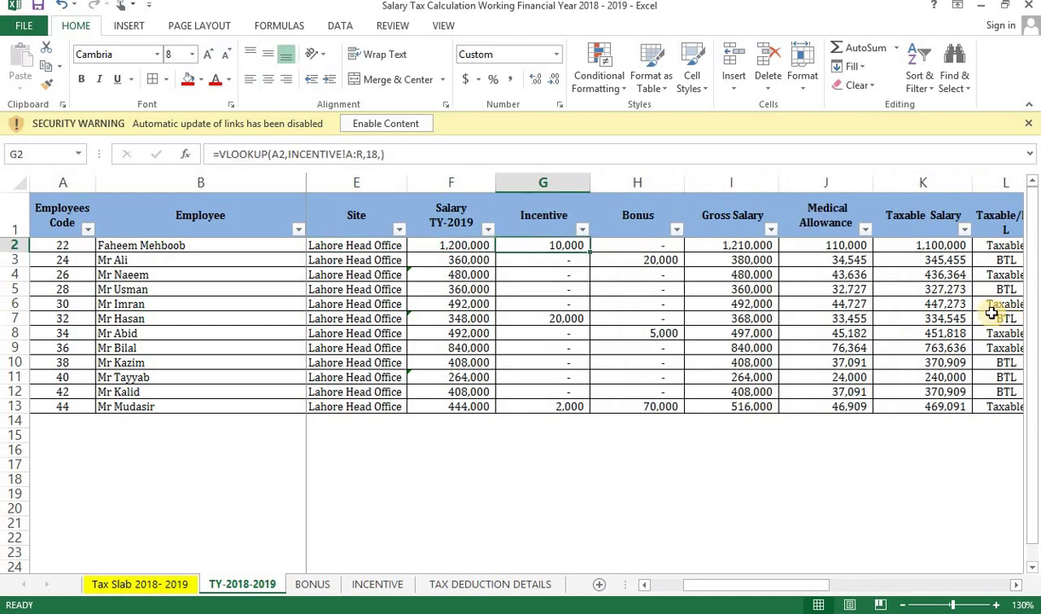
pyautogui.keyDown('shift'); pyautogui.click(553, 267); pyautogui.keyUp('shift')
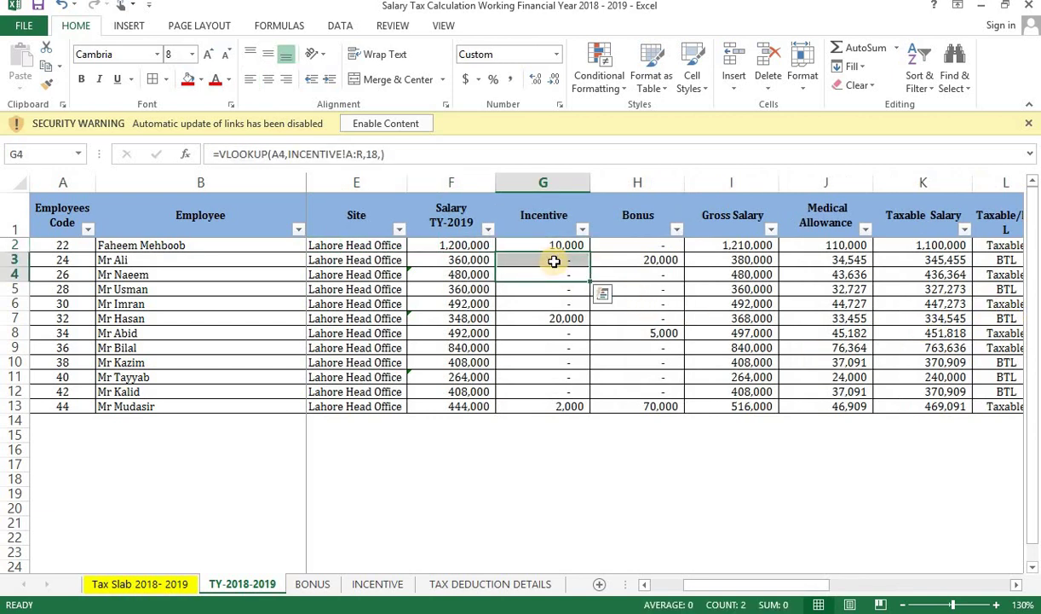
pyautogui.click(553, 264)
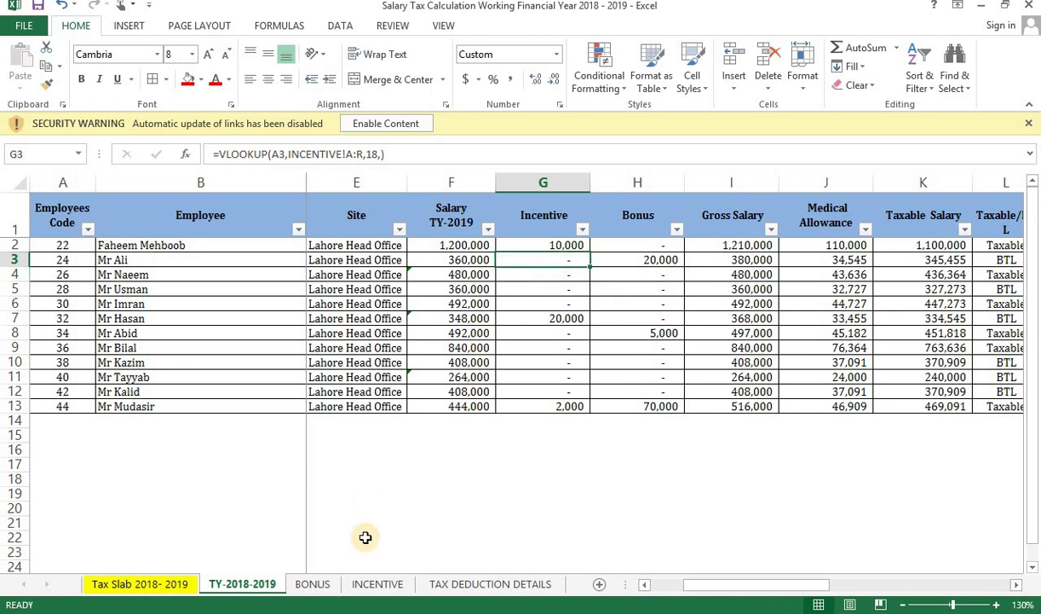
# Step: Enter 20000 as the SEP-18 incentive for employee code 24 in cell H3 on the INCENTIVE sheet
pyautogui.click(375, 585)
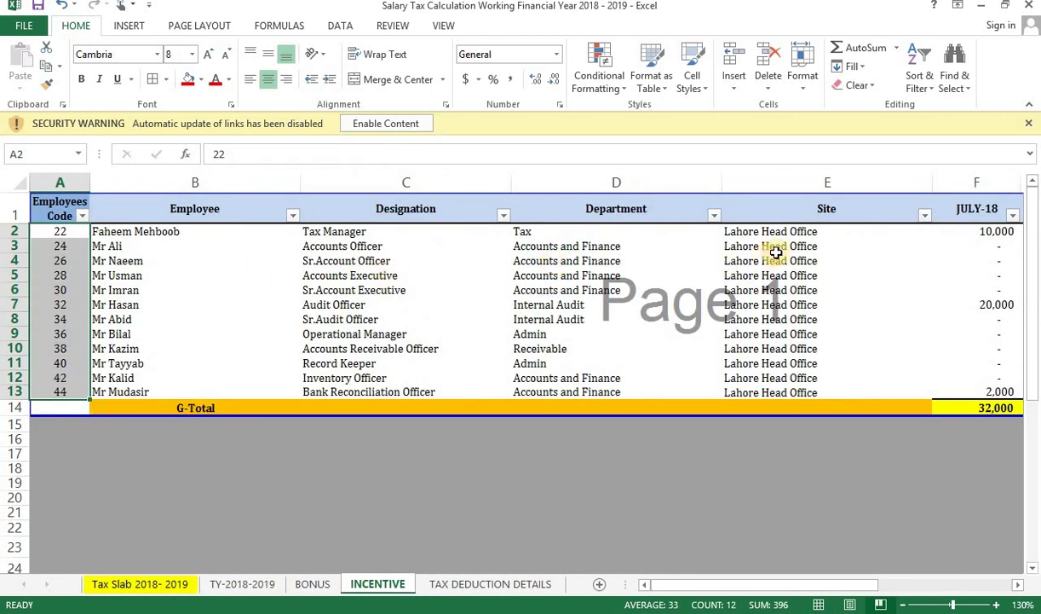
pyautogui.click(738, 247)
pyautogui.press('Right')
pyautogui.press('Right')
pyautogui.press('Right')
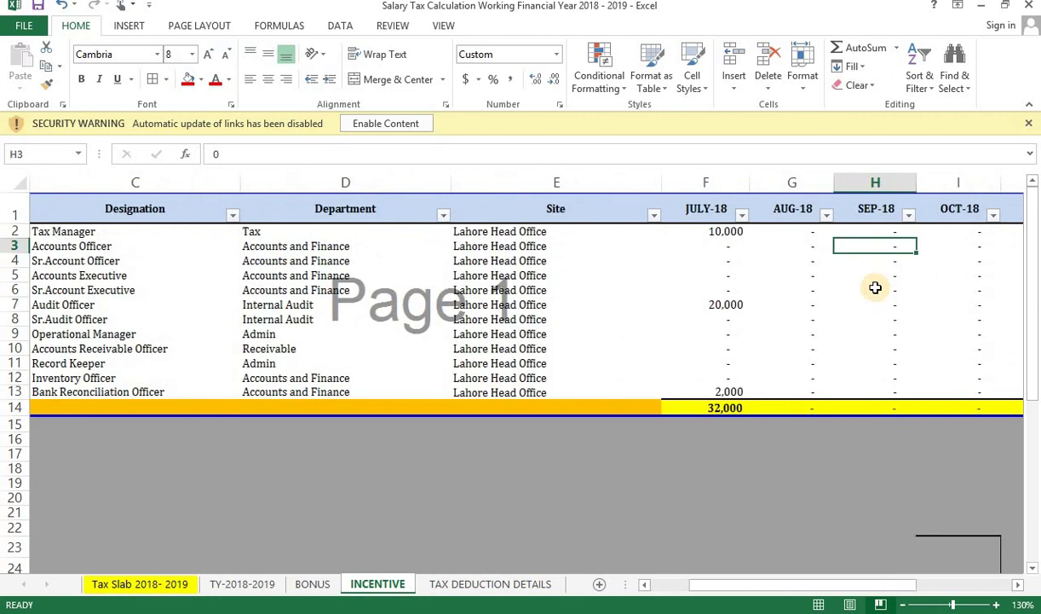
pyautogui.click(243, 586)
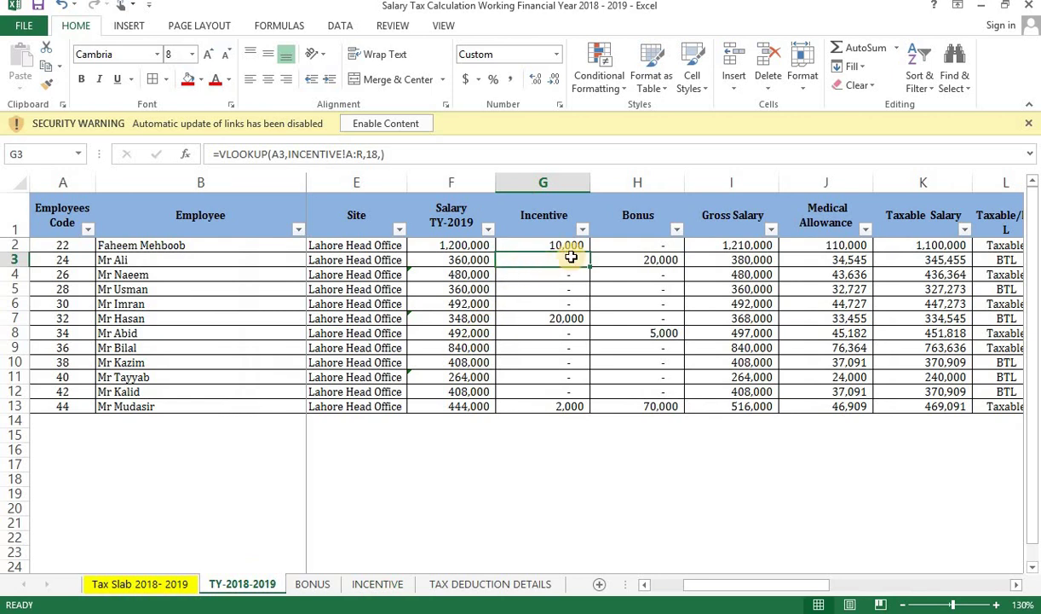
pyautogui.click(378, 585)
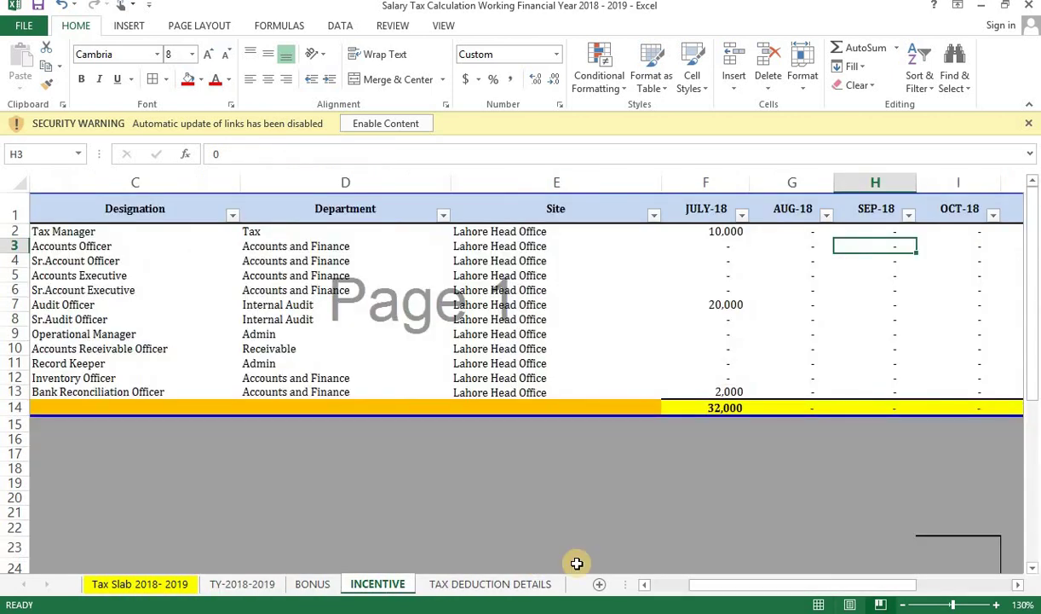
pyautogui.write('2000')
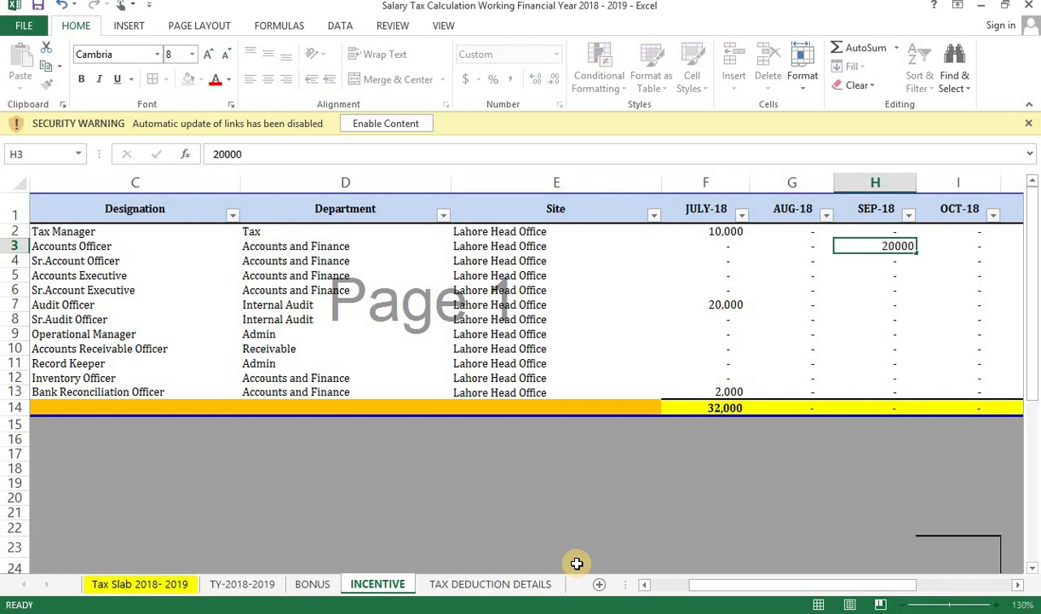
pyautogui.write('0')
pyautogui.hotkey('ctrl', 'Return')
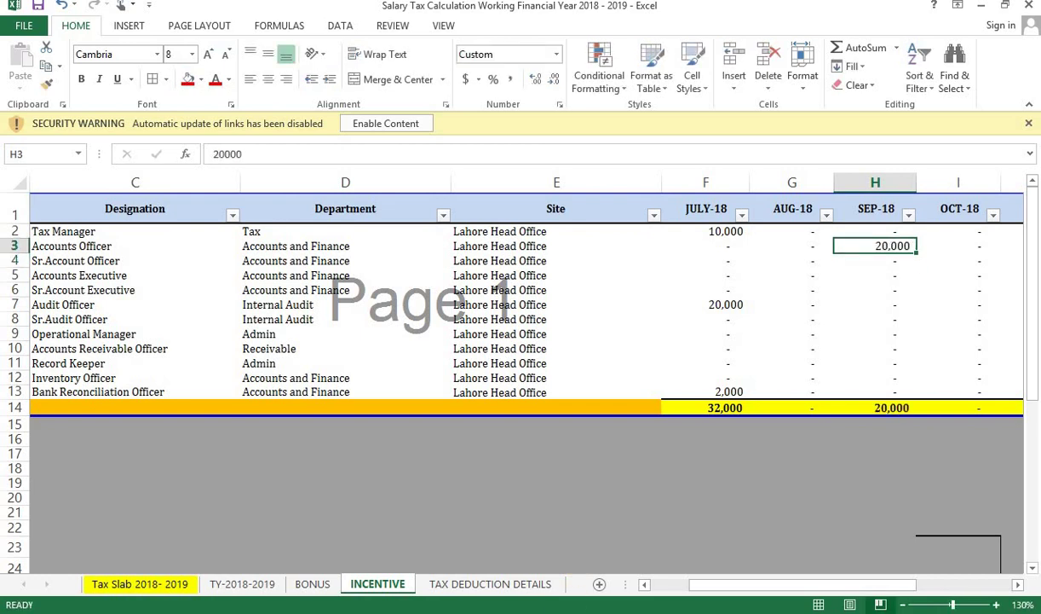
# Step: Check employee 24's updated incentive, taxable salary and tax columns on the TY-2018-2019 sheet
pyautogui.click(242, 584)
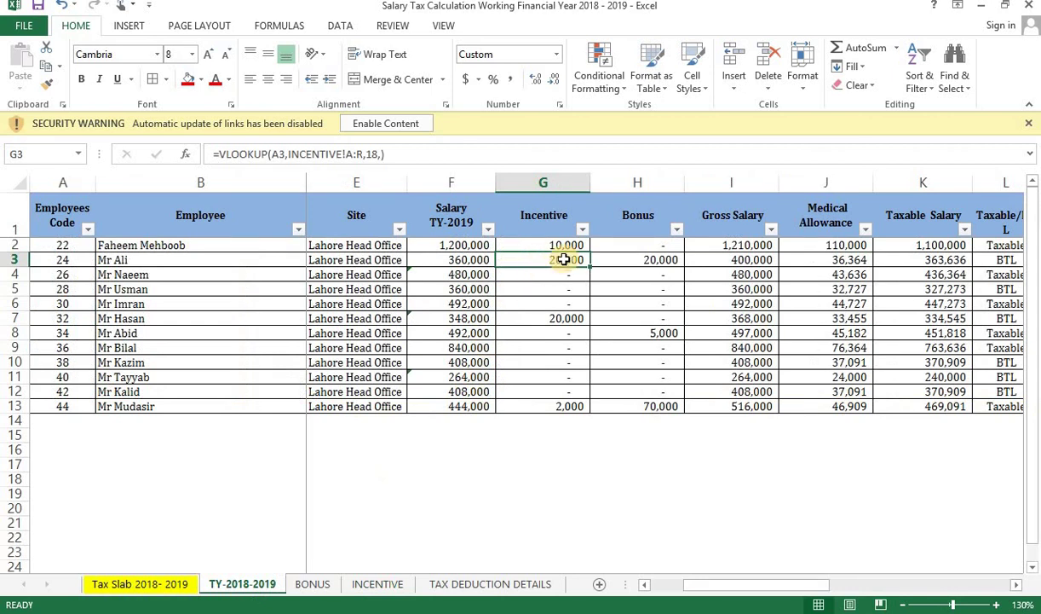
pyautogui.click(914, 260)
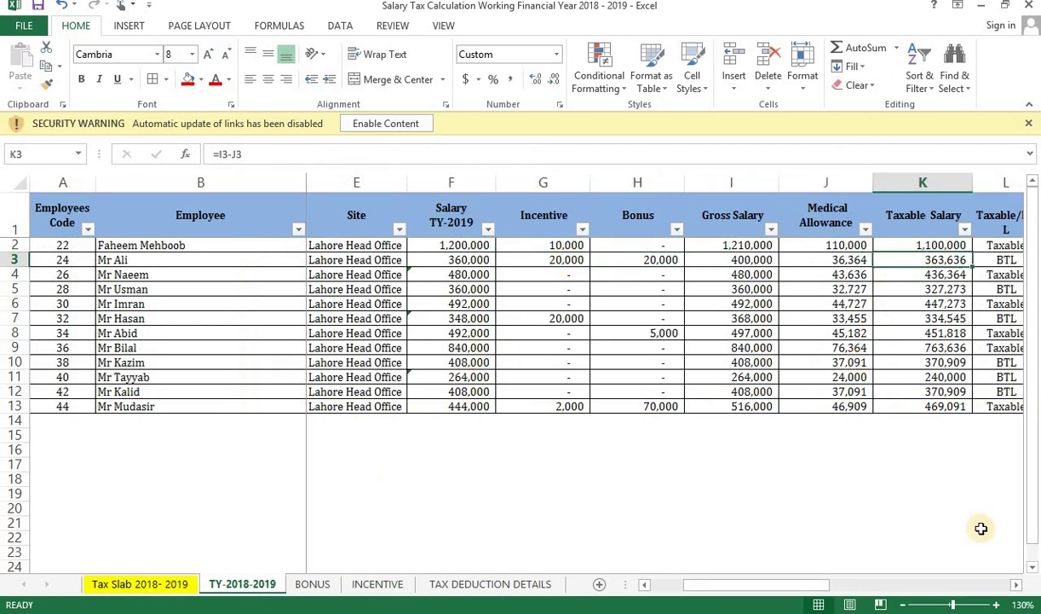
pyautogui.moveTo(1015, 589); pyautogui.dragTo(1015, 588)
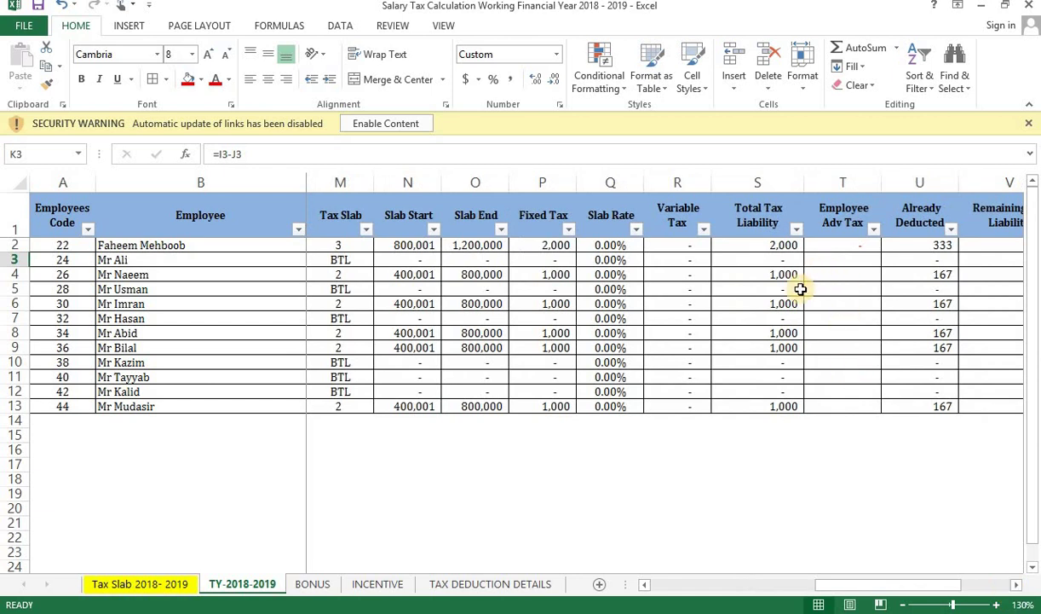
pyautogui.click(785, 277)
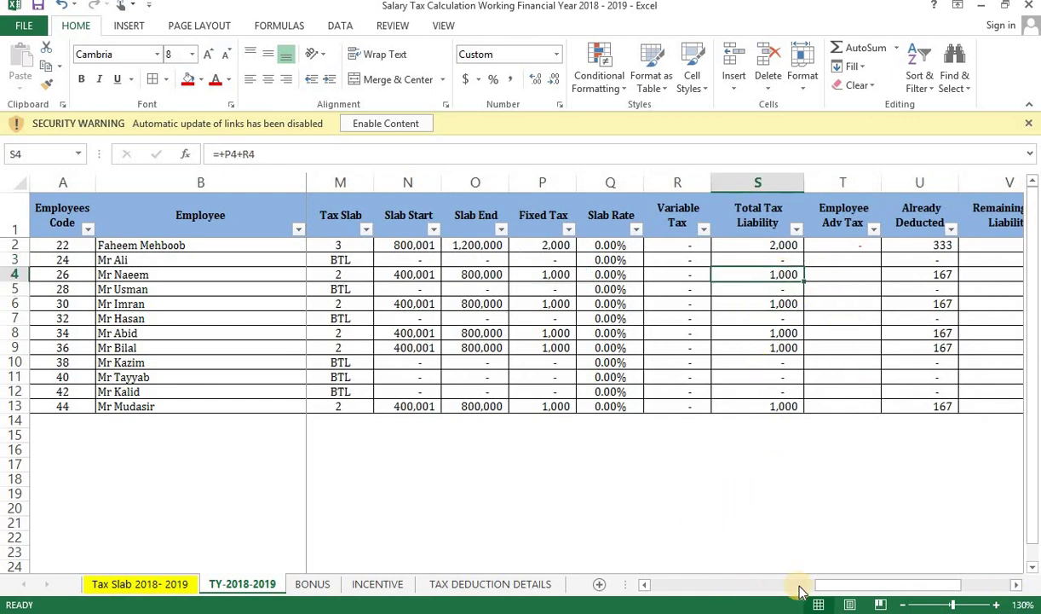
# Step: Enter 50000 as the Tax Manager's SEP-18 incentive in cell H2 on the INCENTIVE sheet
pyautogui.moveTo(831, 584); pyautogui.dragTo(626, 573)
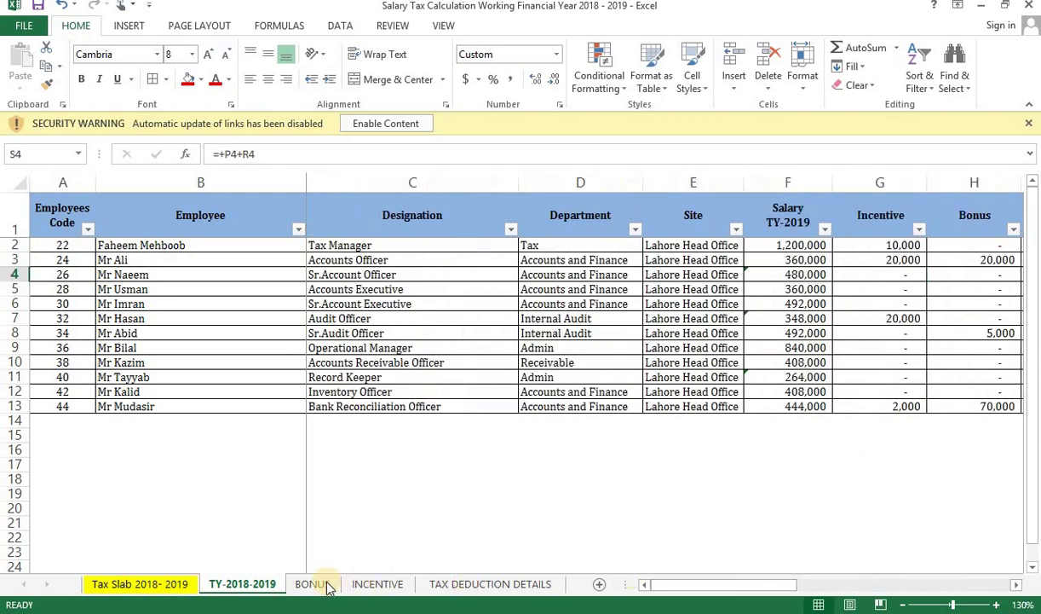
pyautogui.click(313, 585)
pyautogui.click(375, 584)
pyautogui.click(850, 244)
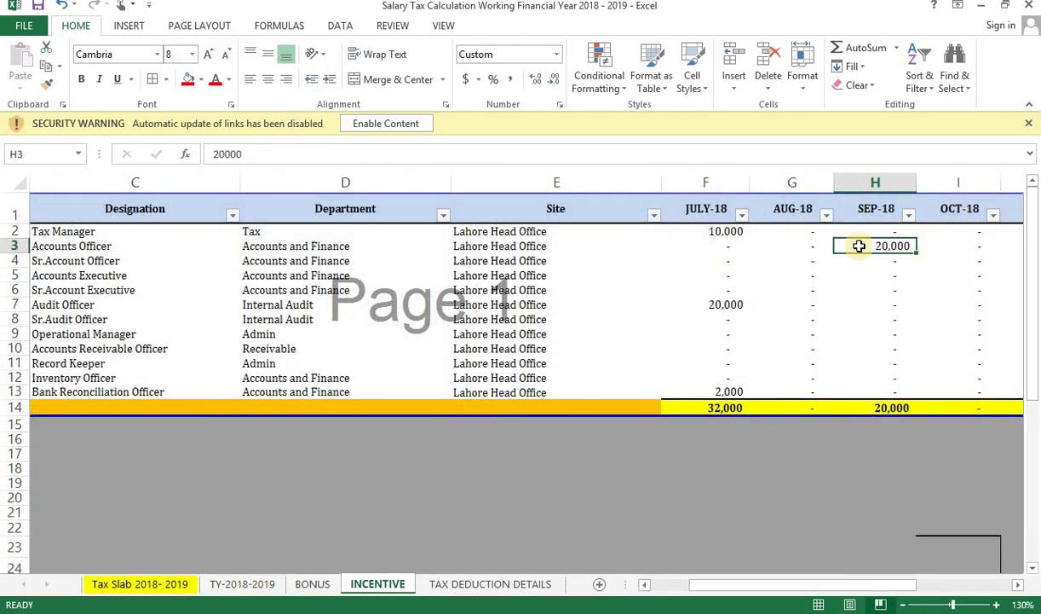
pyautogui.click(876, 233)
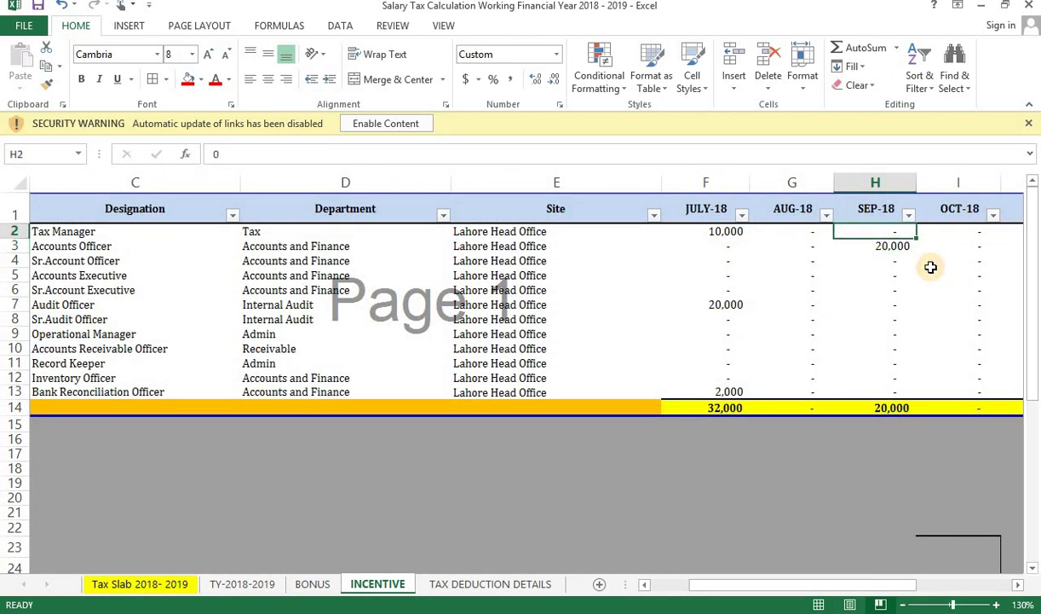
pyautogui.write('50000')
pyautogui.press('Return')
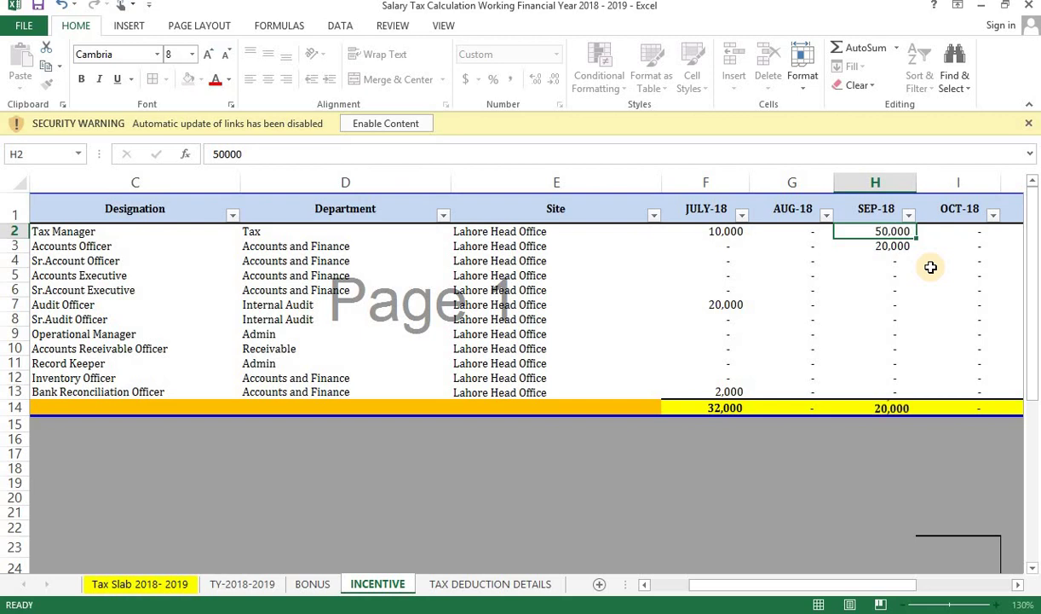
# Step: Check the first employee's incentive, gross salary and taxable salary in row 2 of the TY-2018-2019 sheet
pyautogui.hotkey('ctrl', 'pageup')
pyautogui.hotkey('ctrl', 'pageup')
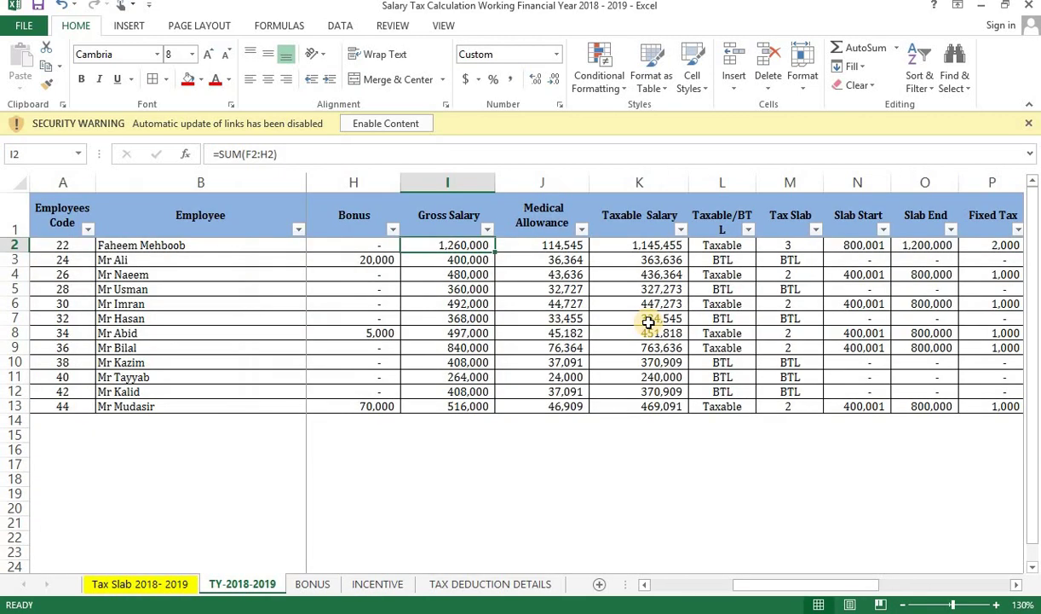
pyautogui.press('Left')
pyautogui.press('Left')
pyautogui.press('Left')
pyautogui.press('Right')
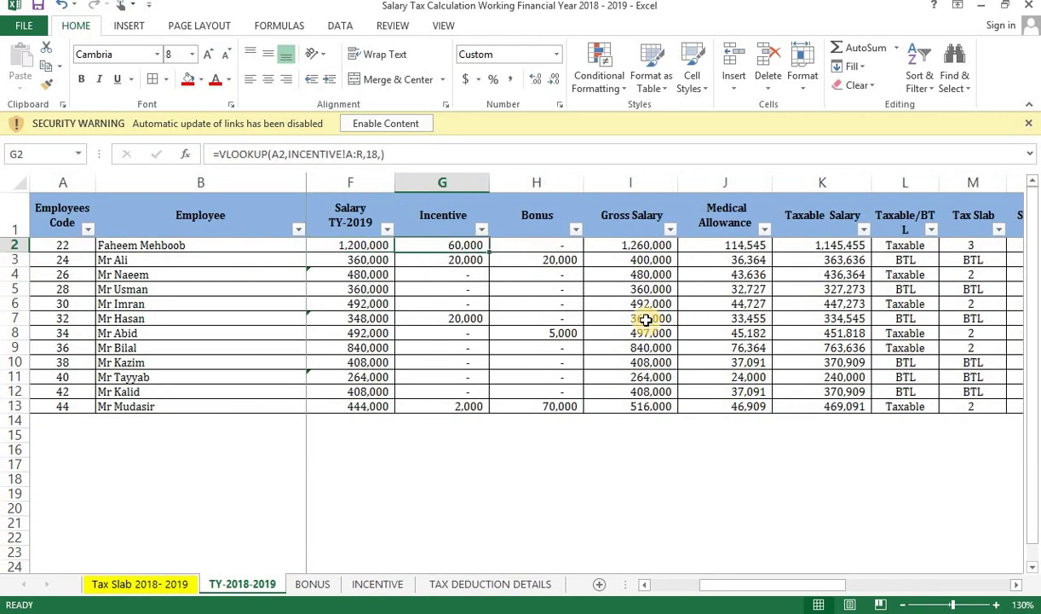
pyautogui.press('Right')
pyautogui.press('Right')
pyautogui.press('Right')
pyautogui.press('Right')
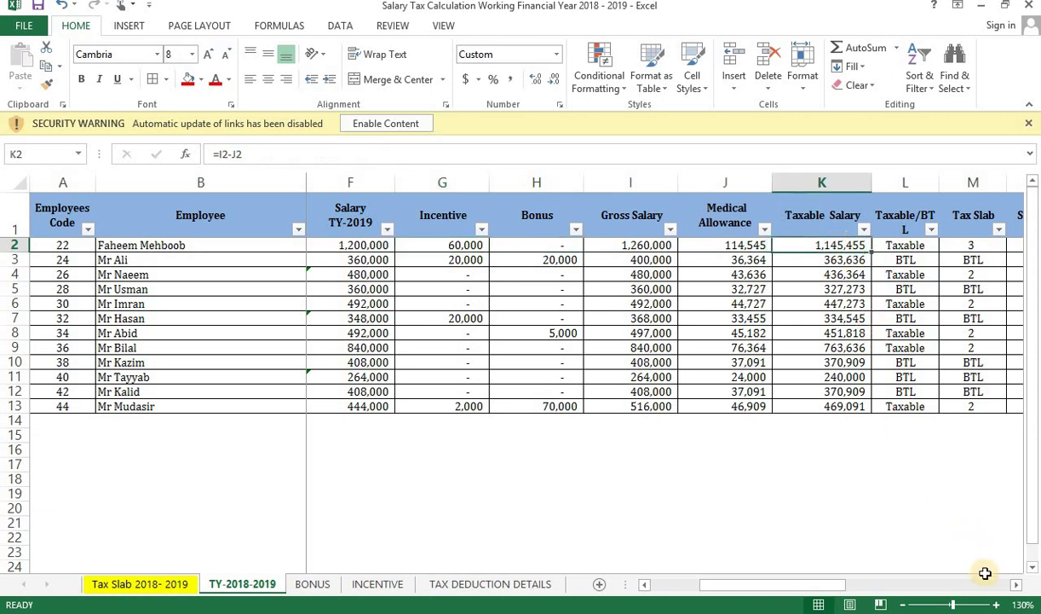
# Step: Check the first employee's remaining tax liability in V2 and monthly tax deduction in W2
pyautogui.click(909, 585)
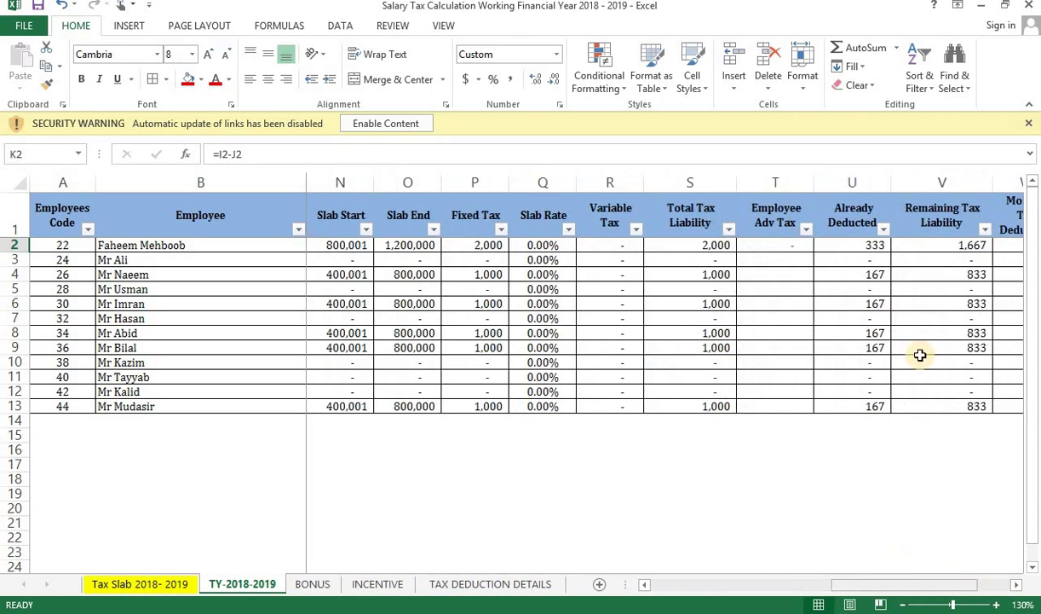
pyautogui.click(848, 260)
pyautogui.press('Right')
pyautogui.press('Right')
pyautogui.press('Right')
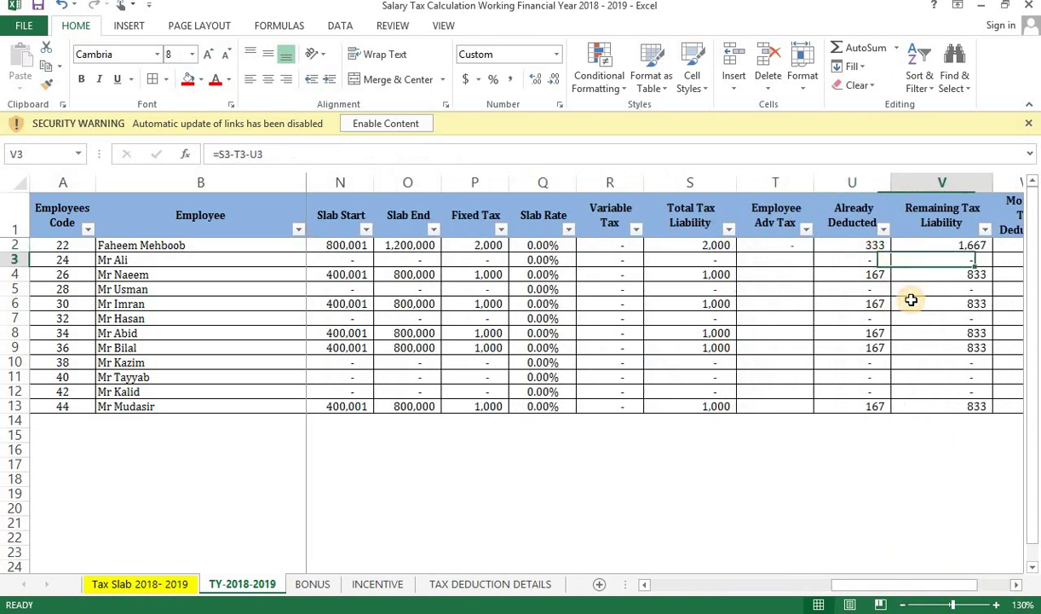
pyautogui.press('Left')
pyautogui.press('Up')
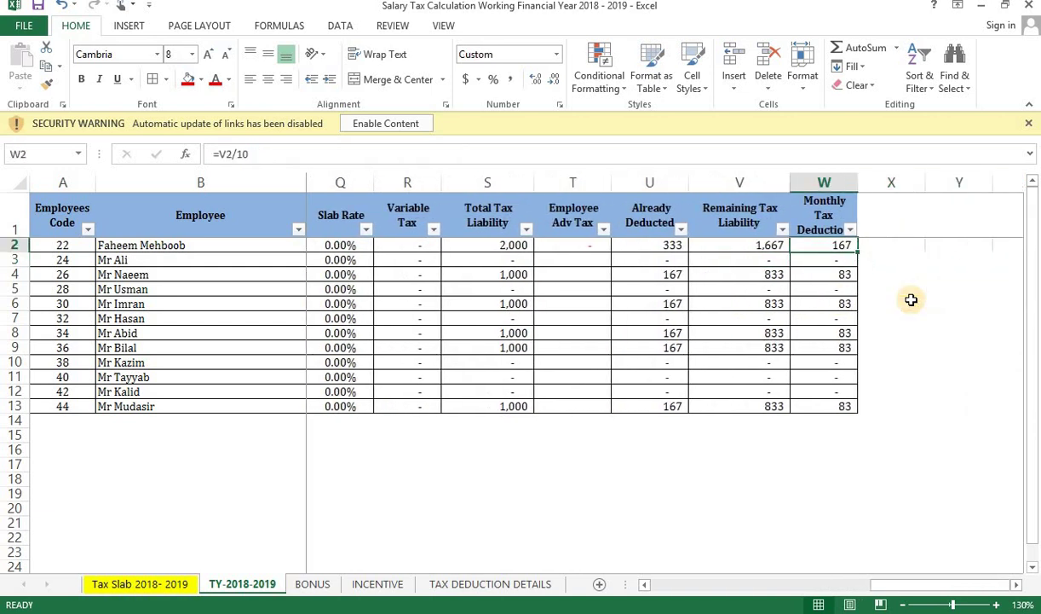
pyautogui.press('Left')
pyautogui.press('Right')
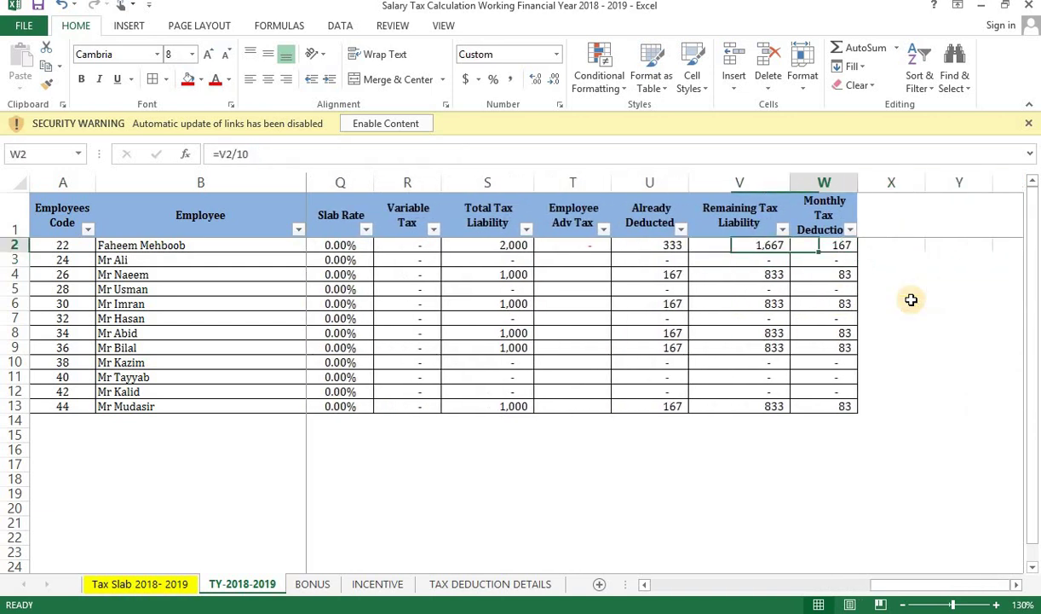
# Step: Trace the first employee's row back from the monthly deduction through the slab and taxable salary to the incentive in G2
pyautogui.press('Left')
pyautogui.press('Left')
pyautogui.press('Left')
pyautogui.press('Left')
pyautogui.press('Left')
pyautogui.press('Left')
pyautogui.press('Left')
pyautogui.press('Left')
pyautogui.press('Left')
pyautogui.press('Left')
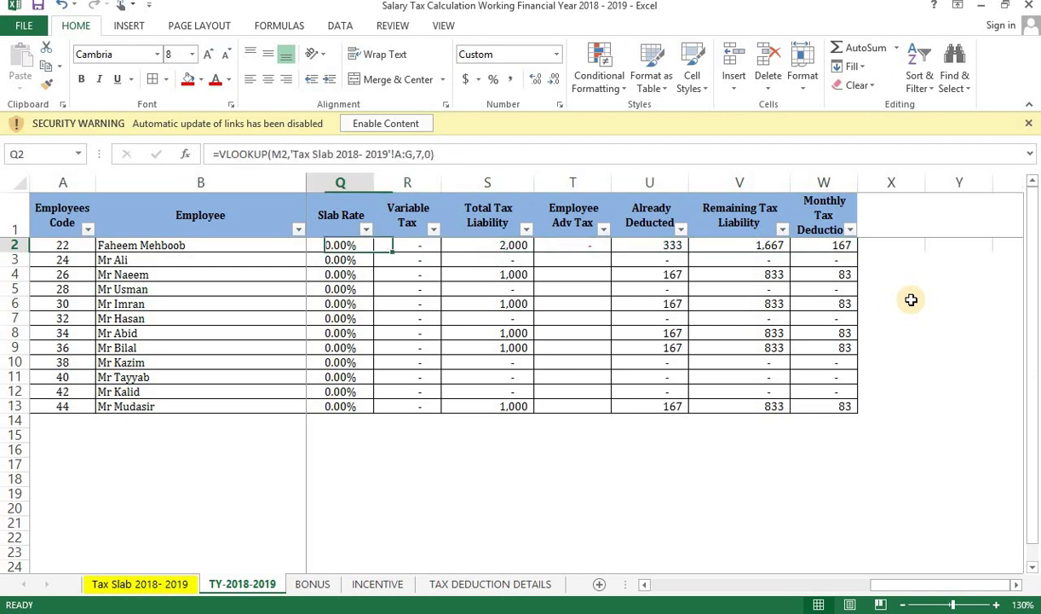
pyautogui.press('Left')
pyautogui.press('Left')
pyautogui.press('Left')
pyautogui.press('Left')
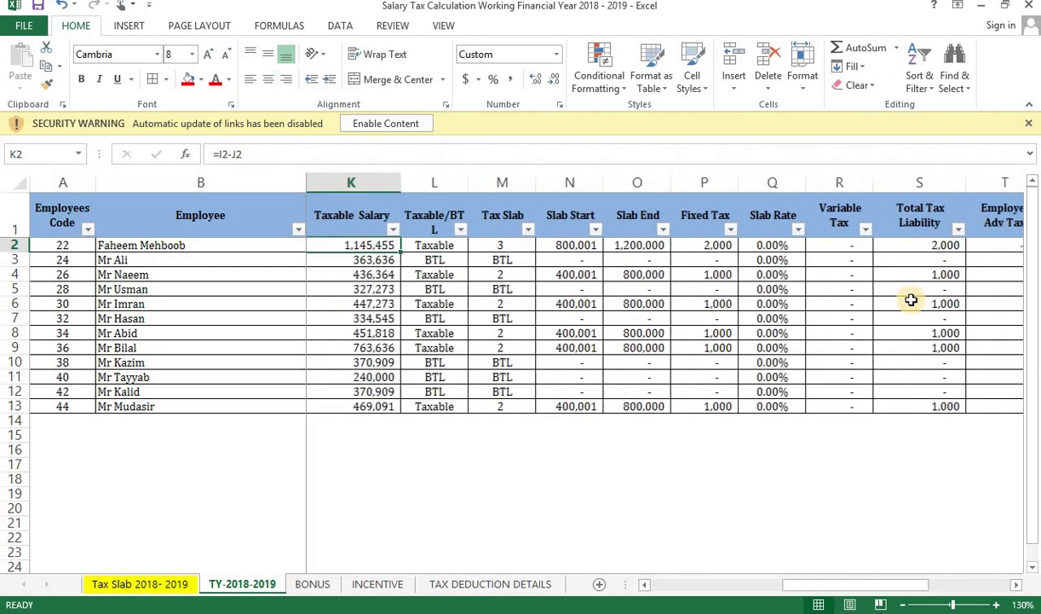
pyautogui.press('Left')
pyautogui.press('Left')
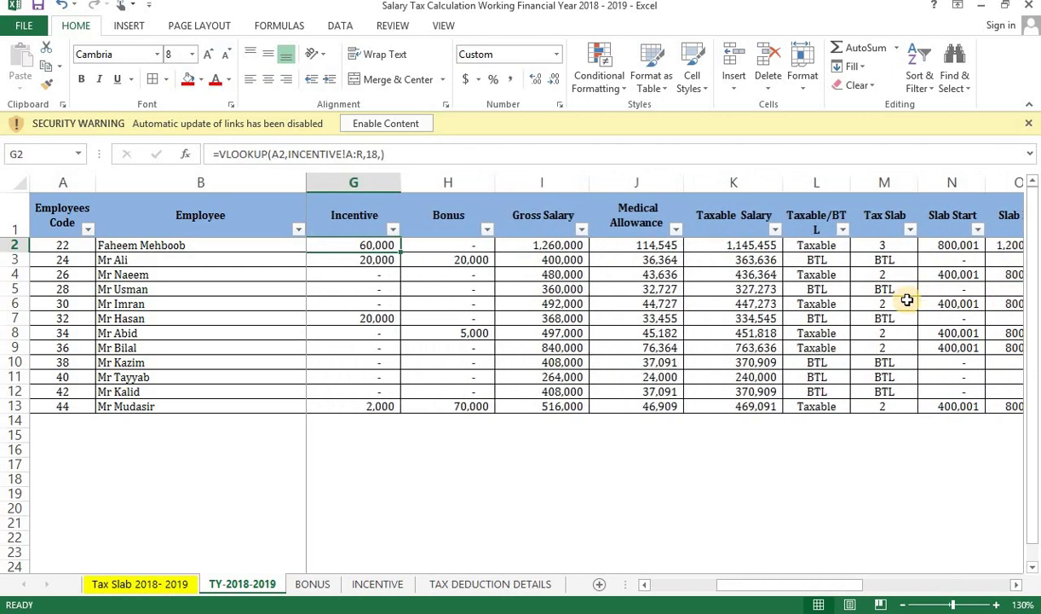
# Step: Change the Tax Manager's SEP-18 incentive in cell H2 on the INCENTIVE sheet to 150000
pyautogui.click(312, 585)
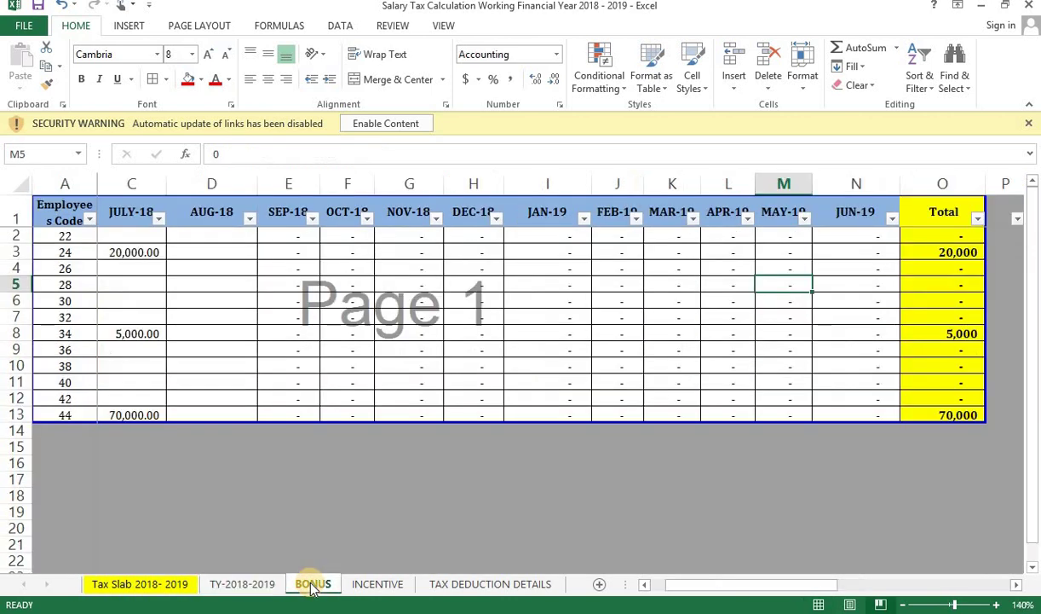
pyautogui.click(362, 585)
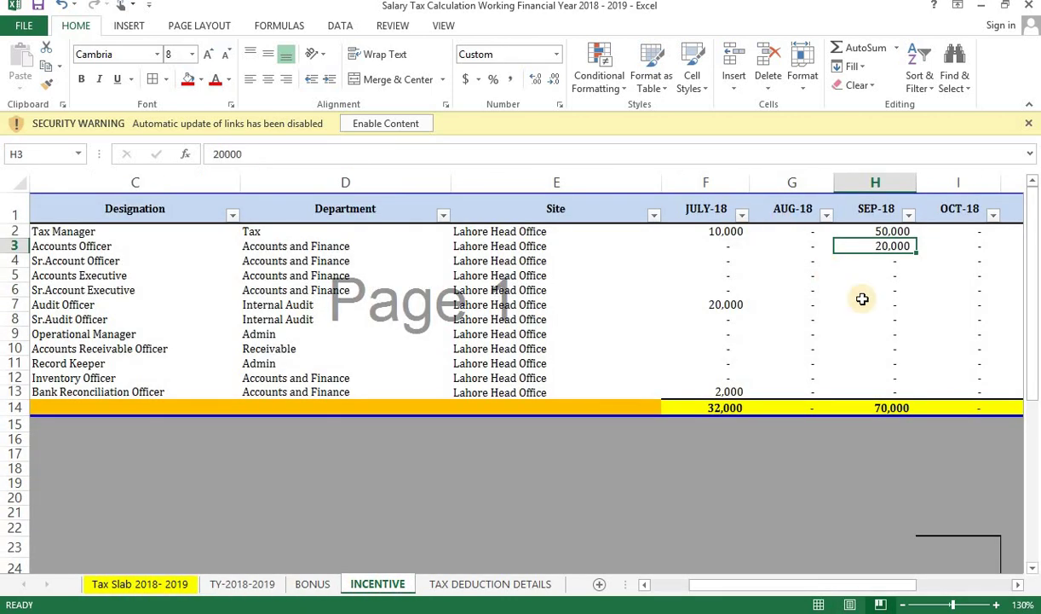
pyautogui.press('Up')
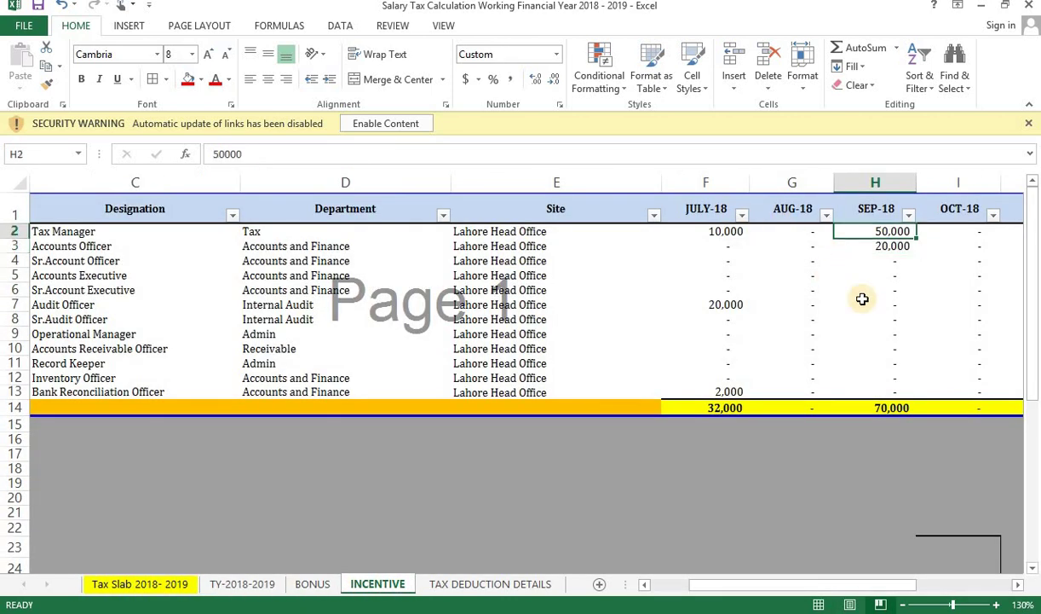
pyautogui.write('150,000')
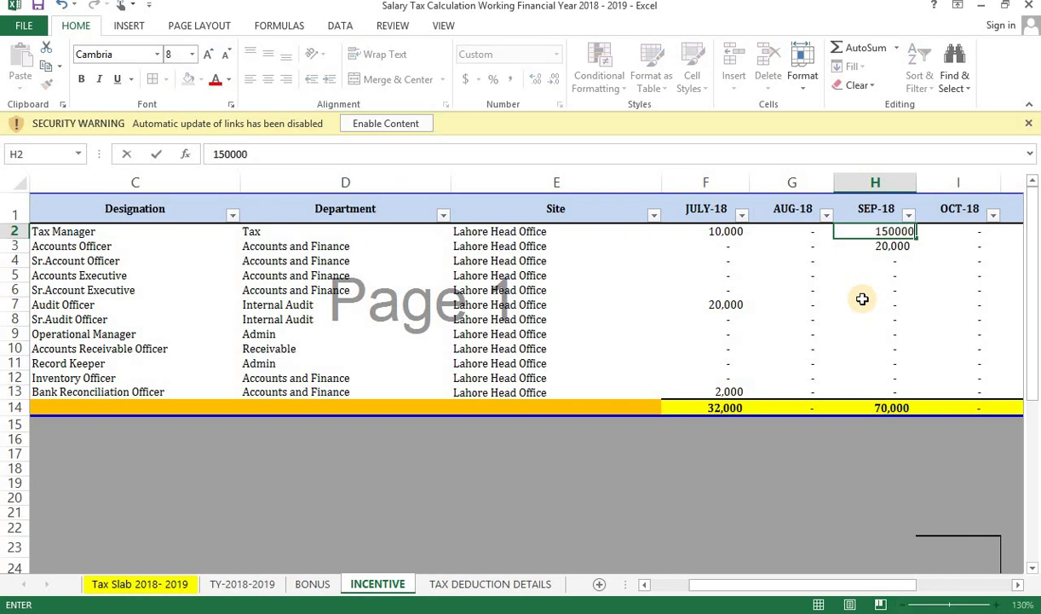
pyautogui.press('Return')
# Step: Check the first employee's taxable salary in K2 and tax slab formula in M2 on the TY-2018-2019 sheet
pyautogui.click(251, 583)
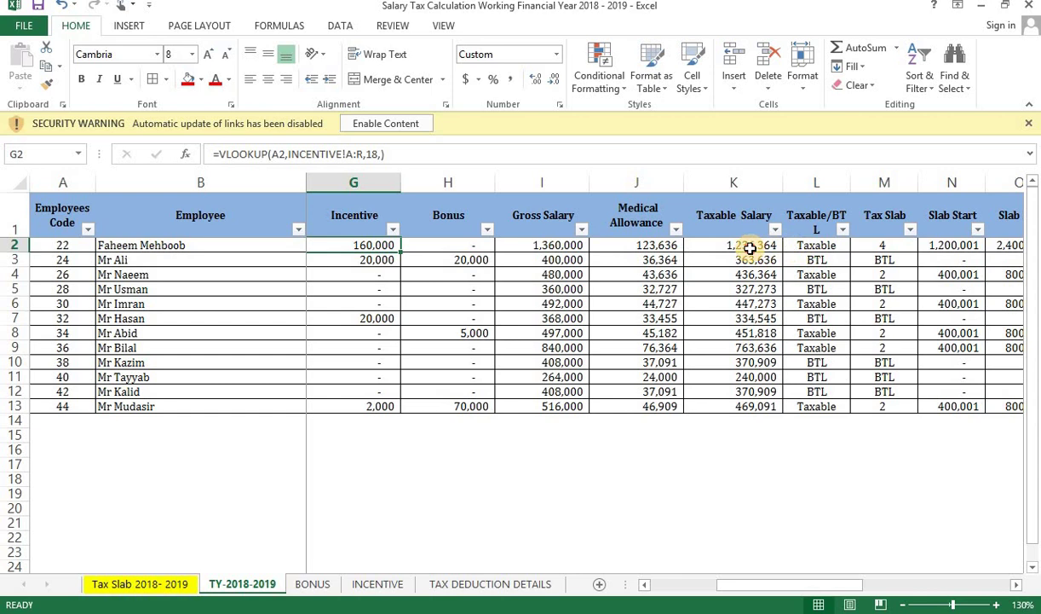
pyautogui.click(750, 247)
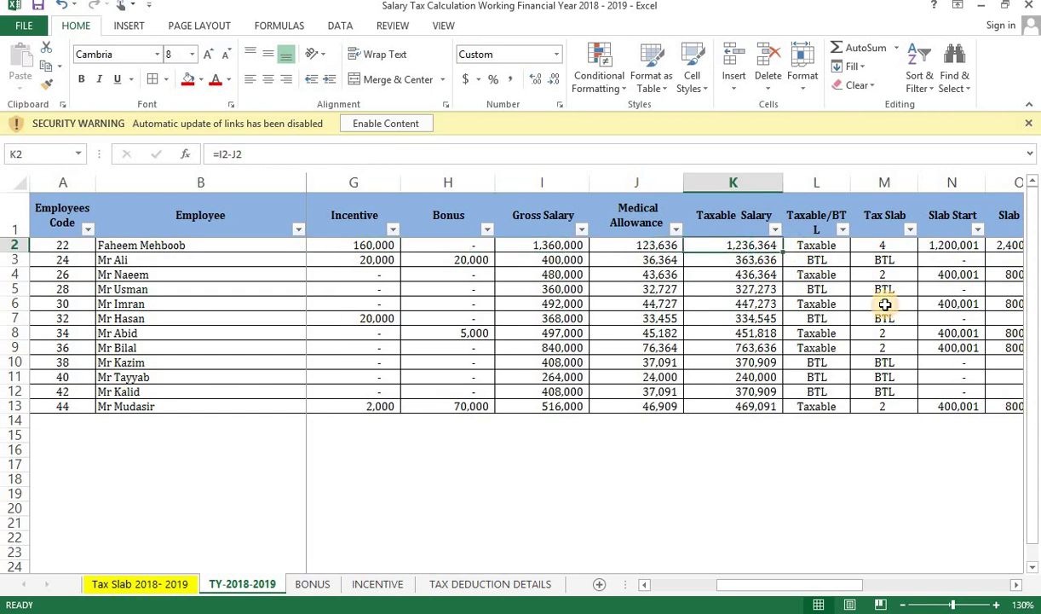
pyautogui.press('Right')
pyautogui.press('Right')
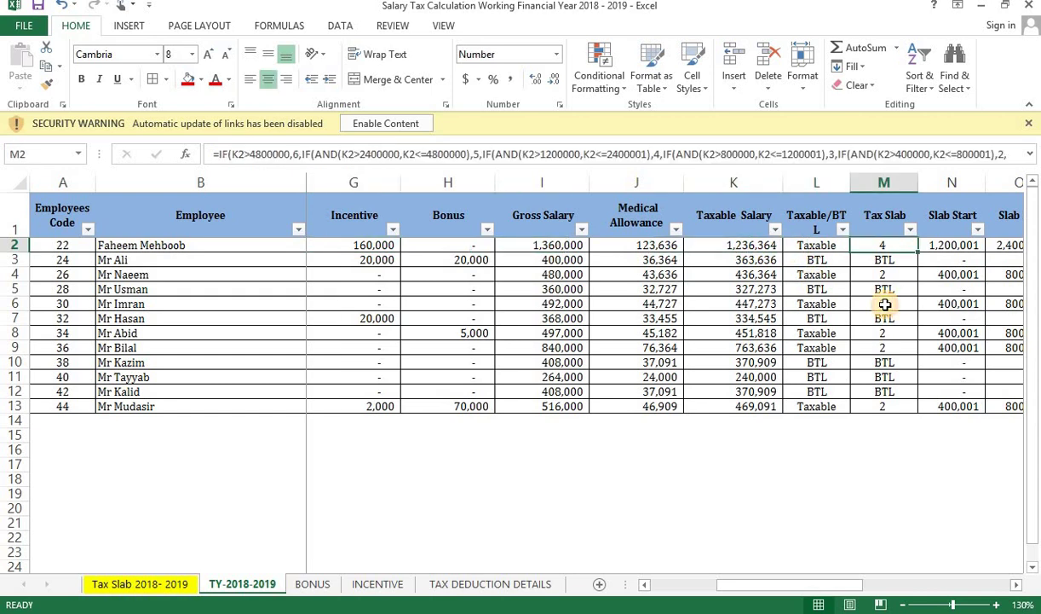
# Step: Check the first employee's already deducted tax in U2 and remaining tax liability formula in V2 on the TY-2018-2019 sheet
pyautogui.press('Right')
pyautogui.press('Right')
pyautogui.press('Right')
pyautogui.press('Right')
pyautogui.press('Right')
pyautogui.press('Right')
pyautogui.press('Right')
pyautogui.press('Right')
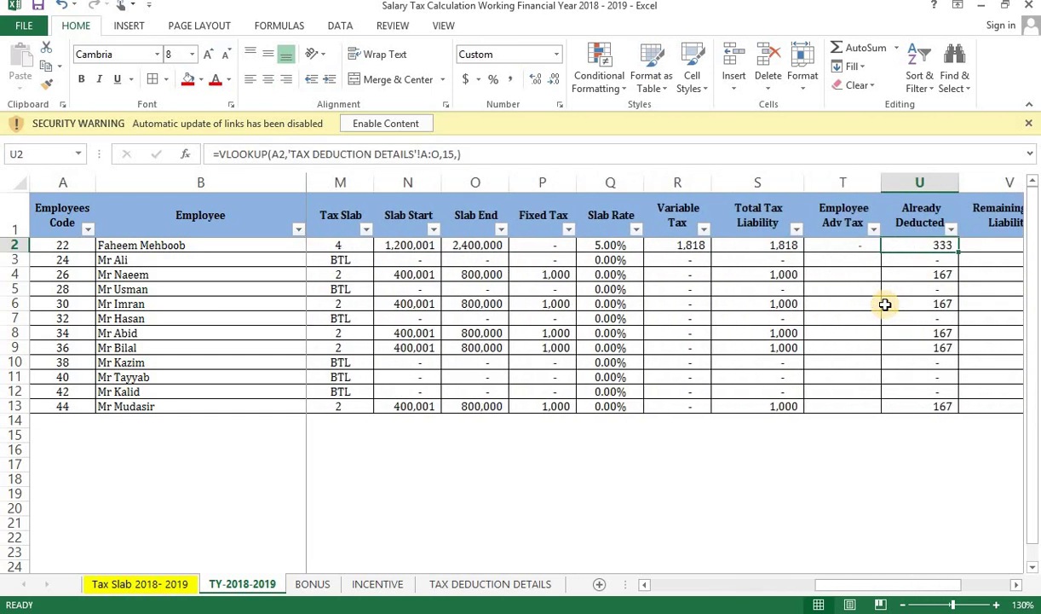
pyautogui.press('Left')
pyautogui.press('Left')
pyautogui.press('Right')
pyautogui.press('Right')
pyautogui.press('Right')
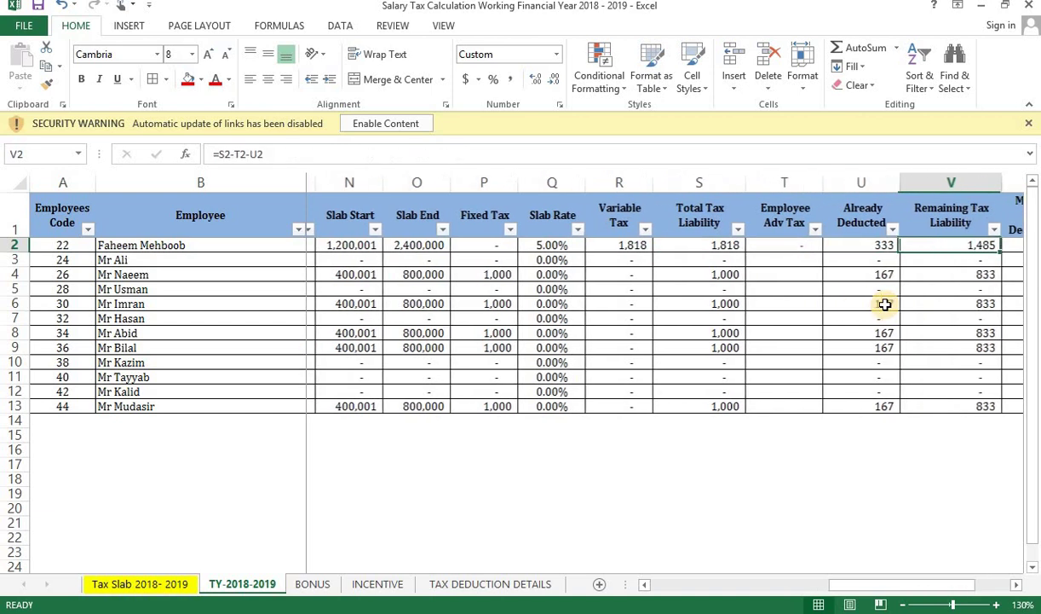
pyautogui.press('Right')
pyautogui.press('Left')
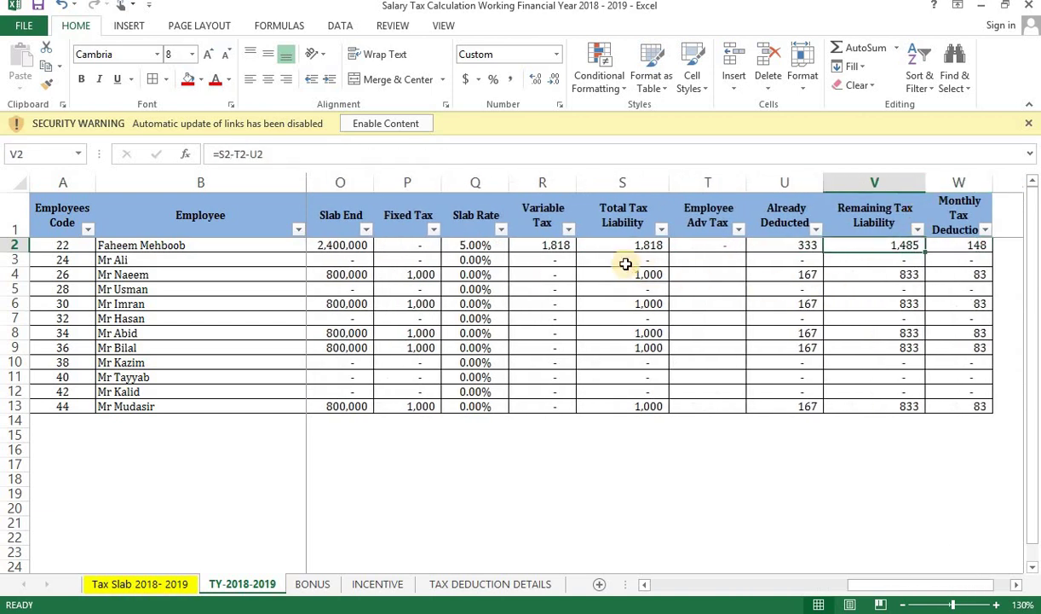
# Step: Check the first employee's total tax liability in S2 against the monthly tax deduction in W2
pyautogui.press('Left')
pyautogui.press('Left')
pyautogui.press('Left')
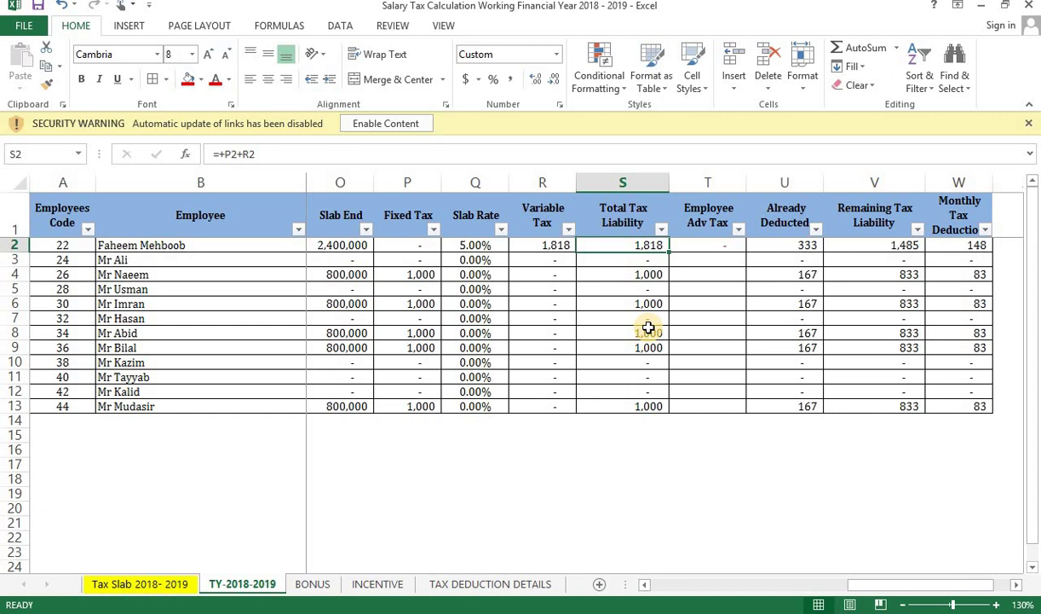
pyautogui.click(946, 246)
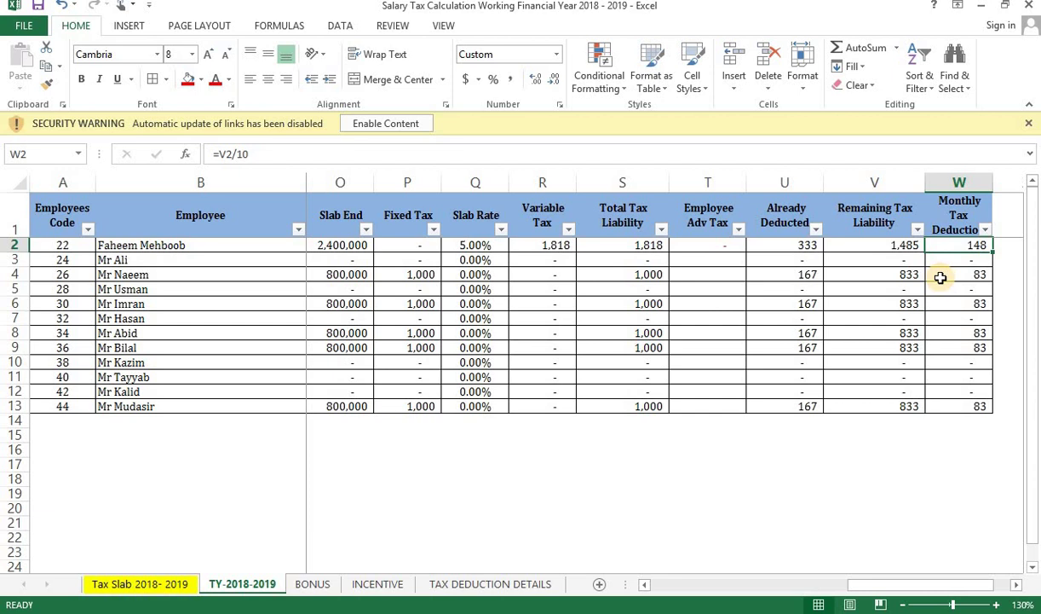
# Step: Review the slab limits, the fixed tax of slab 3 and the rate of slab 4 on the Tax Slab 2018- 2019 sheet
pyautogui.click(489, 585)
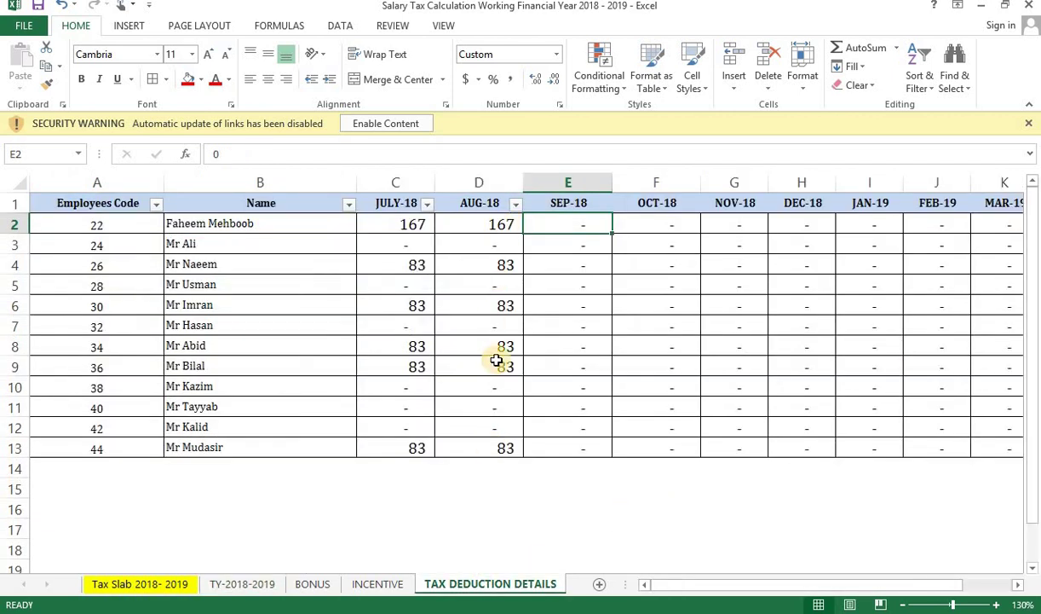
pyautogui.click(170, 585)
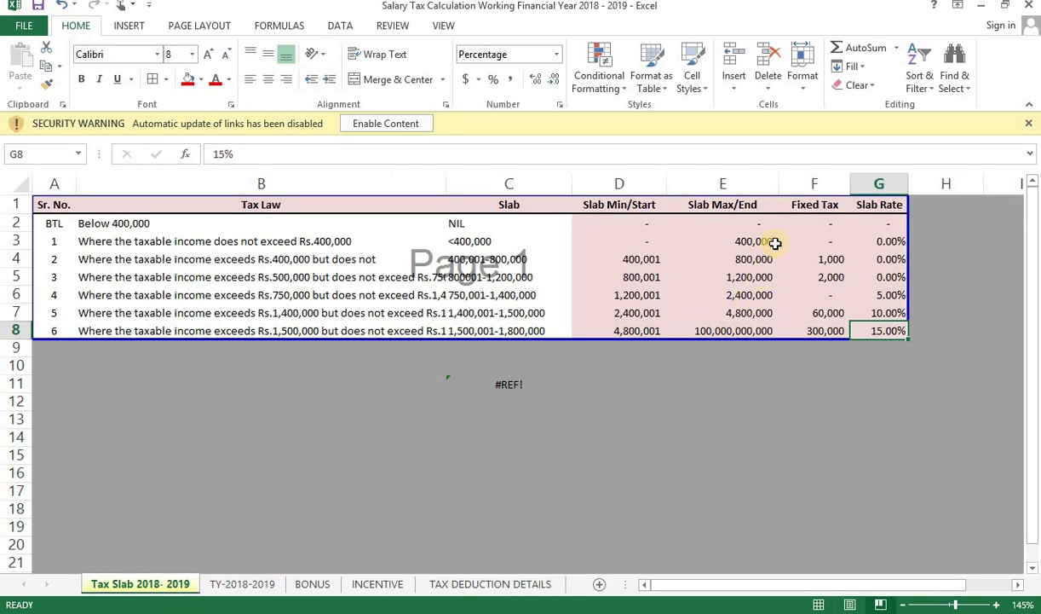
pyautogui.click(616, 273)
pyautogui.click(744, 284)
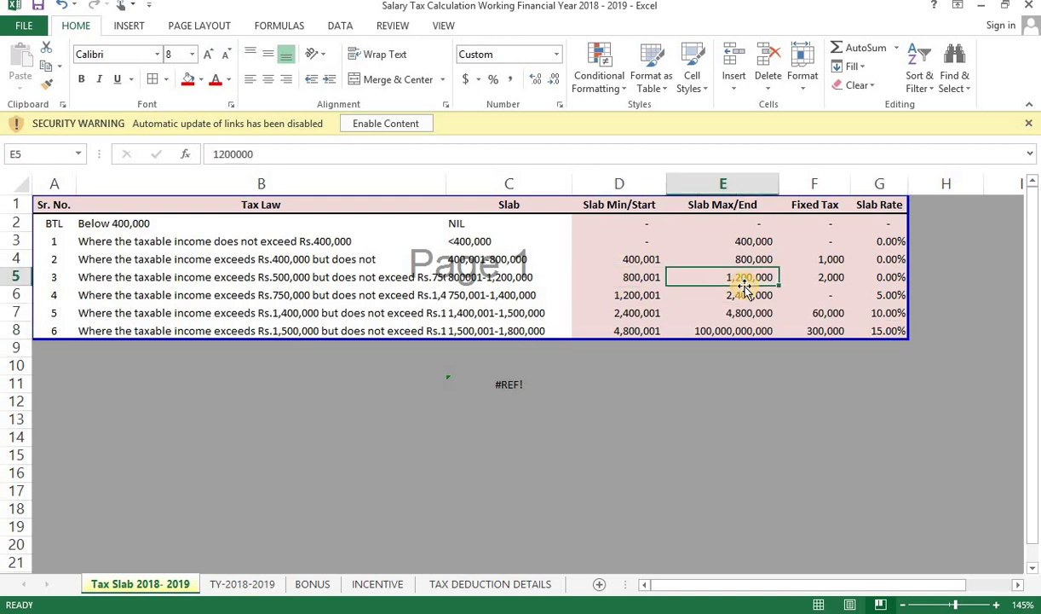
pyautogui.click(794, 271)
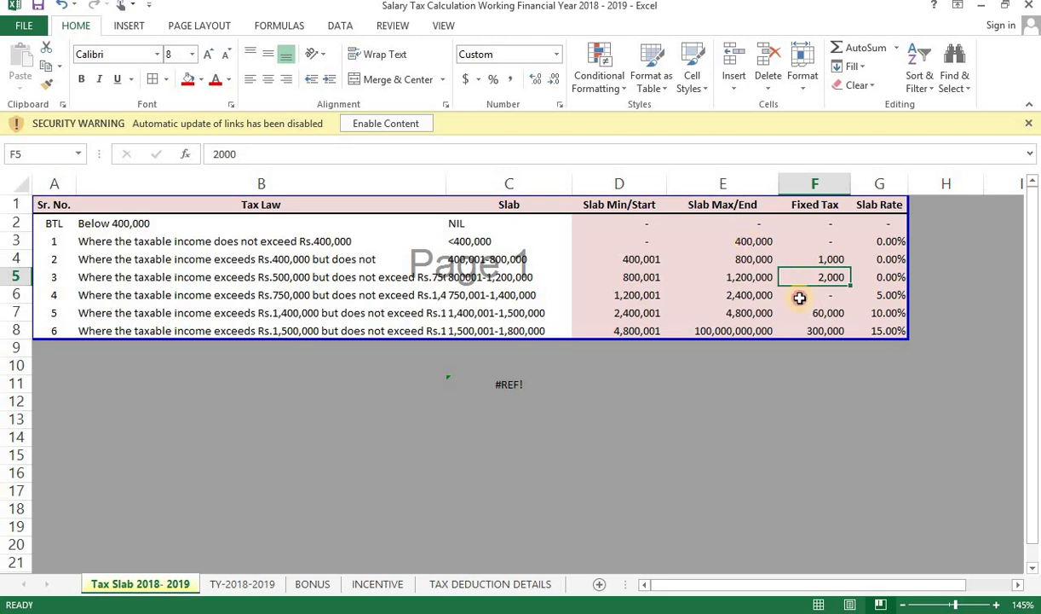
pyautogui.press('Up')
pyautogui.press('Up')
pyautogui.press('Left')
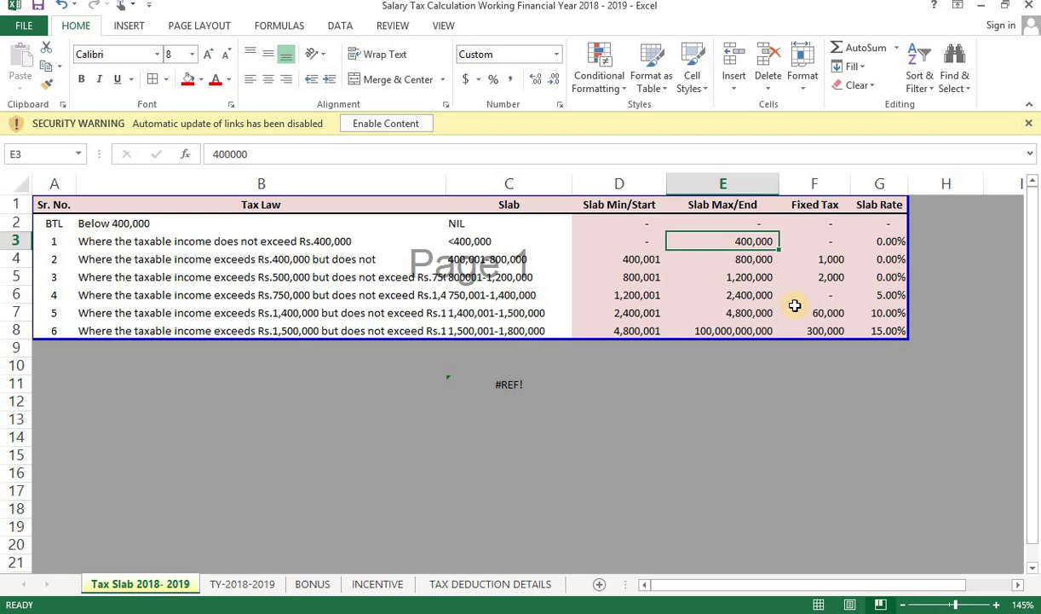
pyautogui.click(861, 300)
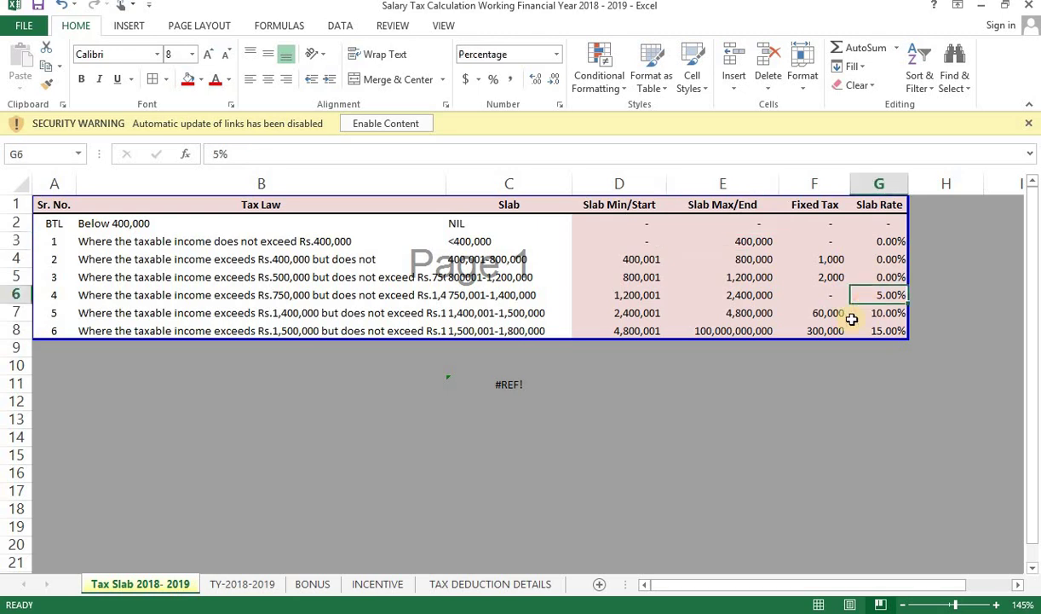
# Step: Compare the SEP-18 incentives on the INCENTIVE sheet with the first employee's taxable salary in K2 and tax slab in M2 on TY-2018-2019
pyautogui.click(369, 584)
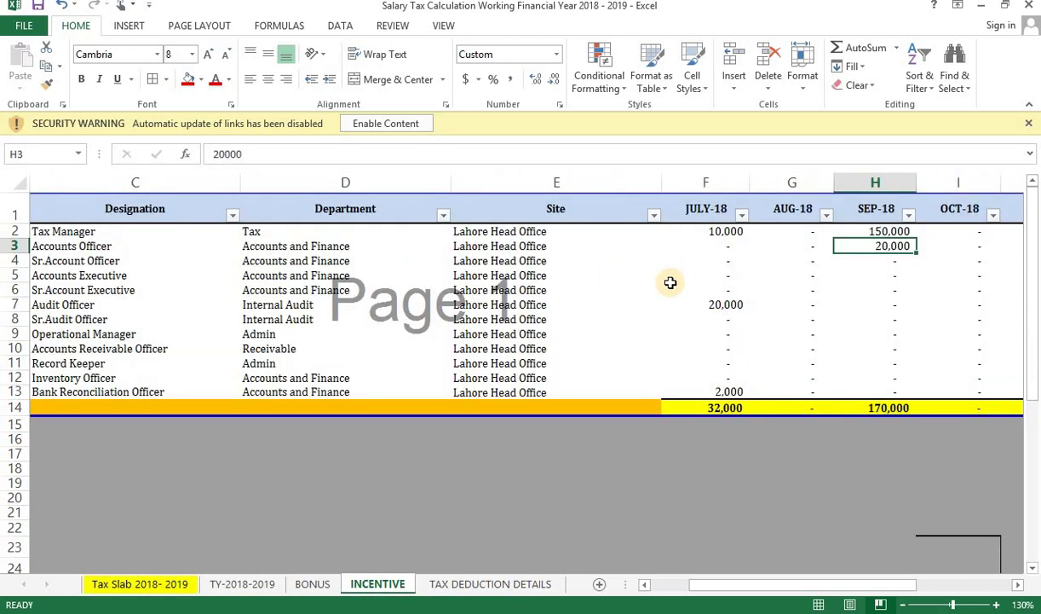
pyautogui.click(248, 595)
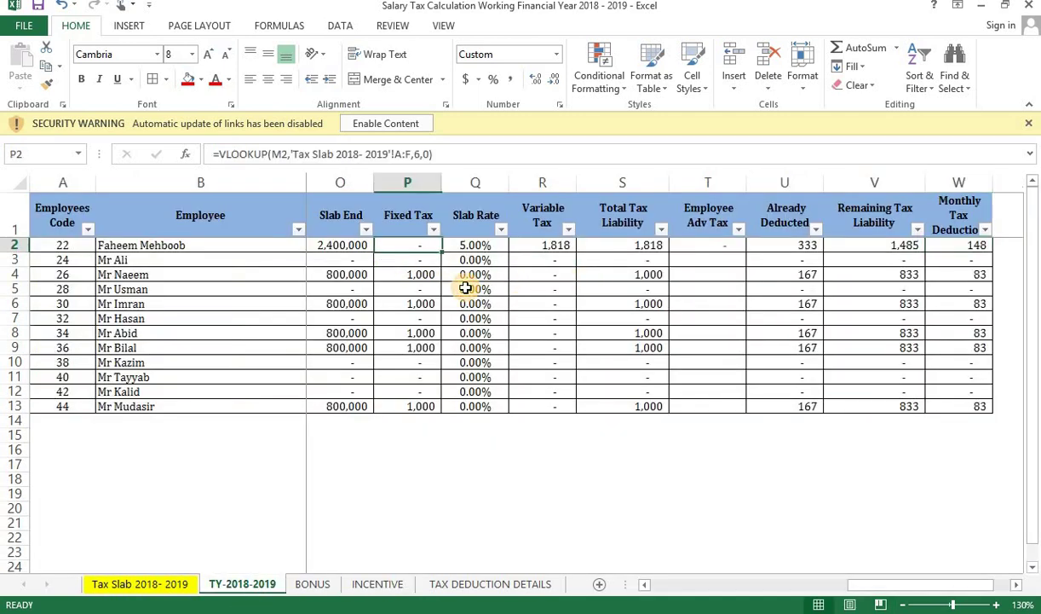
pyautogui.press('Left')
pyautogui.press('Left')
pyautogui.press('Left')
pyautogui.press('Left')
pyautogui.press('Left')
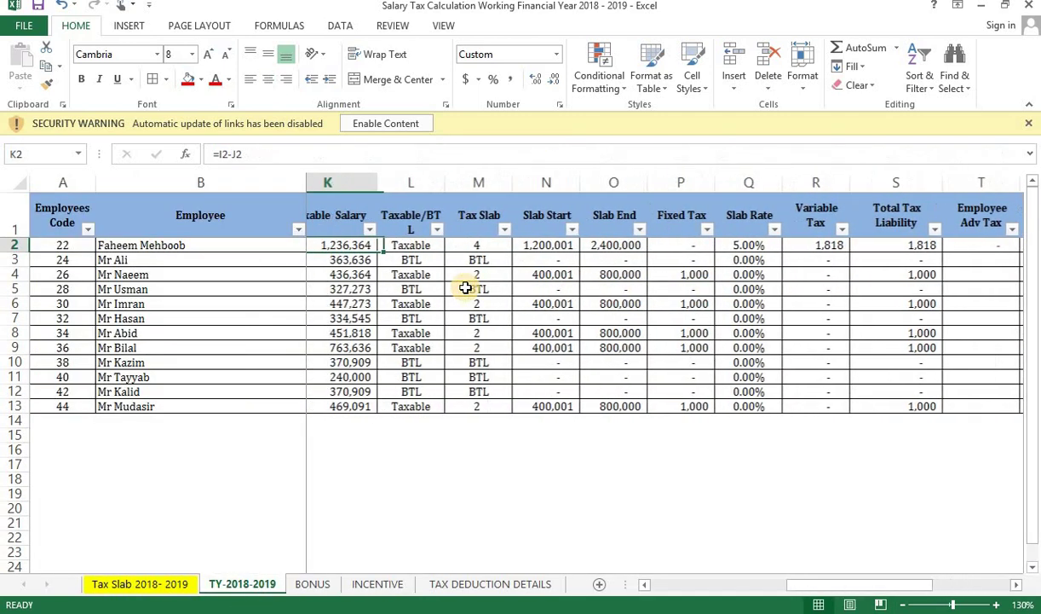
pyautogui.press('Right')
pyautogui.press('Right')
pyautogui.press('Right')
pyautogui.press('Left')
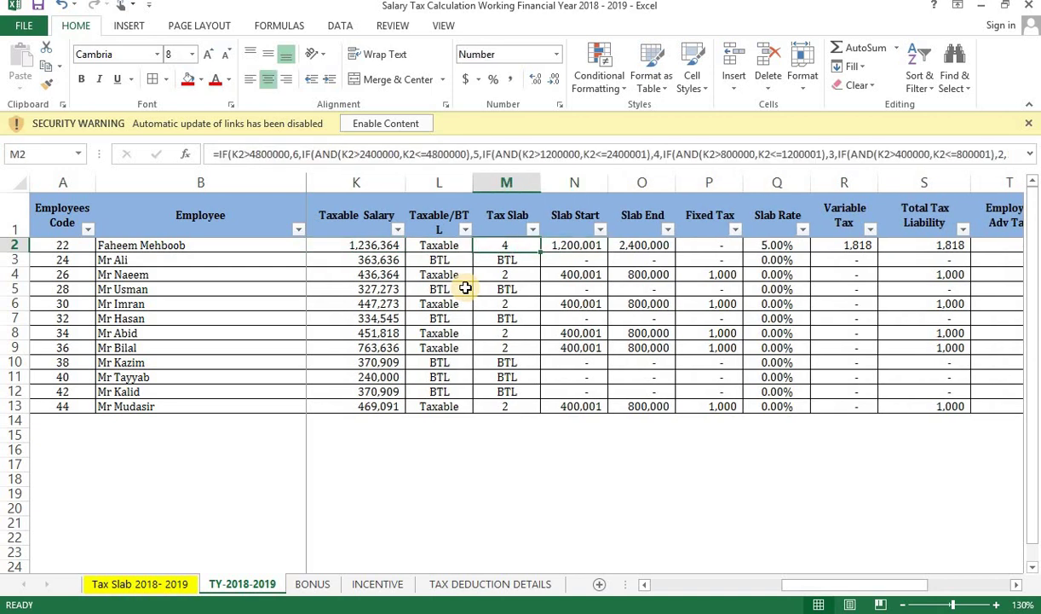
pyautogui.press('Left')
pyautogui.press('Left')
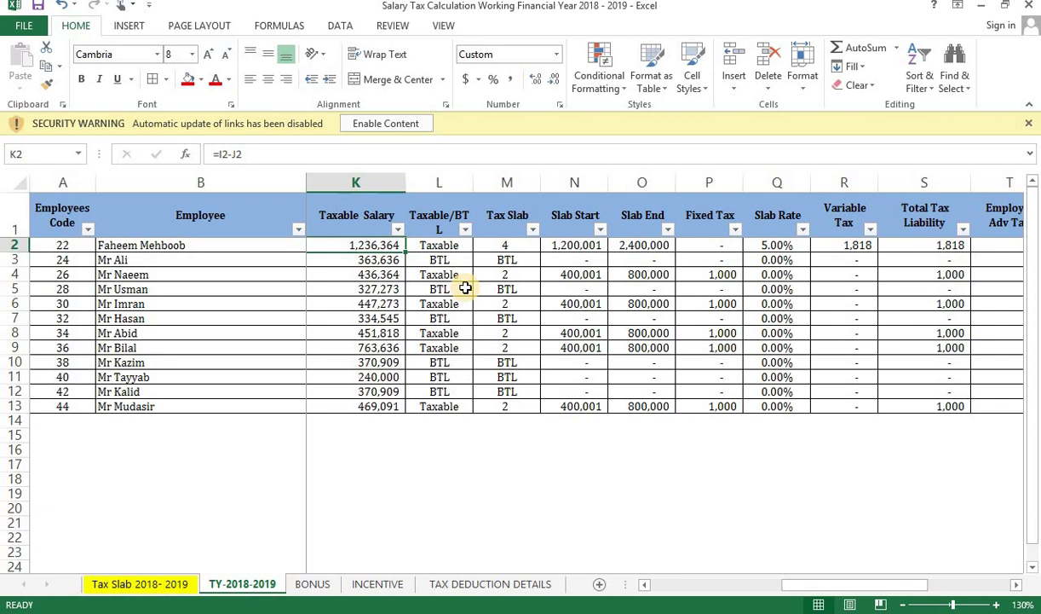
# Step: Trace the first employee's row from taxable salary through total tax liability and already deducted tax to the monthly deduction in W2
pyautogui.press('Right')
pyautogui.press('Right')
pyautogui.press('Right')
pyautogui.press('Right')
pyautogui.press('Right')
pyautogui.press('Right')
pyautogui.press('Right')
pyautogui.press('Right')
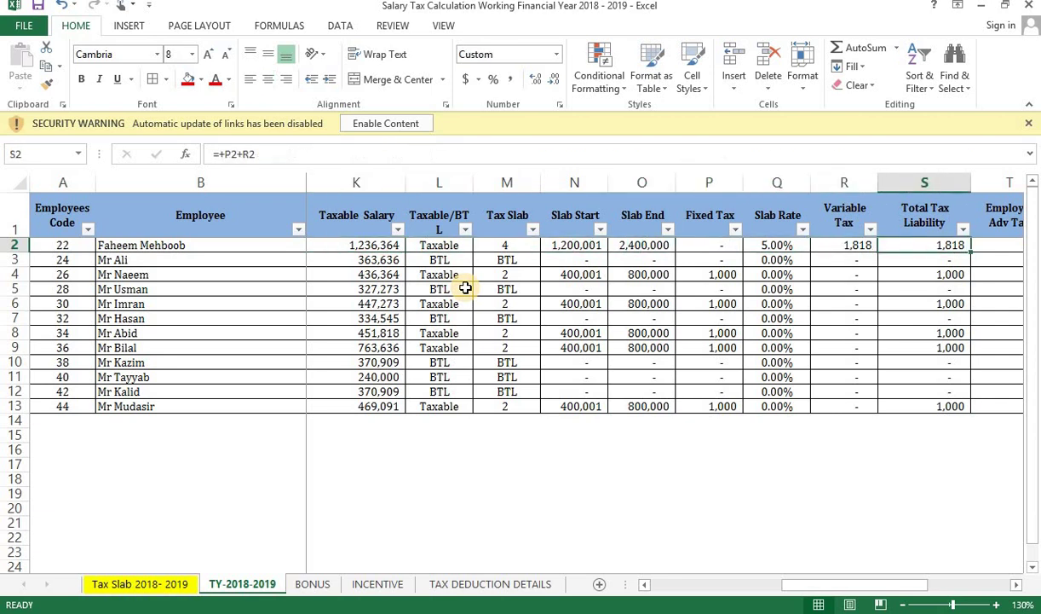
pyautogui.hscroll(1, 466, 288)
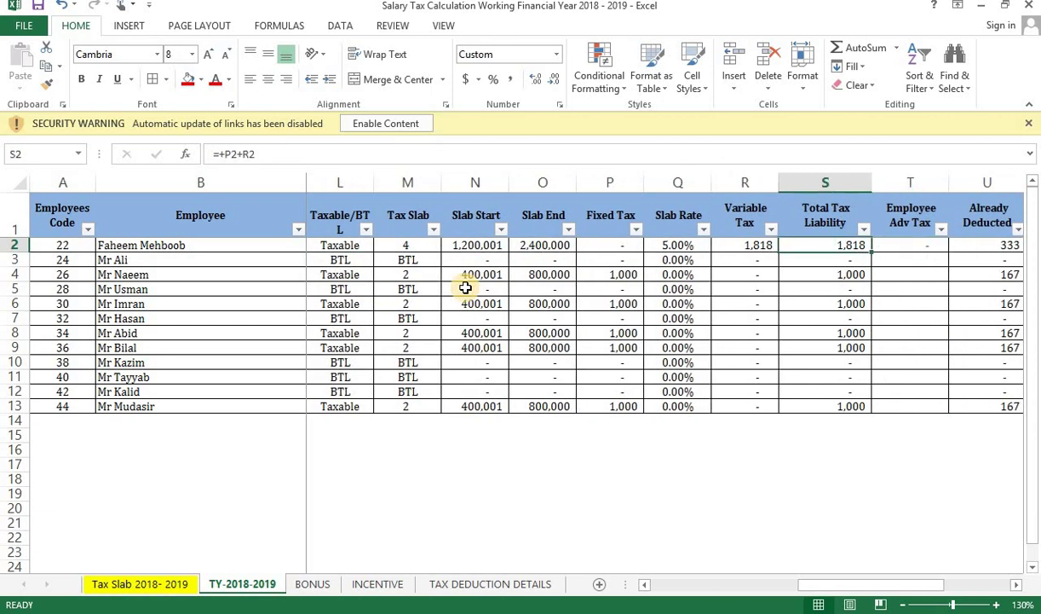
pyautogui.press('Right')
pyautogui.press('Right')
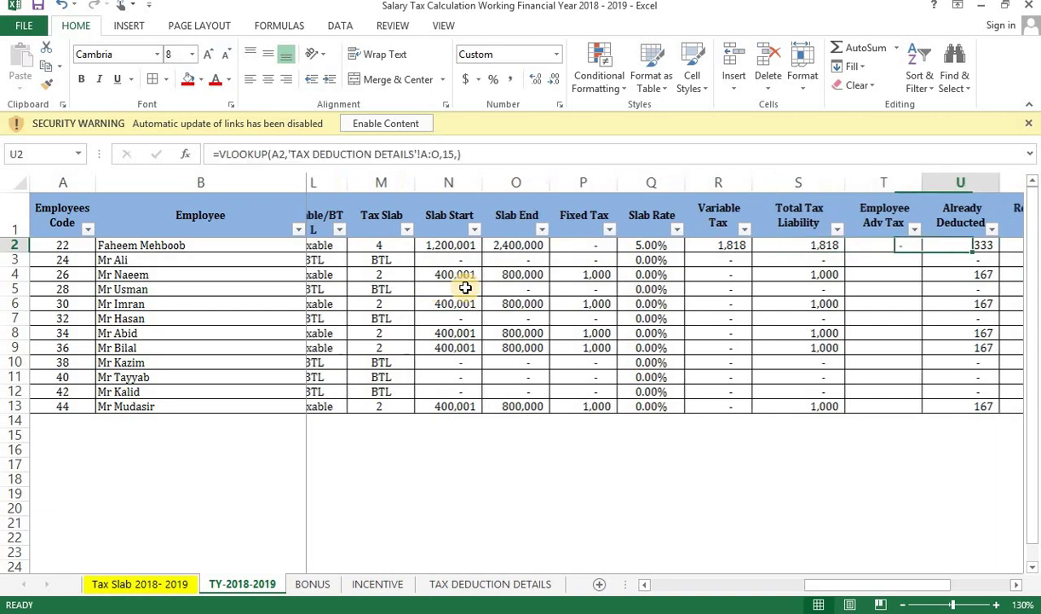
pyautogui.hscroll(1, 466, 288)
pyautogui.press('Right')
pyautogui.press('Right')
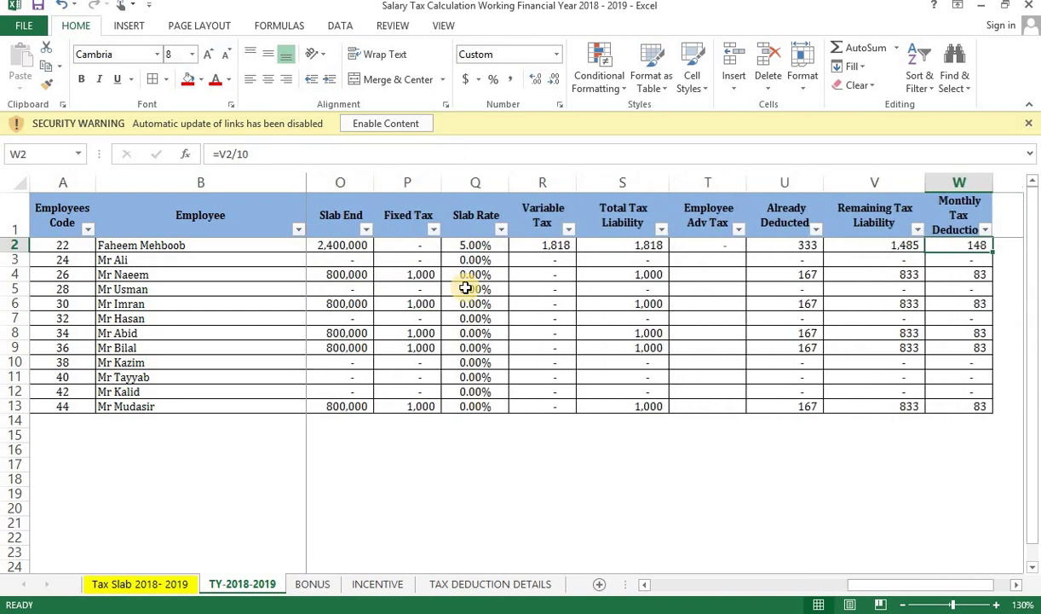
# Step: Copy the monthly tax deductions in W2:W13 and paste them as values into the SEP-18 column of TAX DEDUCTION DETAILS, starting at E2
pyautogui.hotkey('ctrl', 'shift', 'Down')
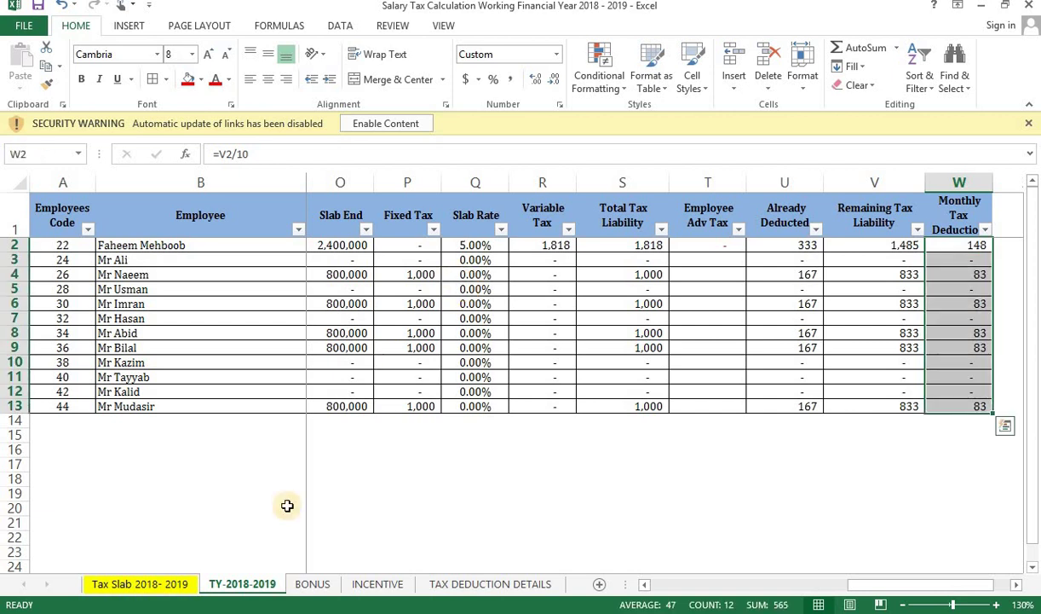
pyautogui.hotkey('ctrl', 'c')
pyautogui.click(457, 585)
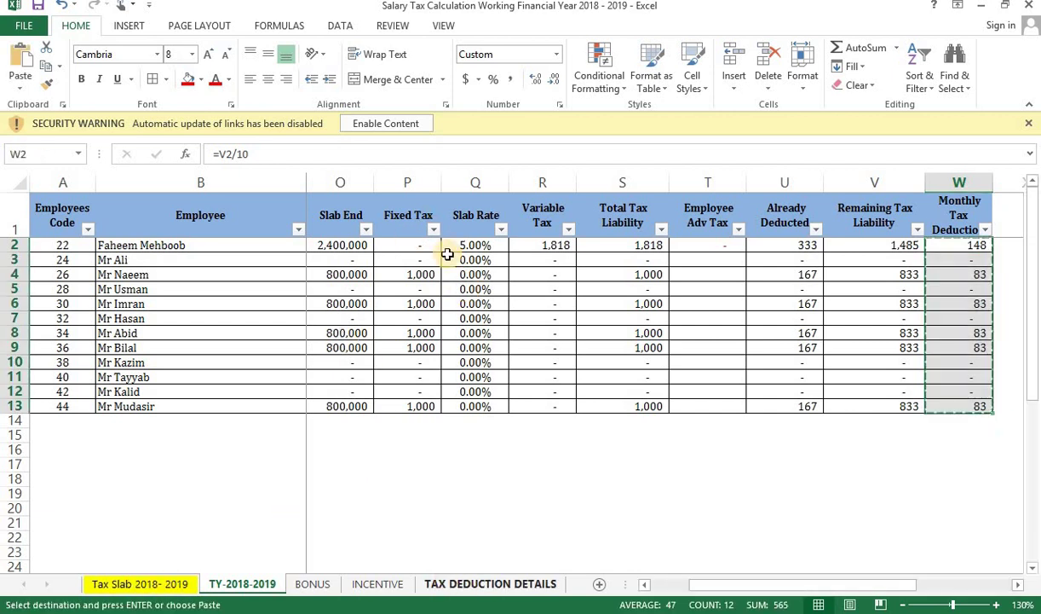
pyautogui.hotkey('ctrl', 'alt', 'v')
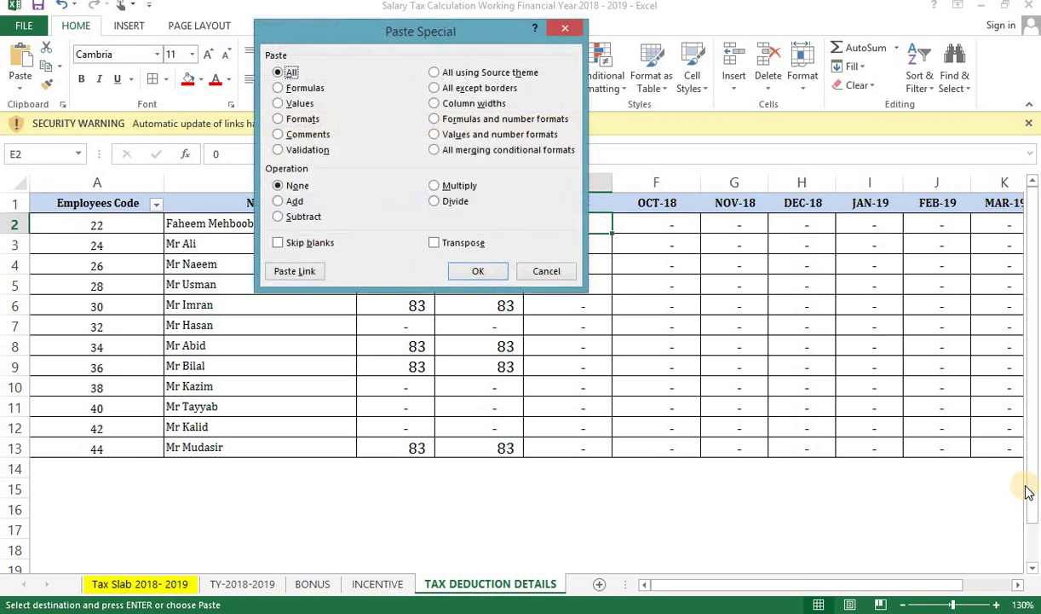
pyautogui.press('v')
pyautogui.press('Return')
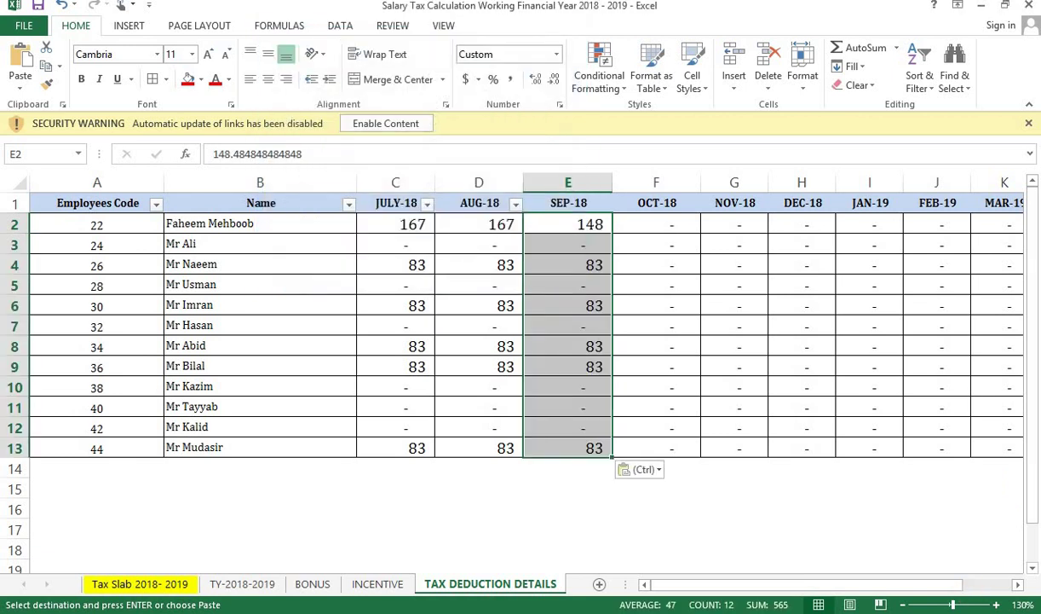
# Step: Change the first employee's monthly tax deduction formula in W2 on the TY-2018-2019 sheet to =V2/9
pyautogui.click(245, 585)
pyautogui.click(956, 247)
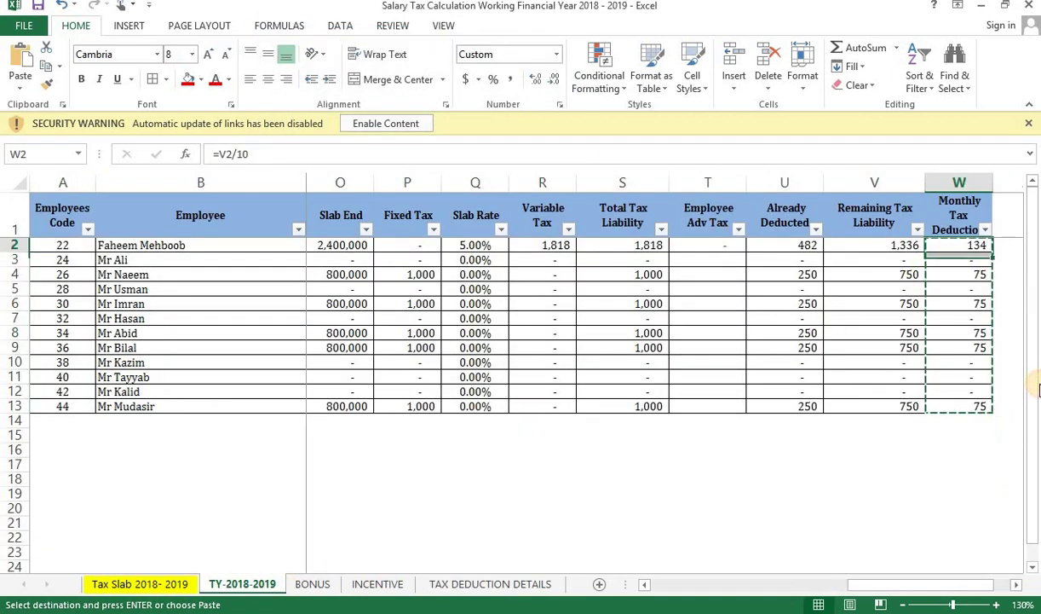
pyautogui.press('F2')
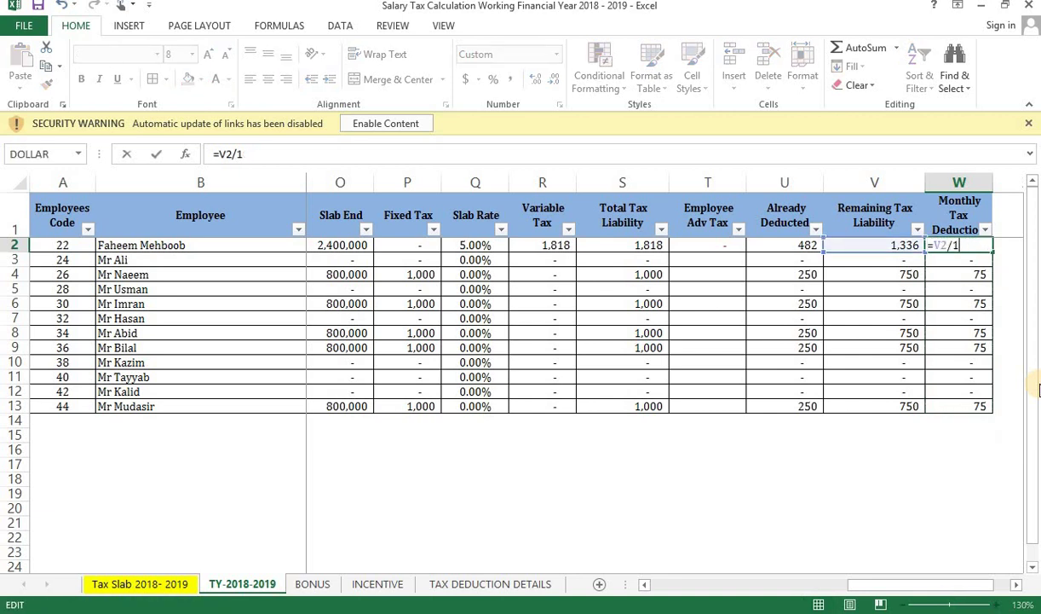
pyautogui.press('BackSpace')
pyautogui.press('BackSpace')
pyautogui.write('9')
pyautogui.hotkey('ctrl', 'Return')
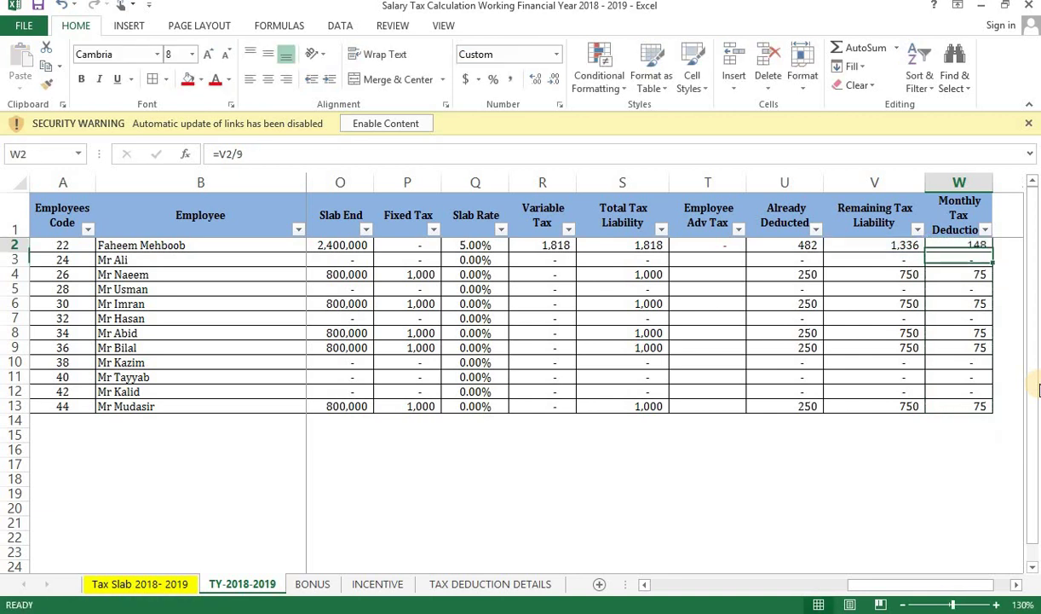
# Step: Copy the monthly deduction formula from W2 down to the other employees in W3:W13
pyautogui.hotkey('ctrl', 'c')
pyautogui.press('Down')
pyautogui.hotkey('ctrl', 'shift', 'Down')
pyautogui.press('Return')
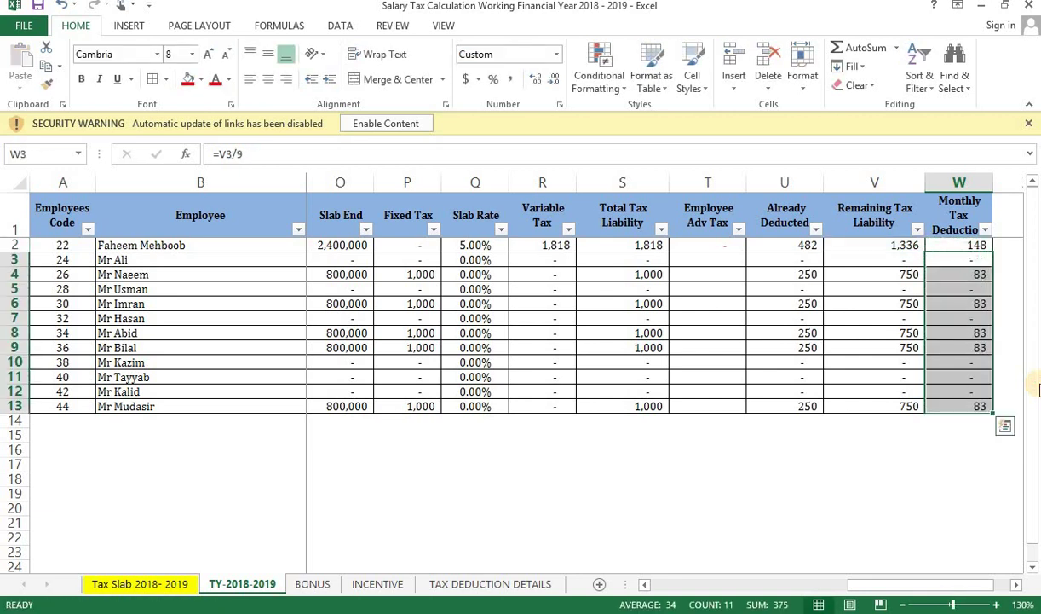
# Step: Check the monthly deduction formula in W2 and the monthly bonuses on the BONUS sheet, and return to TY-2018-2019
pyautogui.press('Up')
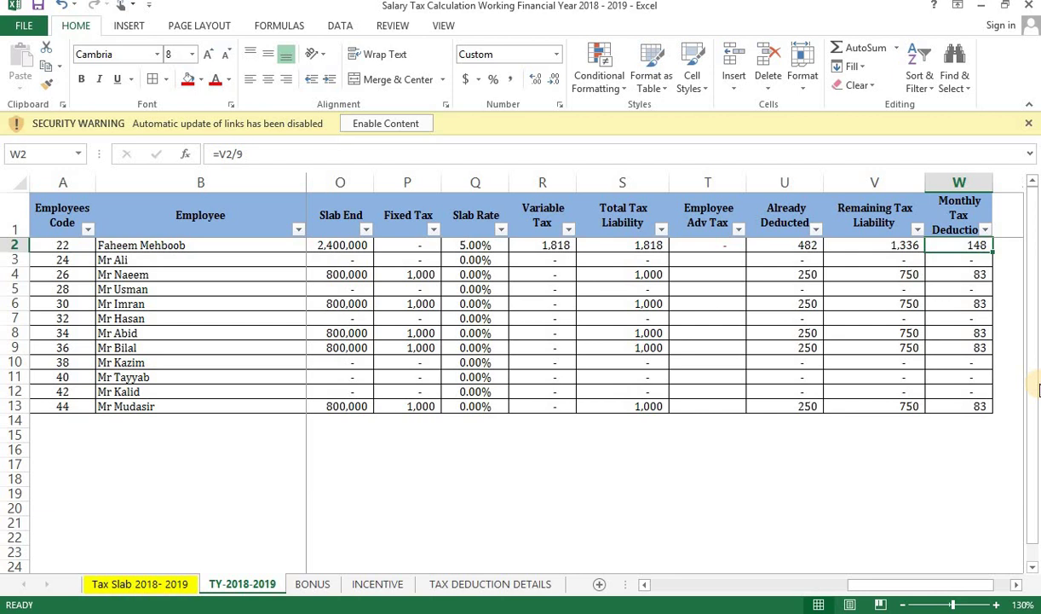
pyautogui.click(311, 585)
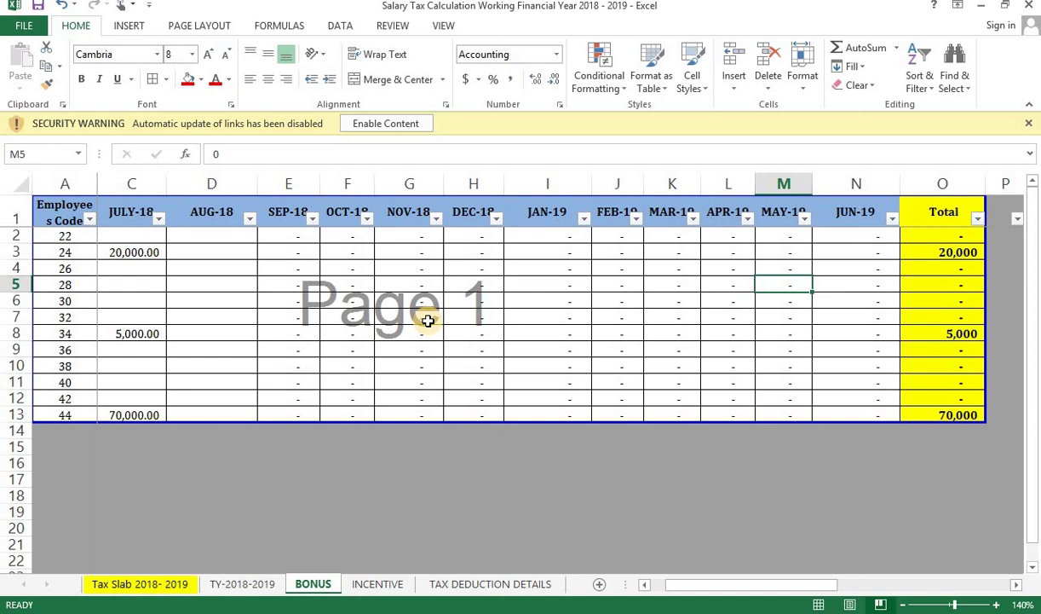
pyautogui.keyDown('ctrl'); pyautogui.click(226, 584); pyautogui.keyUp('ctrl')
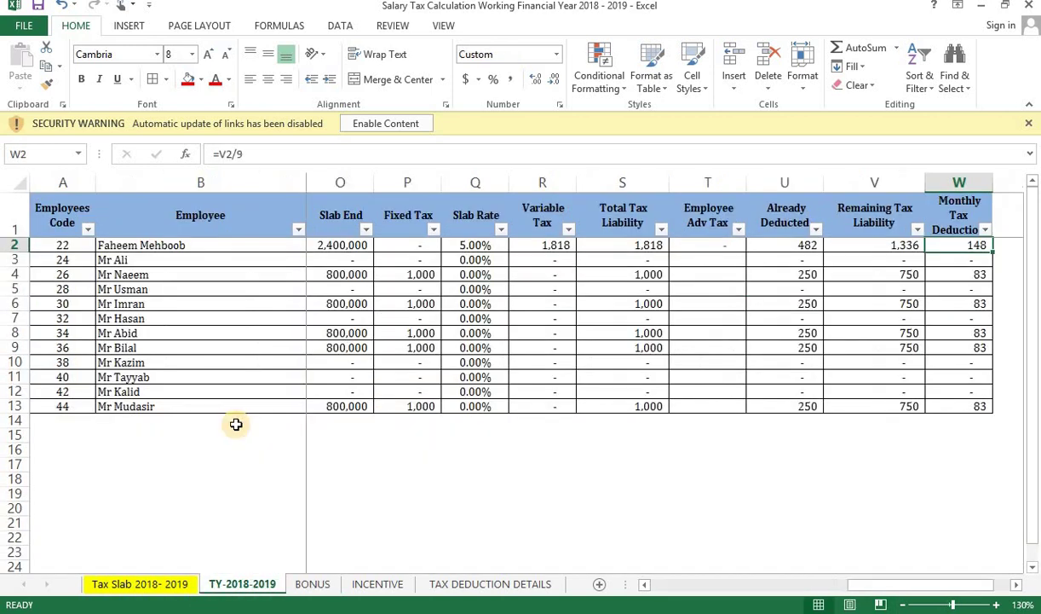